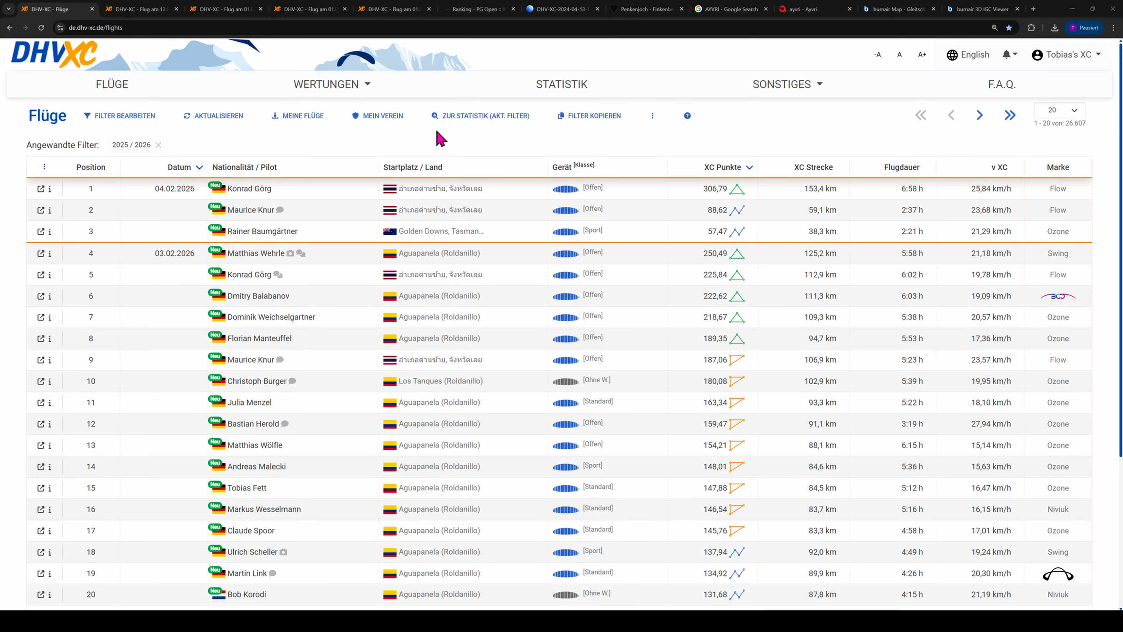
Switch to XContest and look through the PG Open ranking of World XContest 2026.
left_click(490, 16)
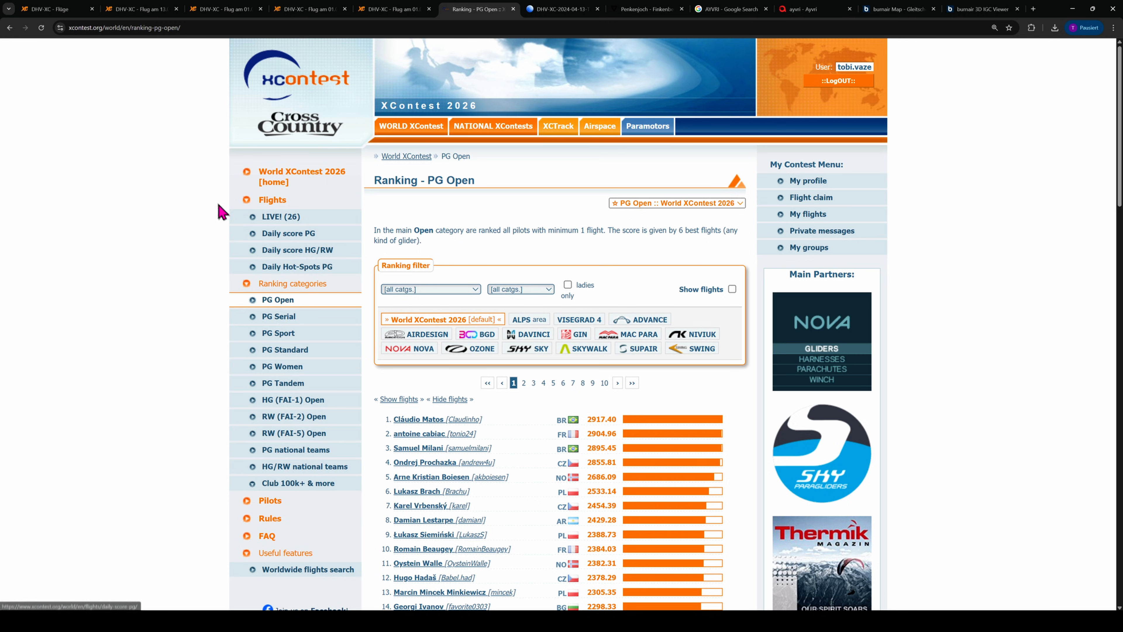
scroll(542, 189, "down", 4)
scroll(545, 194, "down", 10)
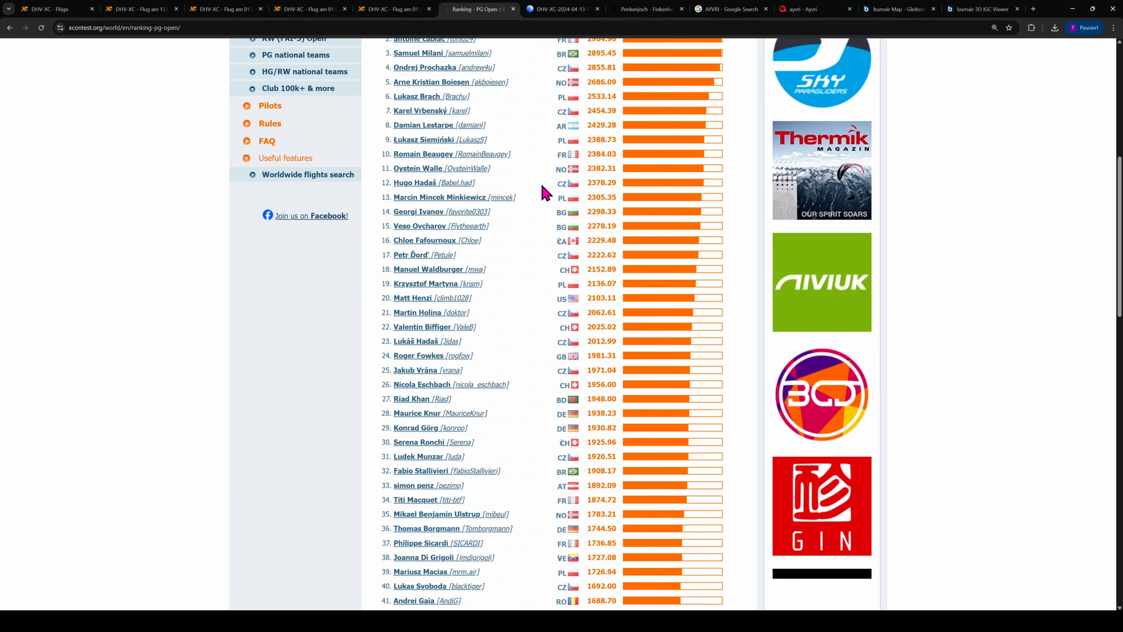
scroll(489, 335, "up", 5)
scroll(488, 335, "up", 8)
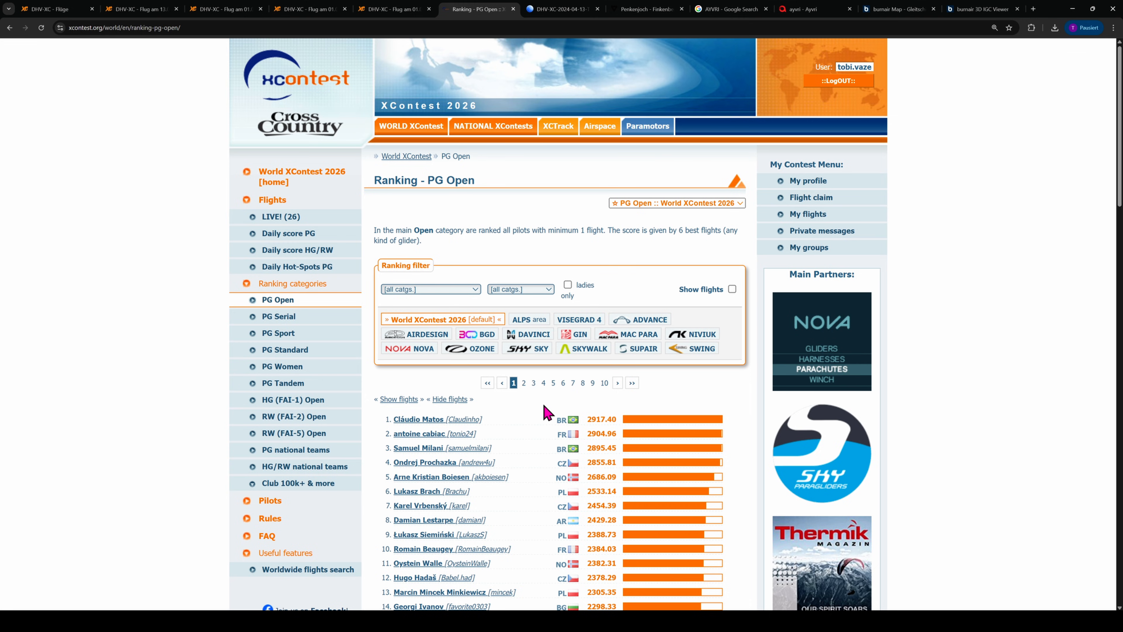
Switch to the DHV-XC flight list, view only the own flights, and return to browsing all flights.
left_click(44, 9)
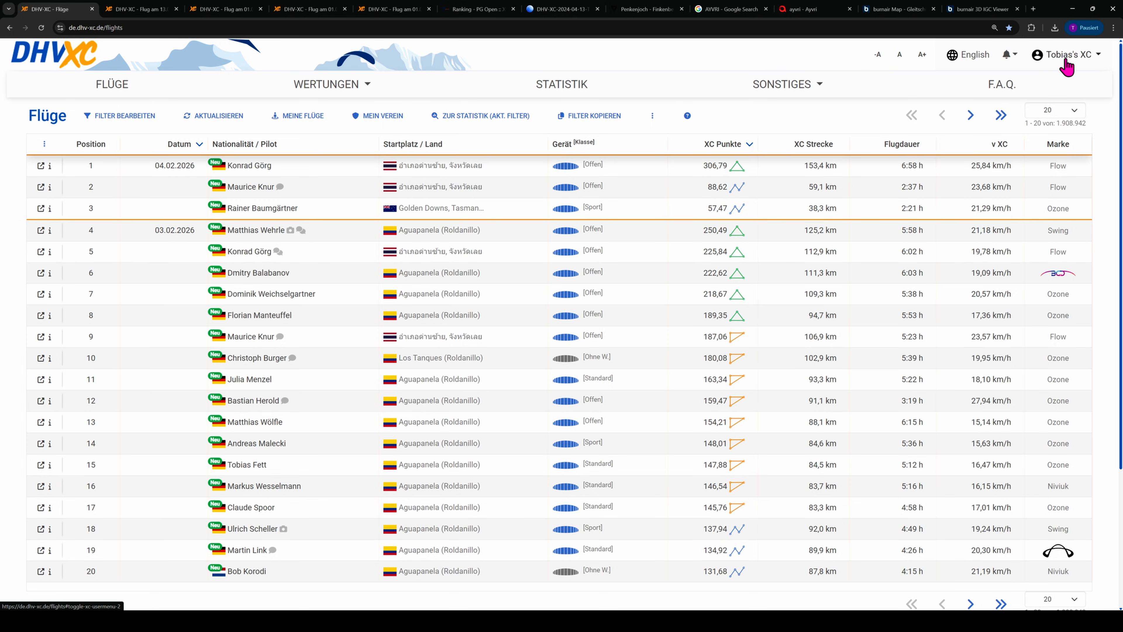
left_click(311, 124)
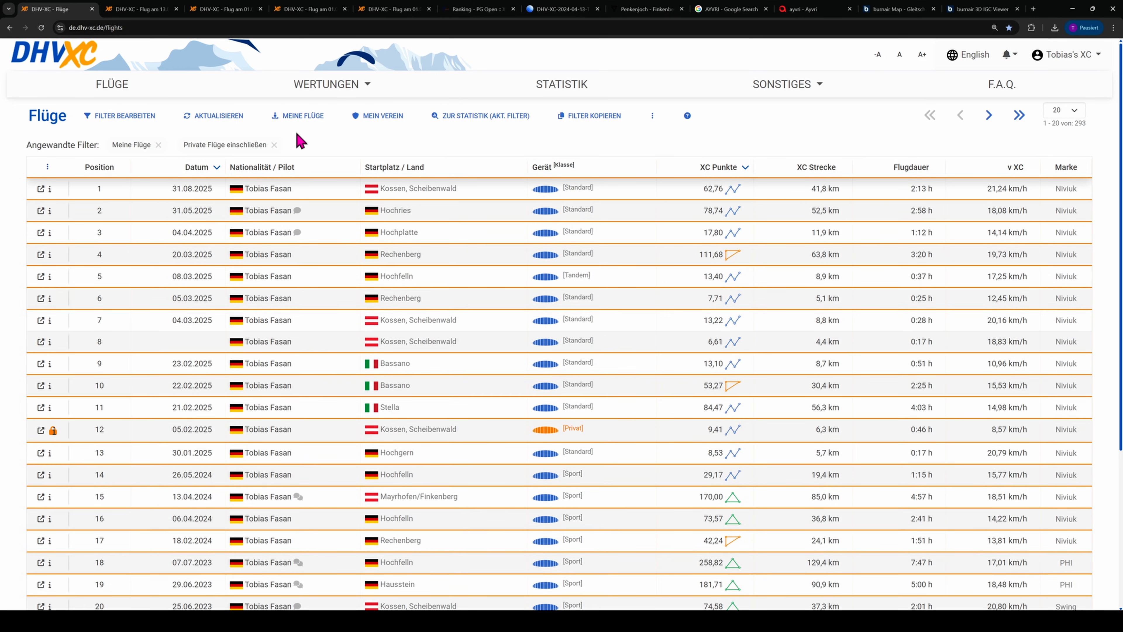
left_click(95, 94)
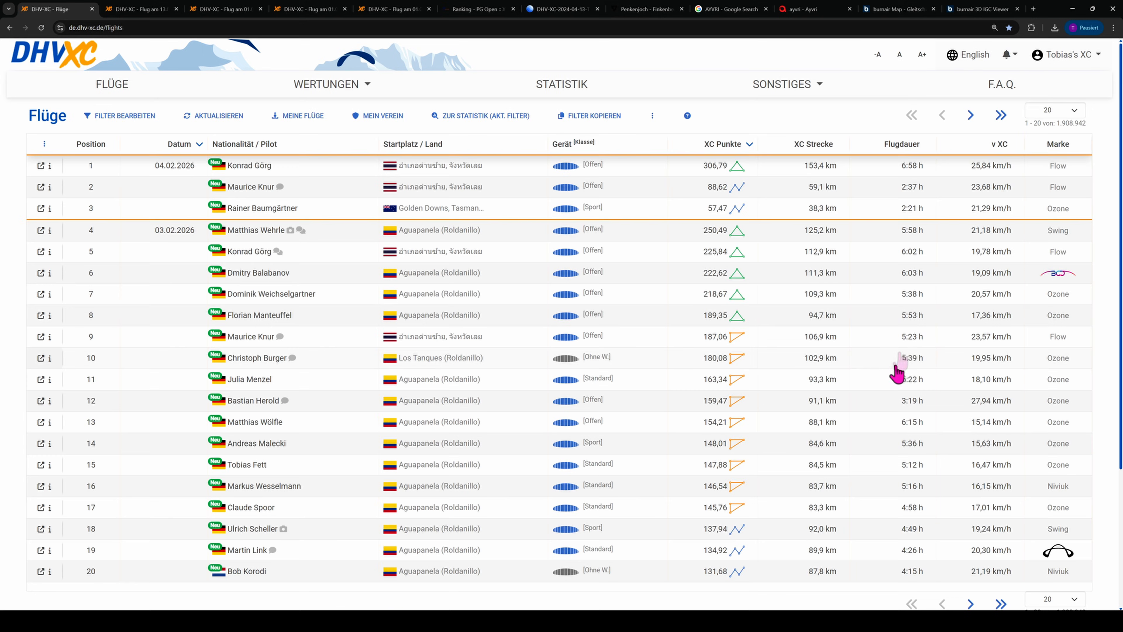
scroll(903, 272, "down", 4)
scroll(898, 267, "up", 4)
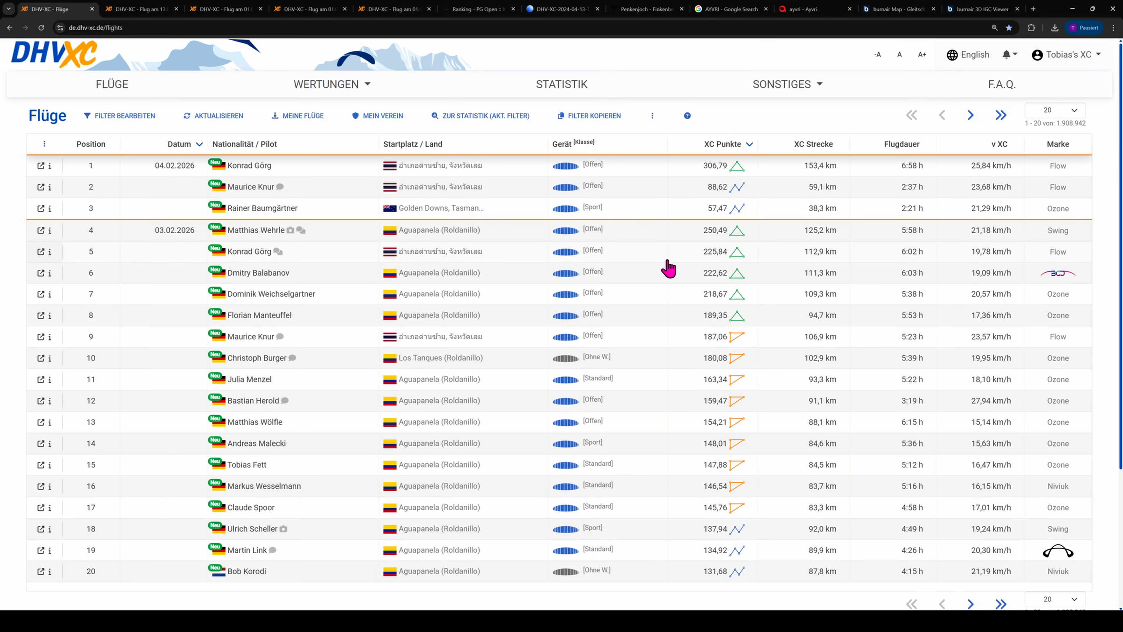
Open the DHV-XC flight of 13.04.2024 and examine its triangle track and turnpoints on the map.
left_click(139, 15)
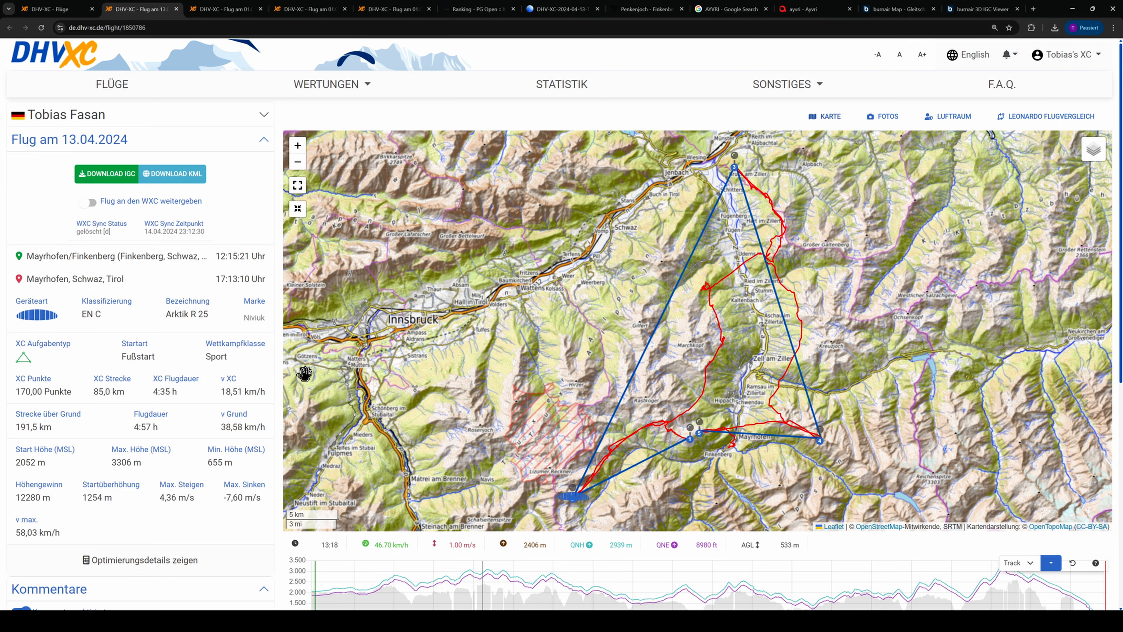
left_click_drag(882, 436, 872, 428)
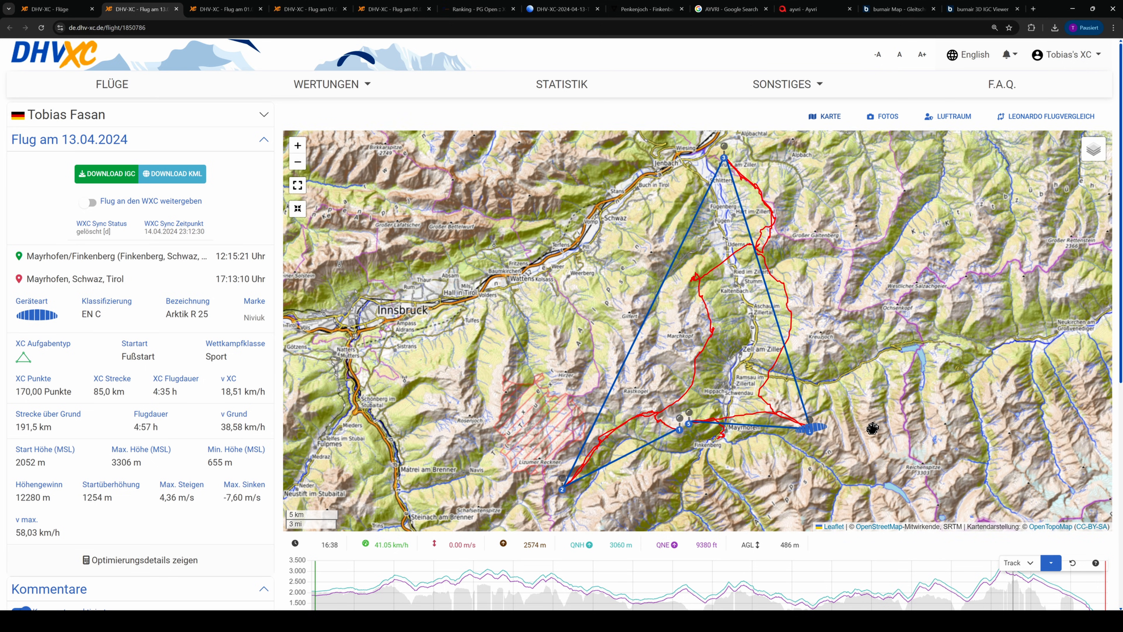
mouse_move(903, 365)
left_mouse_down()
mouse_move(883, 379)
mouse_move(875, 362)
left_mouse_up()
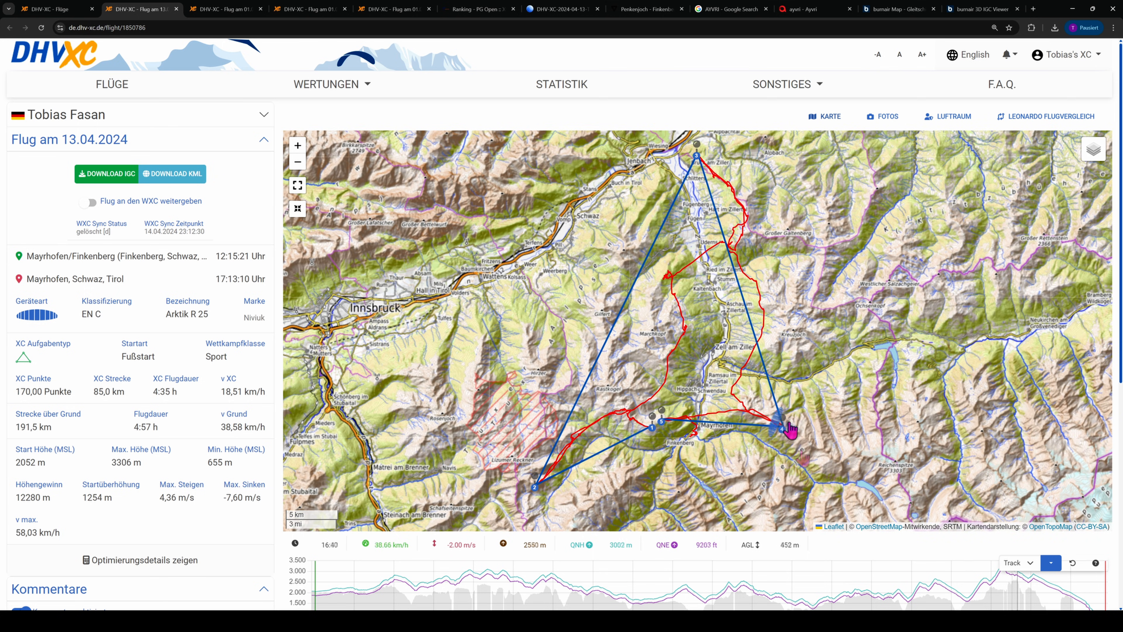
left_click_drag(867, 463, 863, 457)
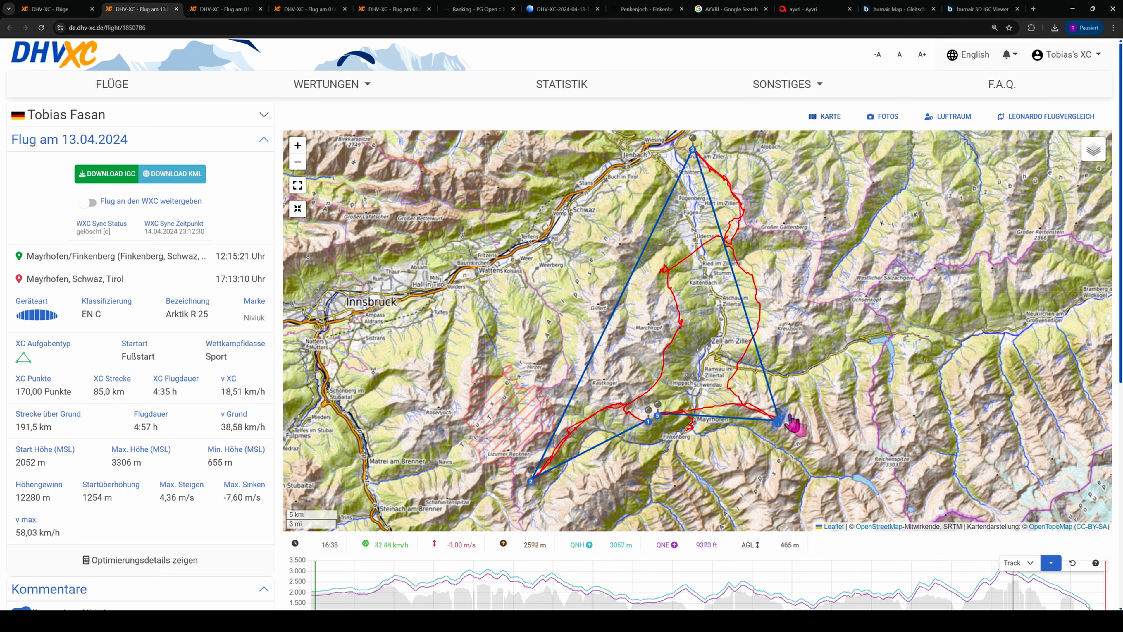
mouse_move(840, 434)
left_mouse_down()
mouse_move(851, 403)
mouse_move(849, 416)
left_mouse_up()
mouse_move(774, 312)
left_mouse_down()
mouse_move(722, 360)
mouse_move(748, 353)
mouse_move(761, 332)
left_mouse_up()
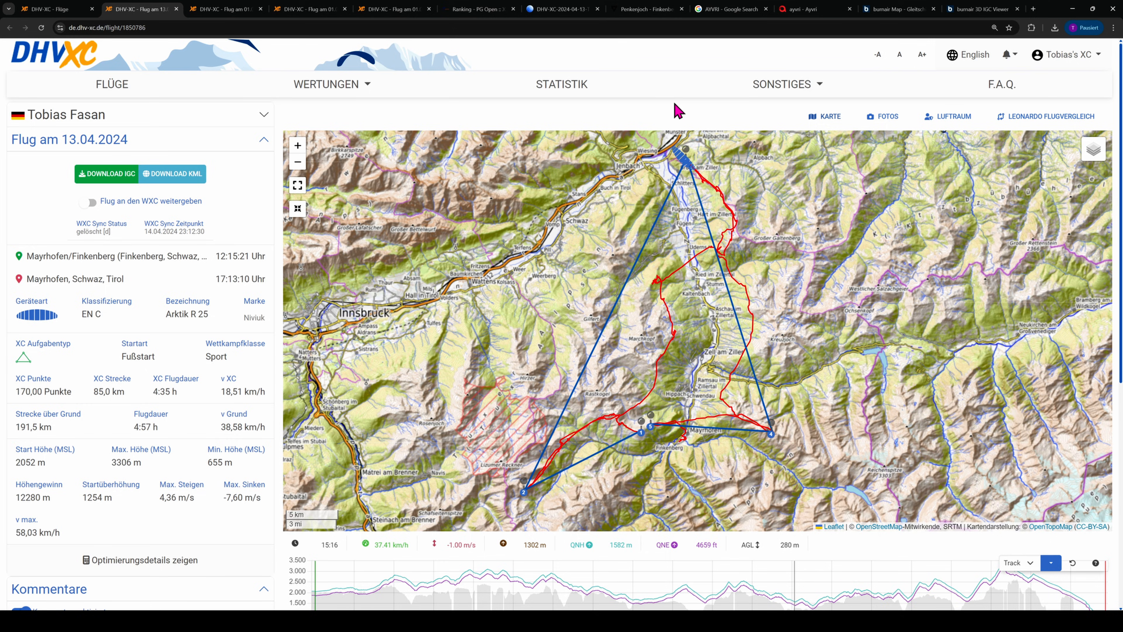
Switch to the ayvri about page and read the notice on the end of its consumer service.
left_click(816, 11)
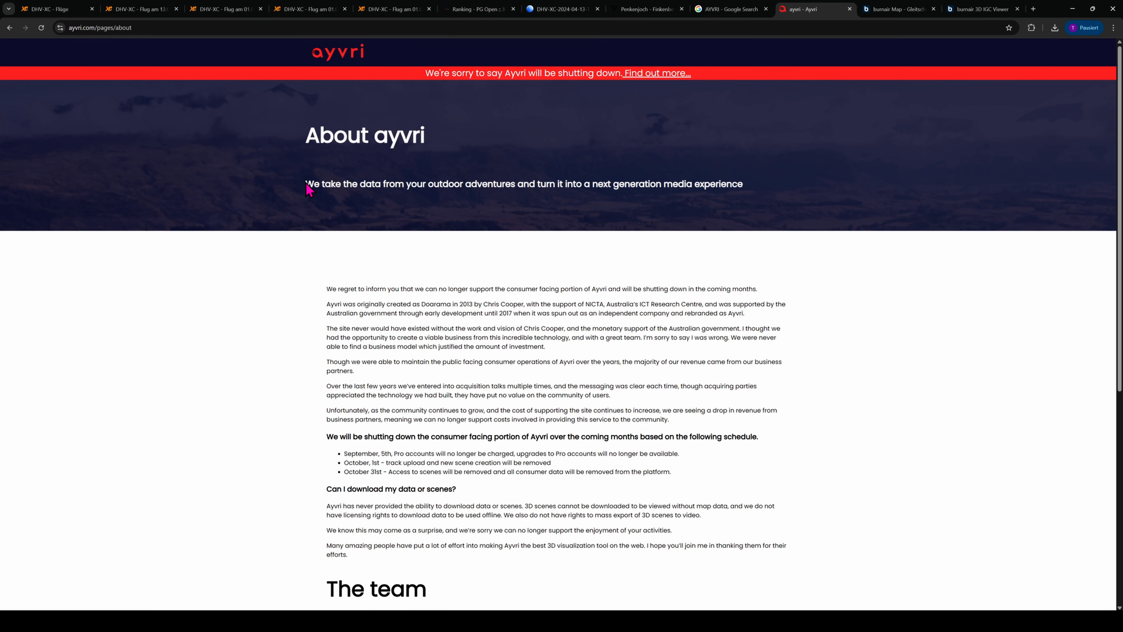
left_click_drag(328, 289, 769, 298)
left_click(771, 284)
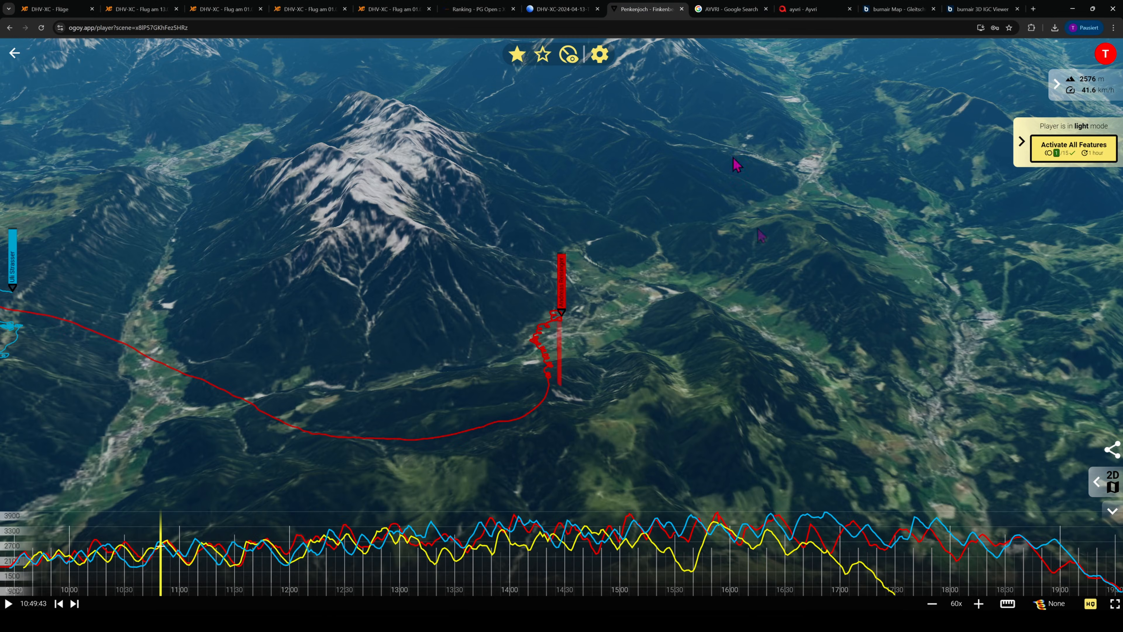
Switch to Ogoy, leave the open scene player and start creating a new scene.
left_click(648, 8)
left_click(15, 53)
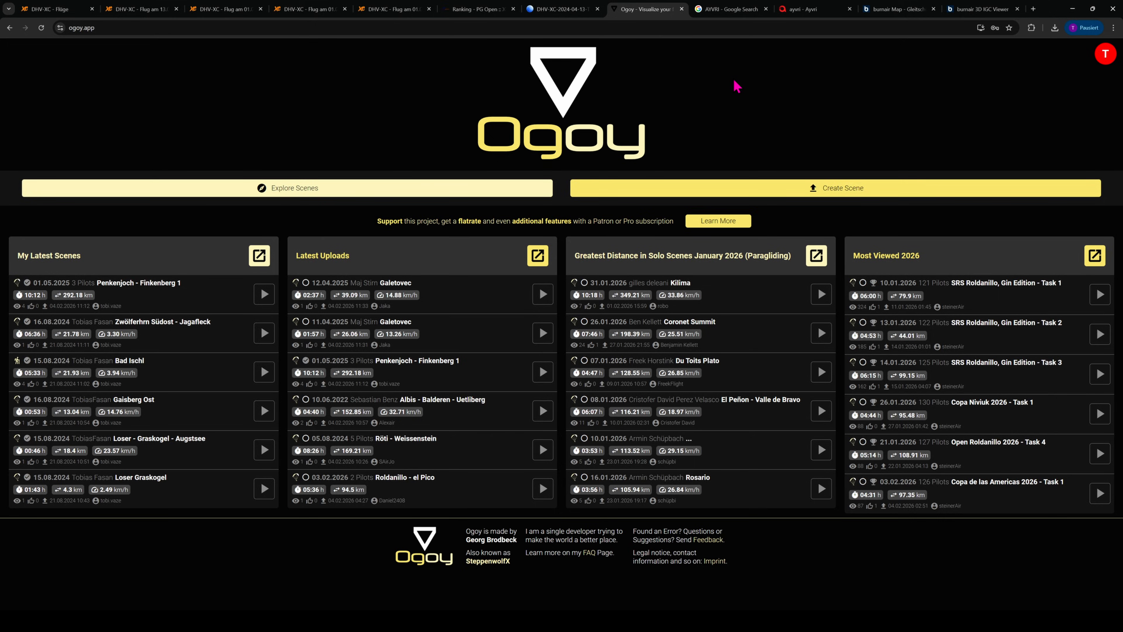
left_click(855, 188)
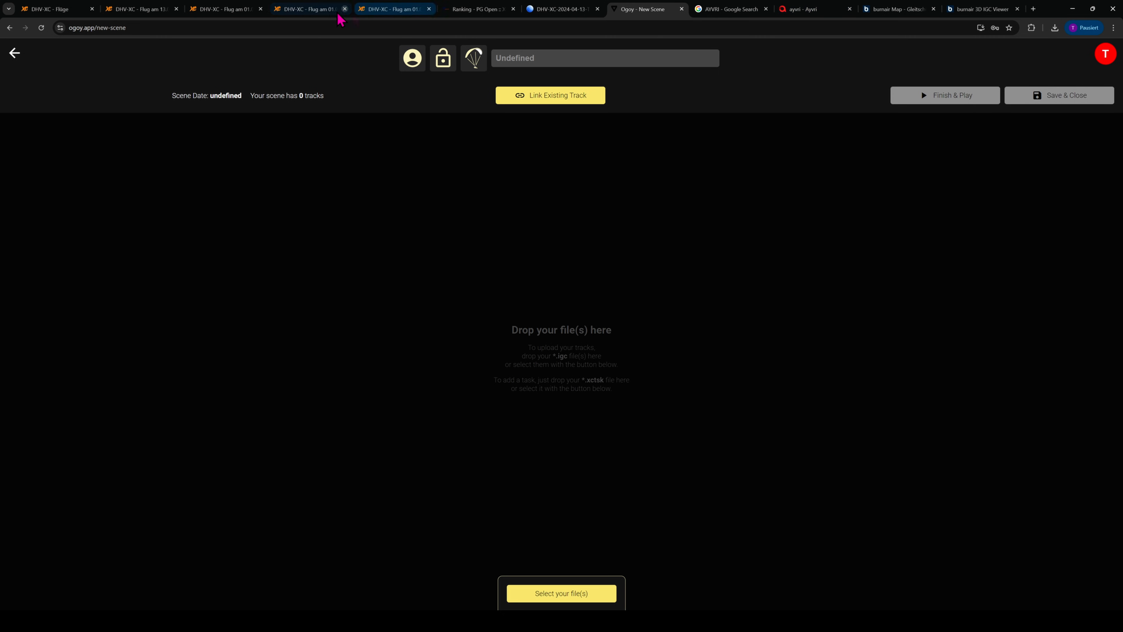
Download the IGC file of the 13.04.2024 flight from DHV-XC and return to the new Ogoy scene.
left_click(142, 10)
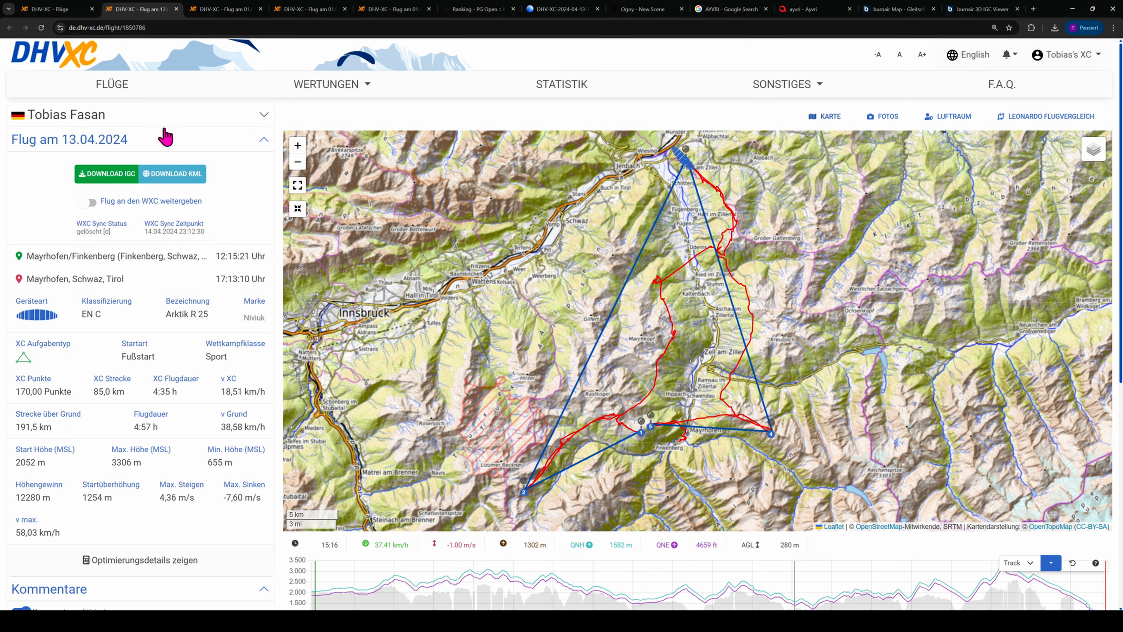
left_click(129, 179)
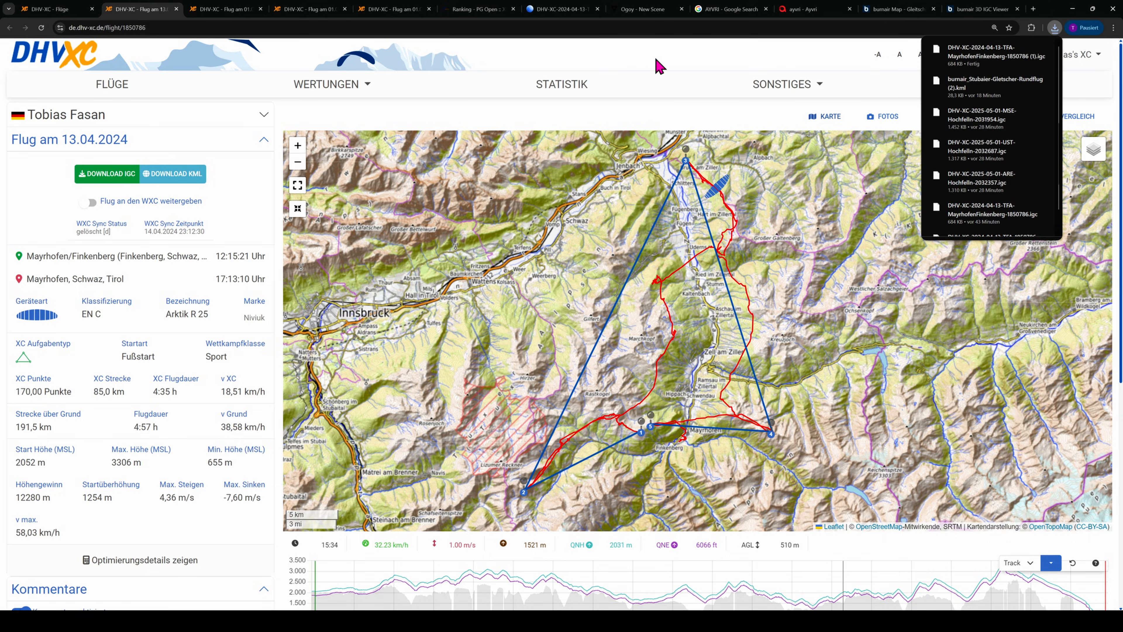
left_click(648, 9)
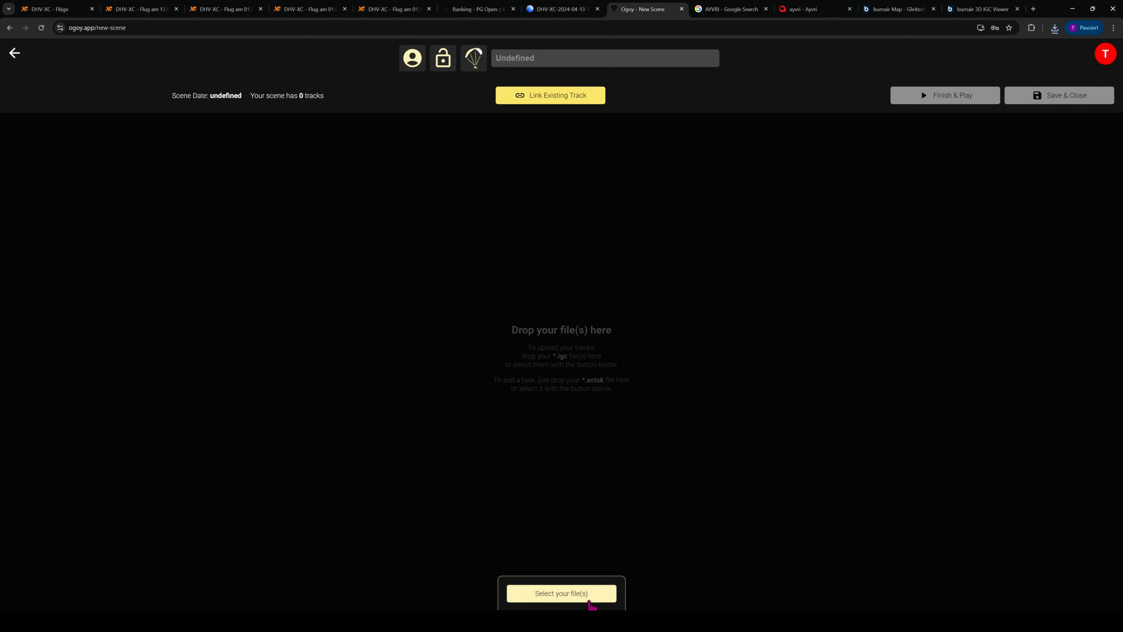
Add the track file DHV-XC-2024-04-13-TFA-MayrhofenFinkenberg-1850786 (1).igc to the scene and finish it for playing.
left_click(587, 602)
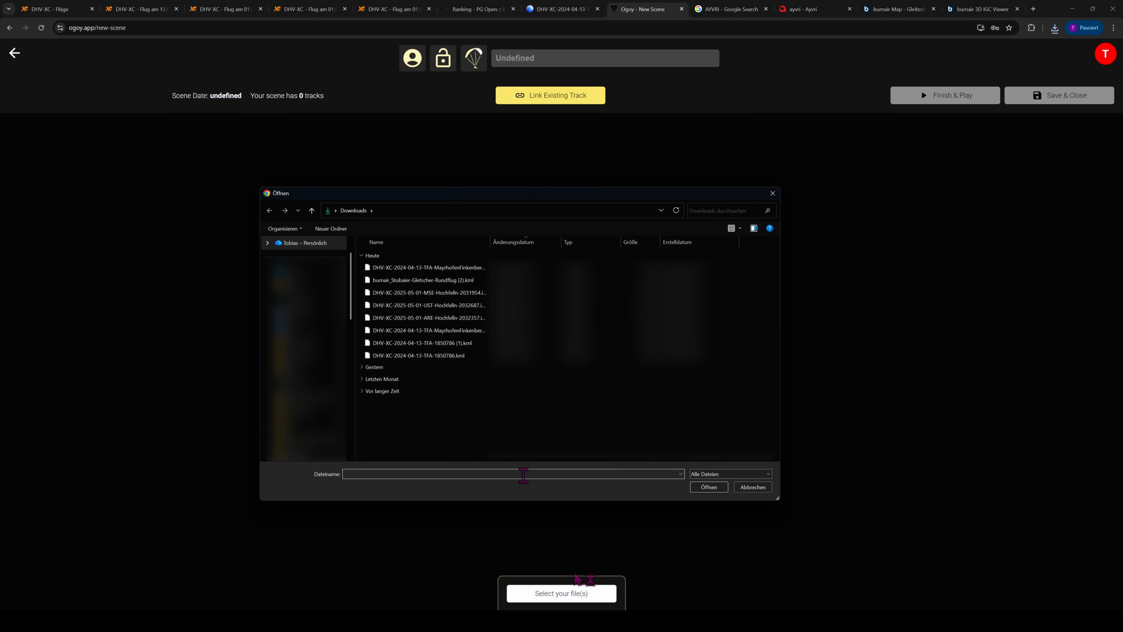
left_click(436, 271)
left_click(708, 487)
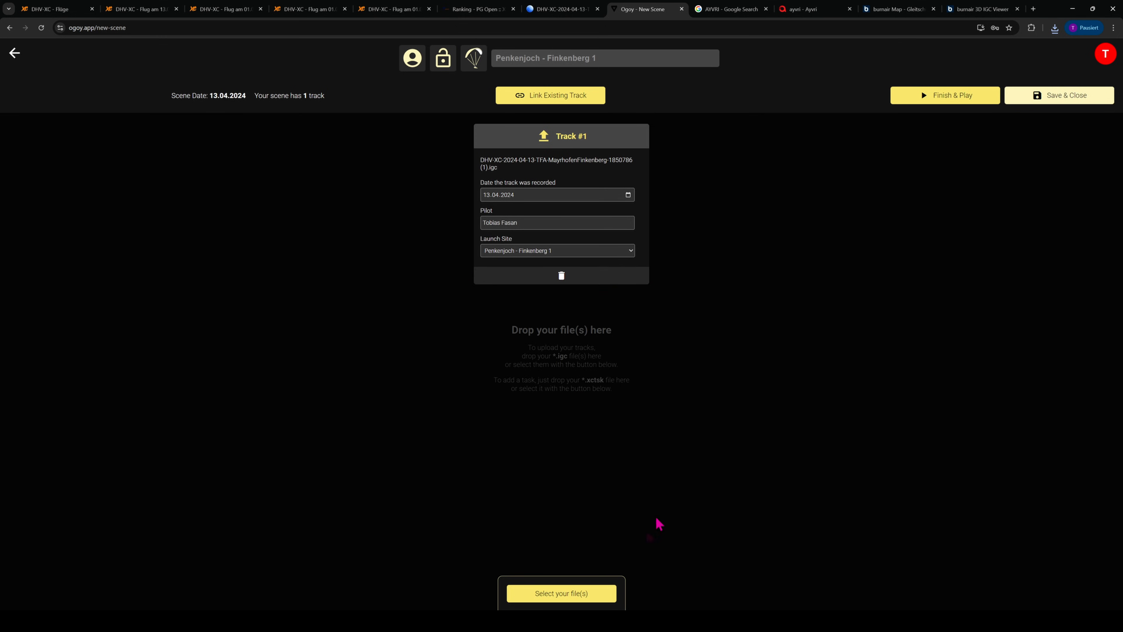
left_click(936, 100)
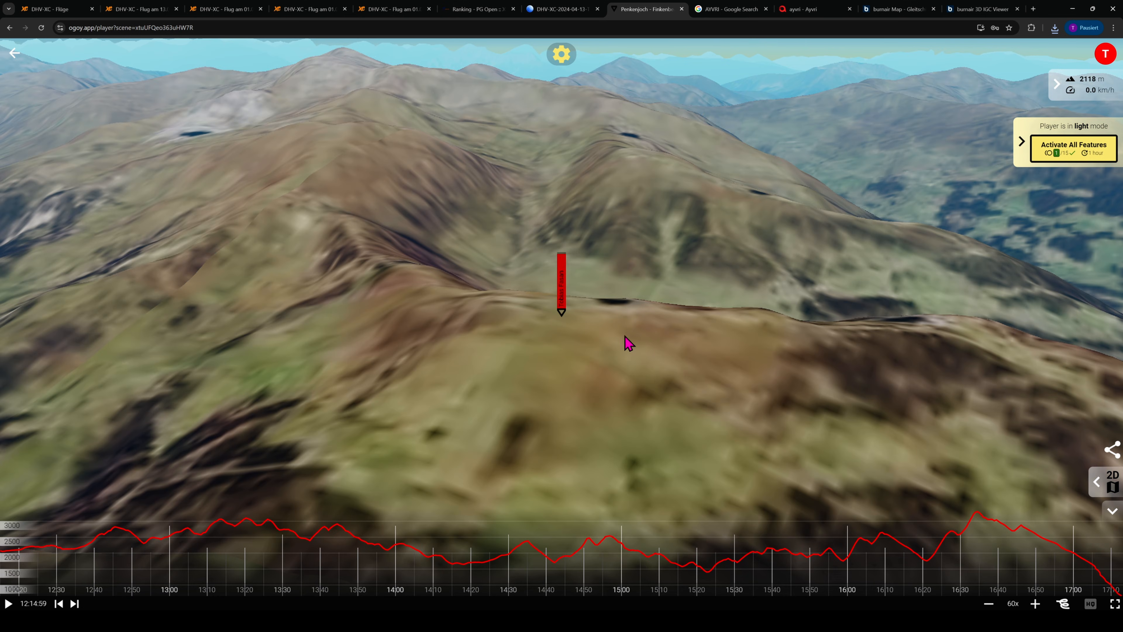
Switch the 3D player to high resolution and start the flight playback.
mouse_move(592, 340)
left_mouse_down()
mouse_move(748, 339)
mouse_move(665, 338)
mouse_move(667, 354)
mouse_move(637, 309)
mouse_move(589, 314)
mouse_move(677, 330)
mouse_move(657, 331)
mouse_move(676, 331)
mouse_move(681, 345)
left_mouse_up()
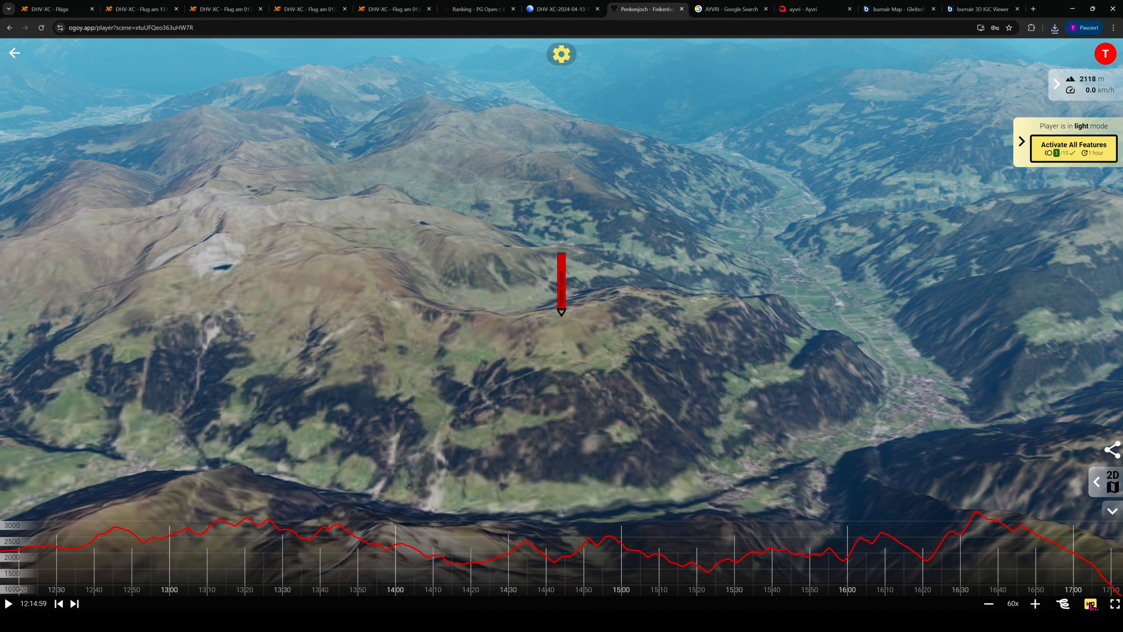
left_click(1091, 604)
mouse_move(682, 361)
left_mouse_down()
mouse_move(702, 365)
mouse_move(572, 367)
mouse_move(572, 353)
mouse_move(609, 354)
mouse_move(488, 423)
left_mouse_up()
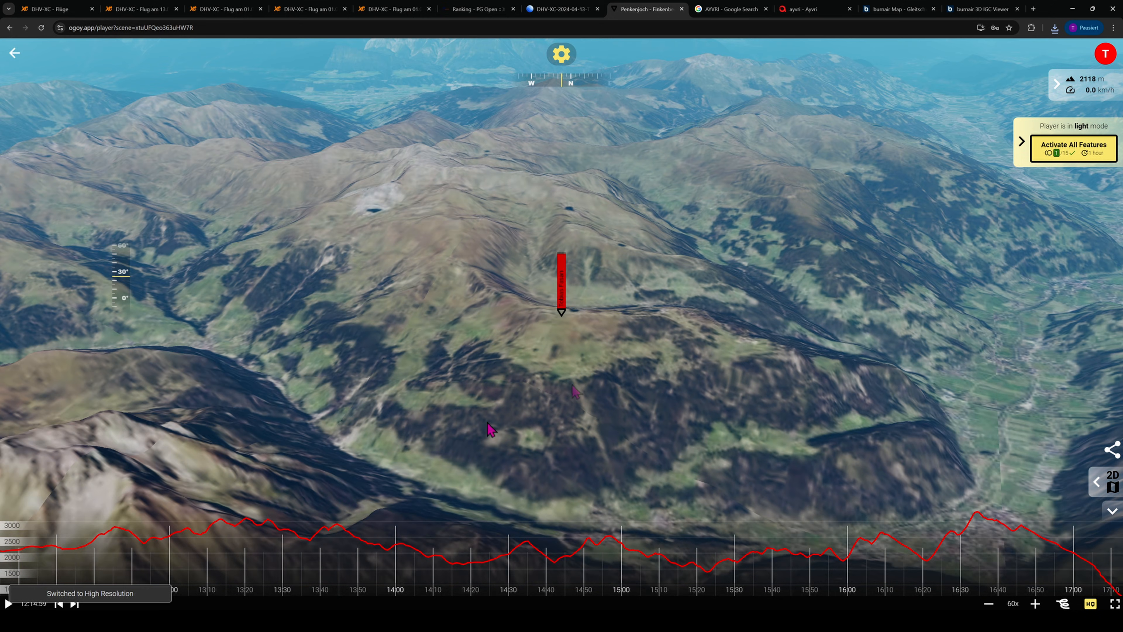
key("space")
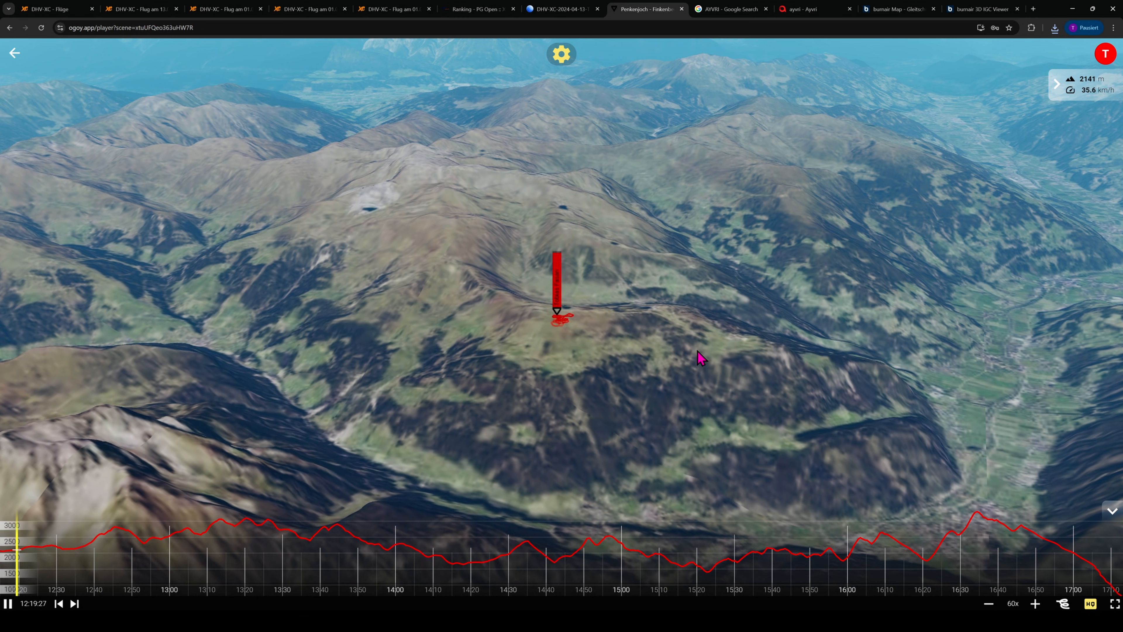
left_click_drag(714, 363, 634, 359)
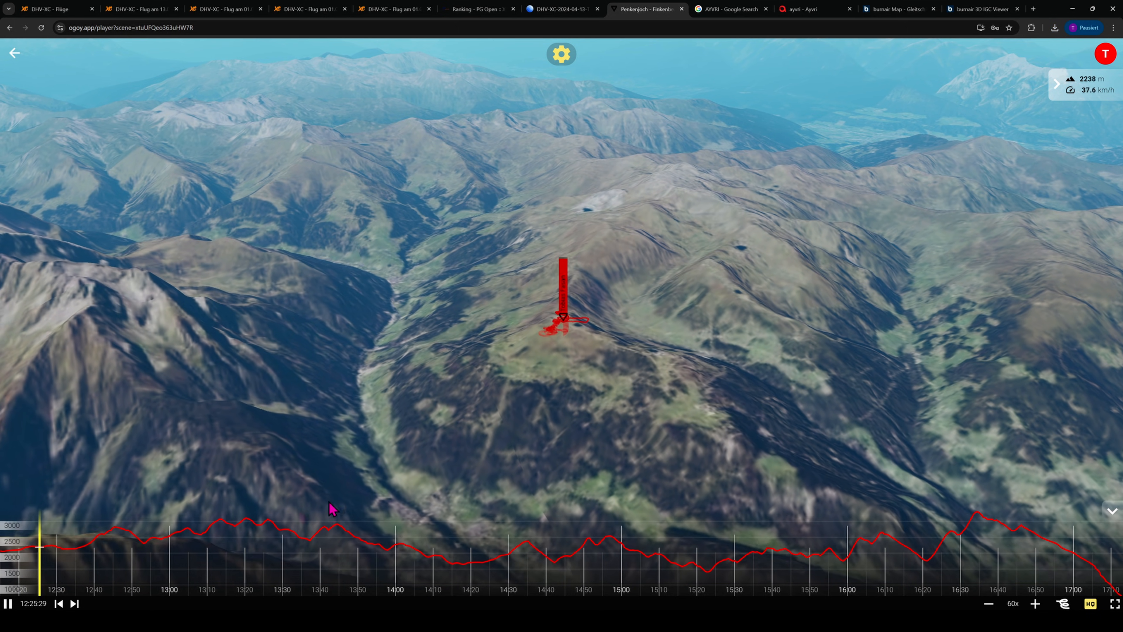
Set the playback speed to 120x and follow the flight in 3D from changing viewing angles.
left_click(1035, 603)
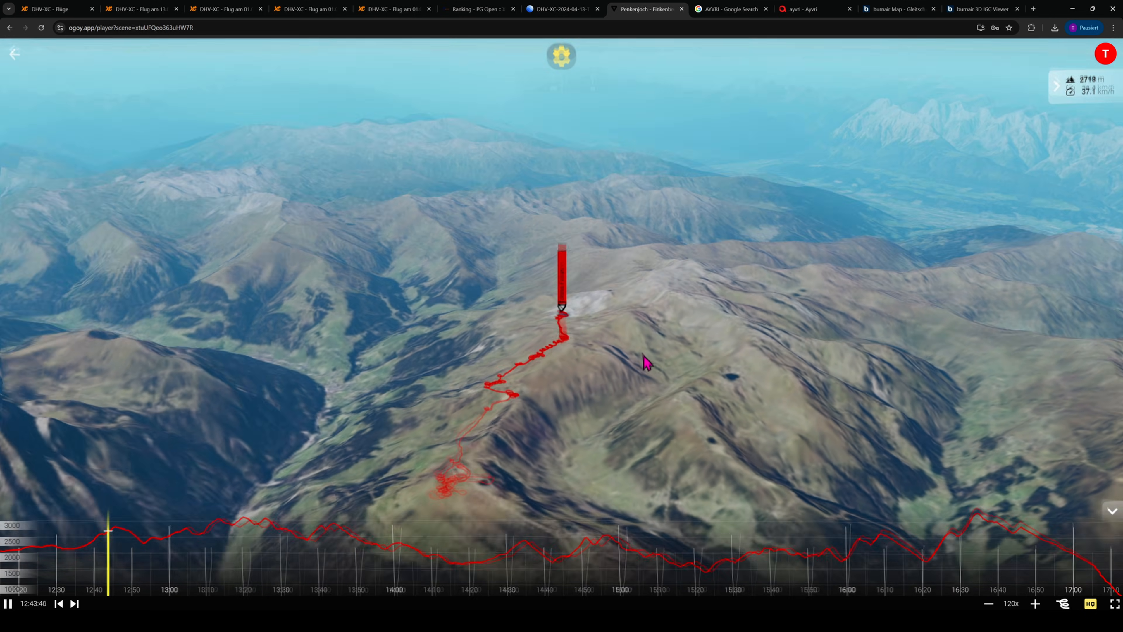
left_click_drag(644, 357, 529, 373)
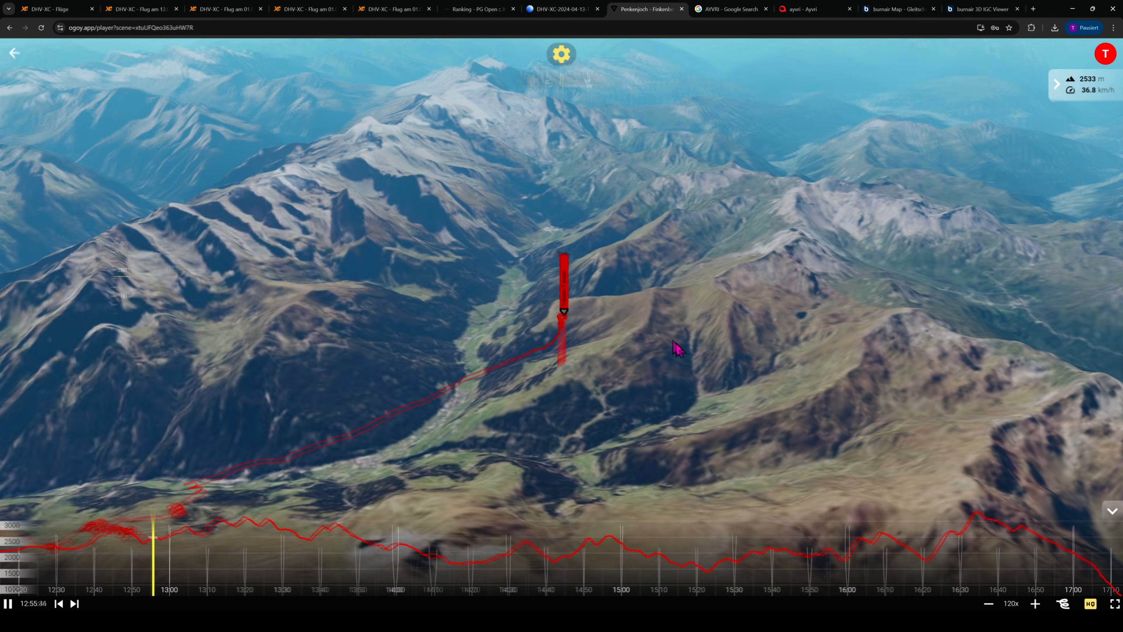
left_click_drag(678, 349, 900, 357)
left_click_drag(539, 414, 652, 408)
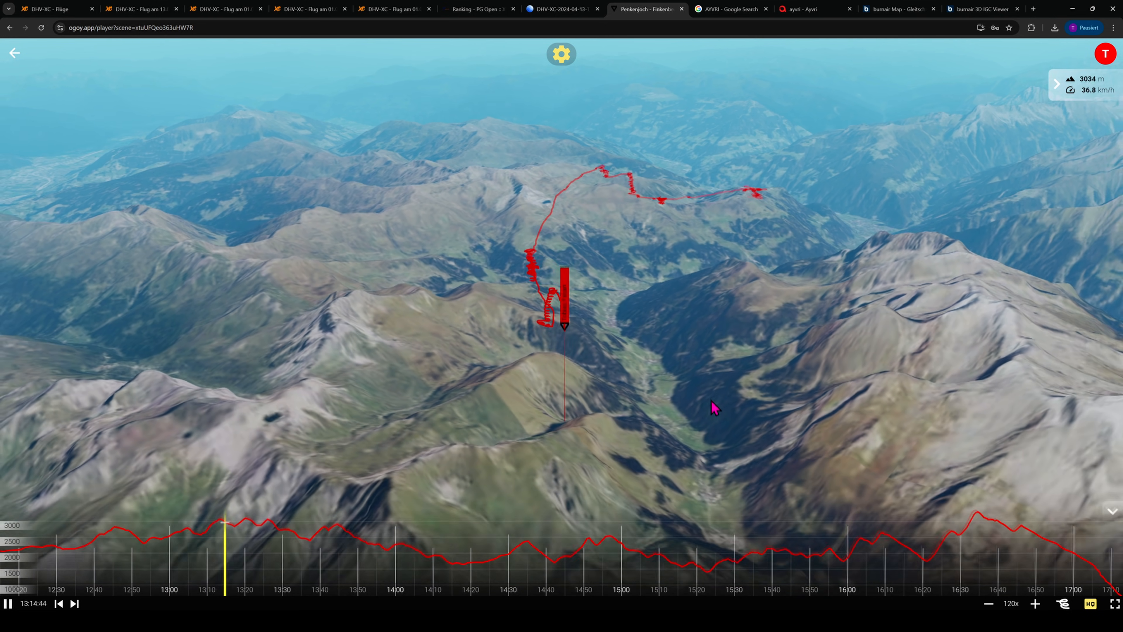
left_click_drag(712, 406, 601, 414)
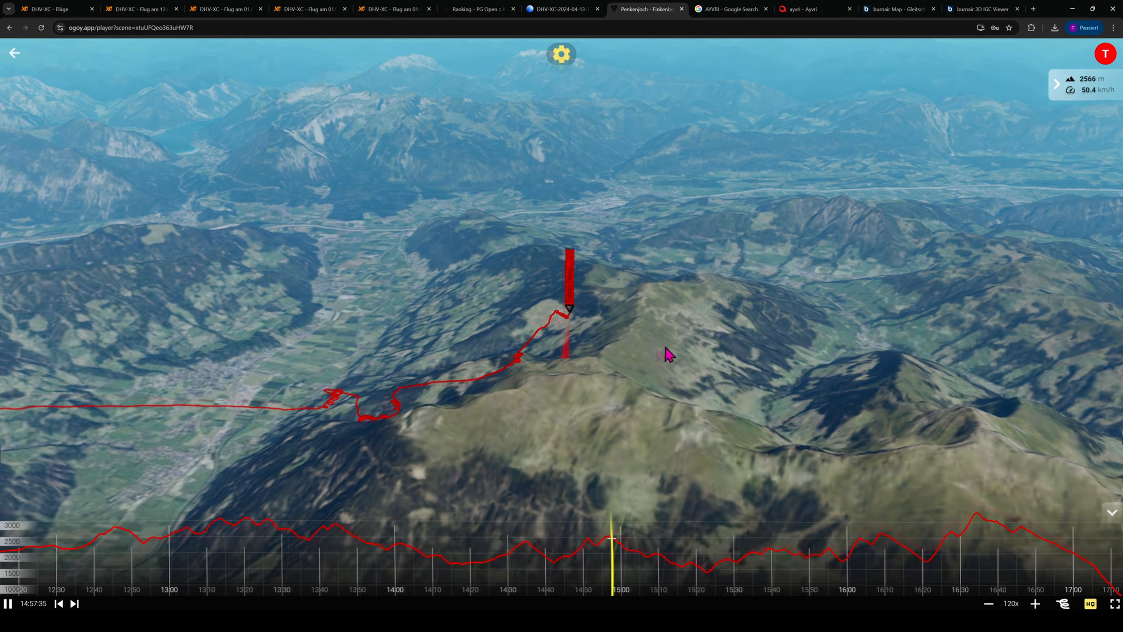
mouse_move(666, 347)
left_mouse_down()
mouse_move(585, 364)
mouse_move(591, 340)
mouse_move(613, 332)
mouse_move(647, 333)
mouse_move(649, 357)
left_mouse_up()
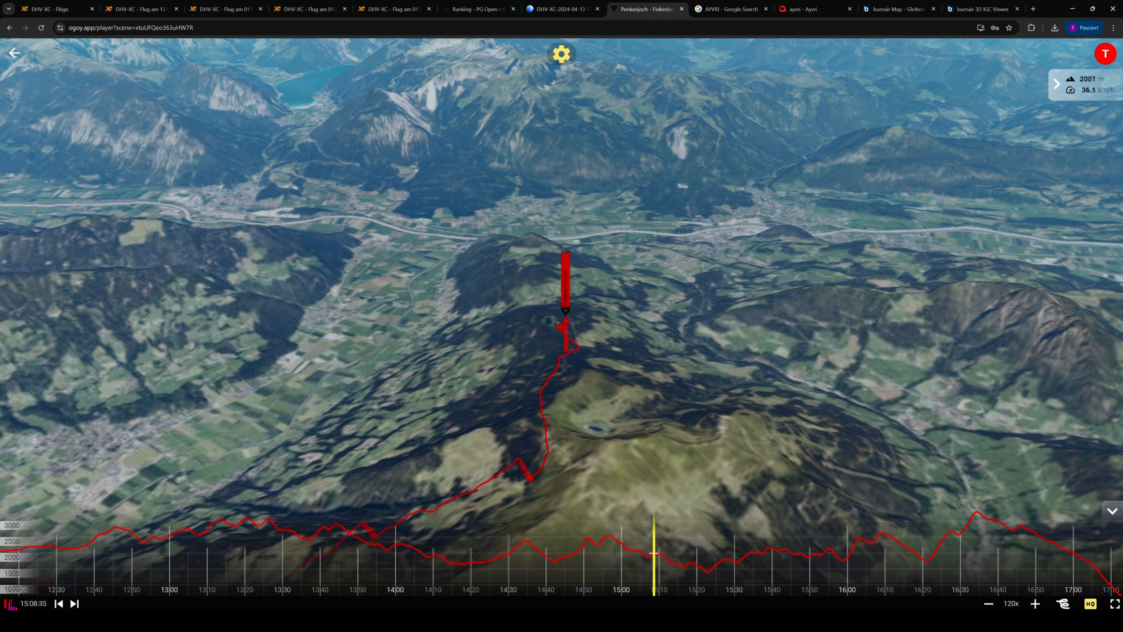
Pause the playback and show the 2D map beside the 3D view.
left_click(8, 604)
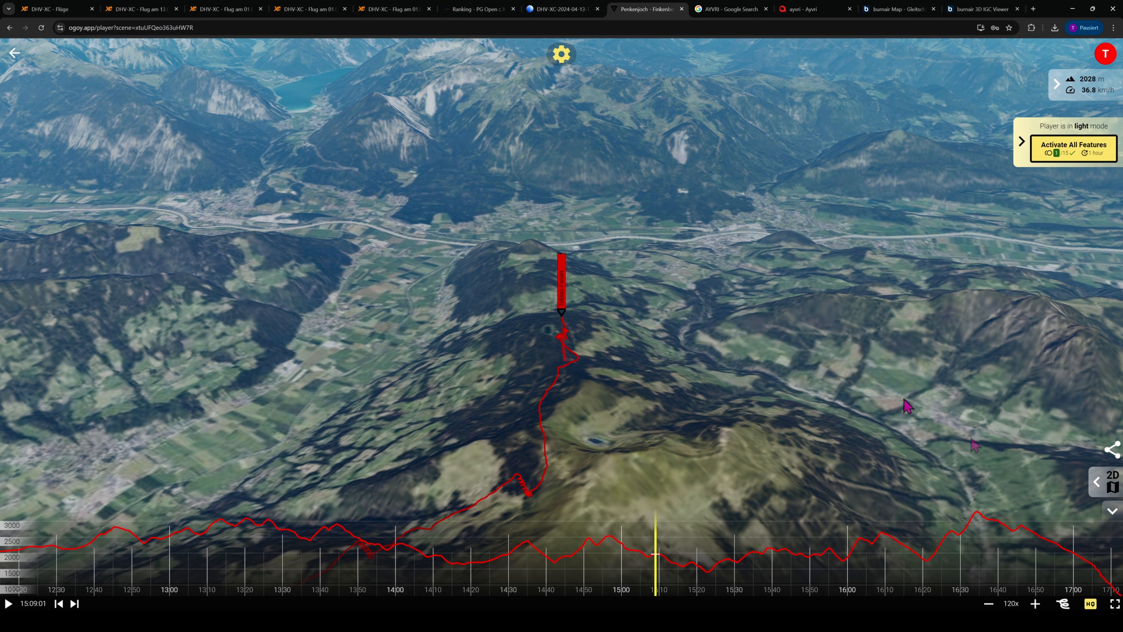
left_click(1103, 491)
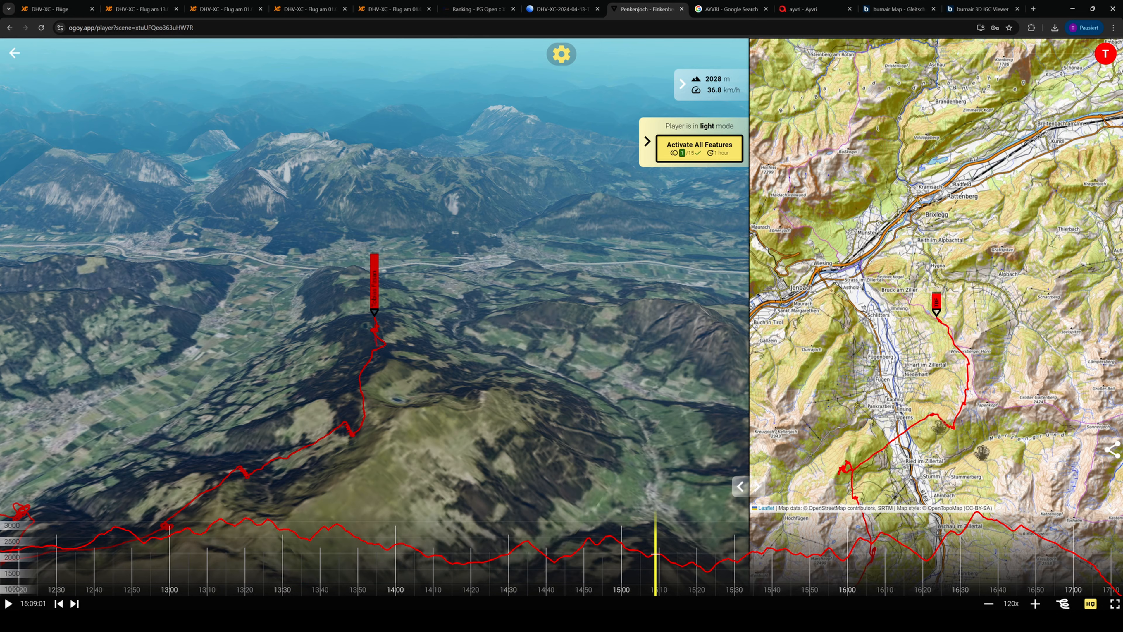
Open the account's subscription page to view the available Ogoy plans and prices.
left_click(1106, 53)
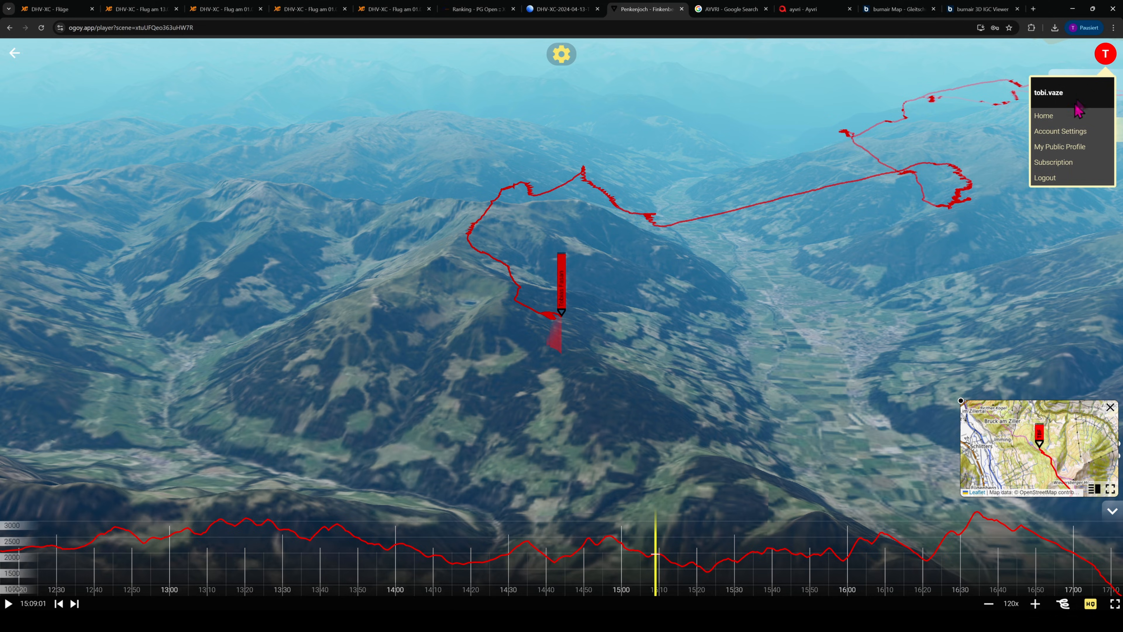
left_click(1054, 166)
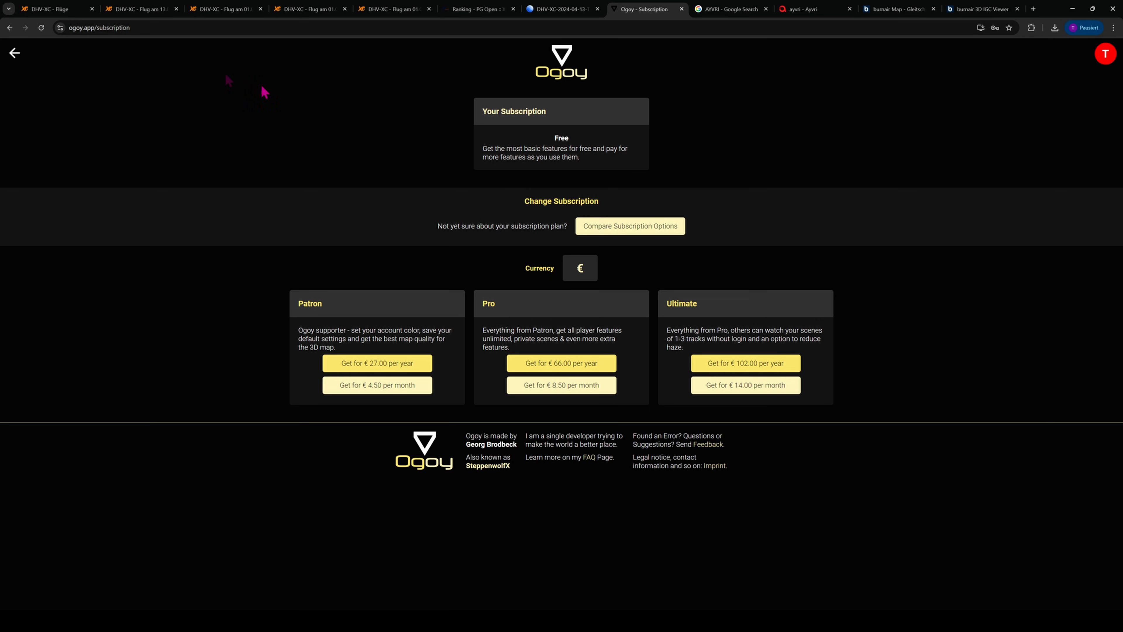
Leave the Ogoy subscription page and read the shutdown notice on Ayvri's about page.
left_click(14, 52)
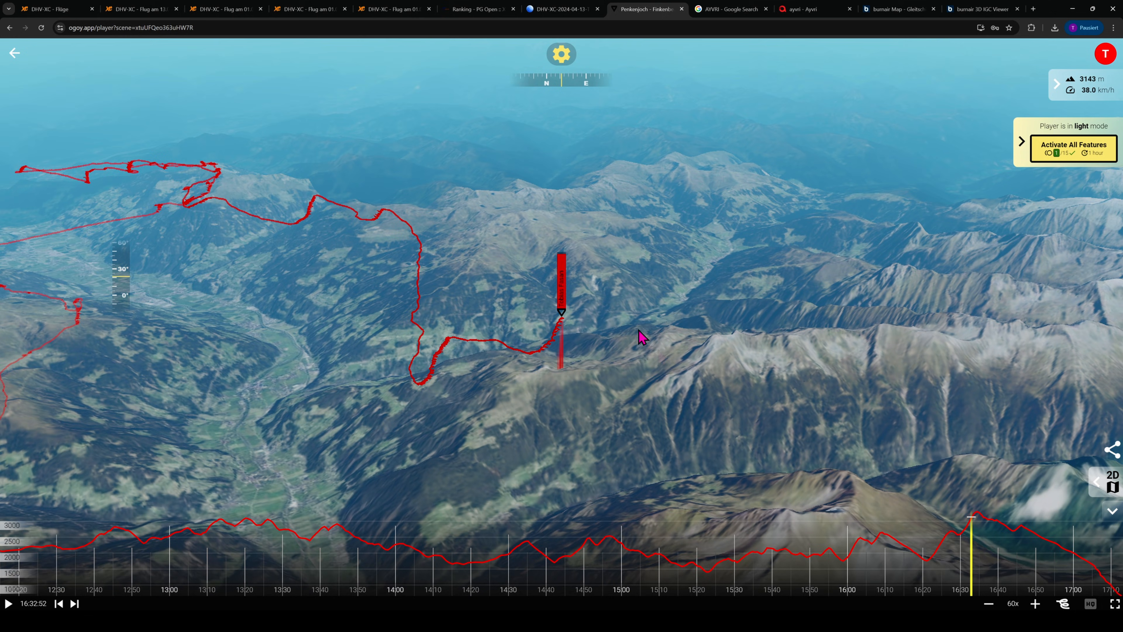
left_click(809, 9)
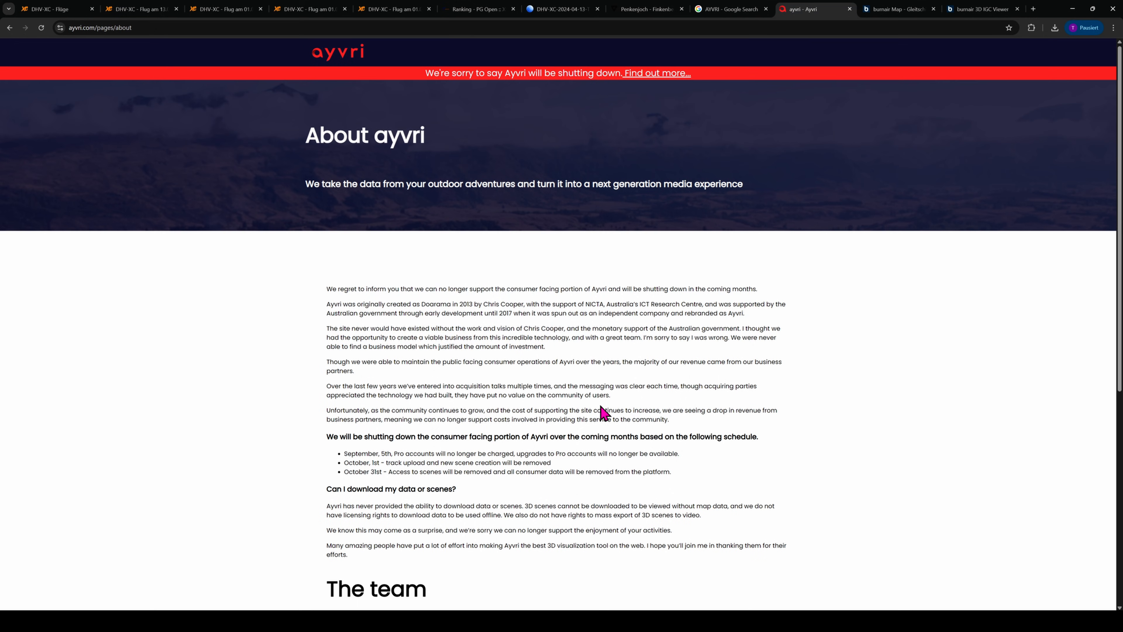
scroll(602, 409, "down", 7)
scroll(607, 419, "up", 7)
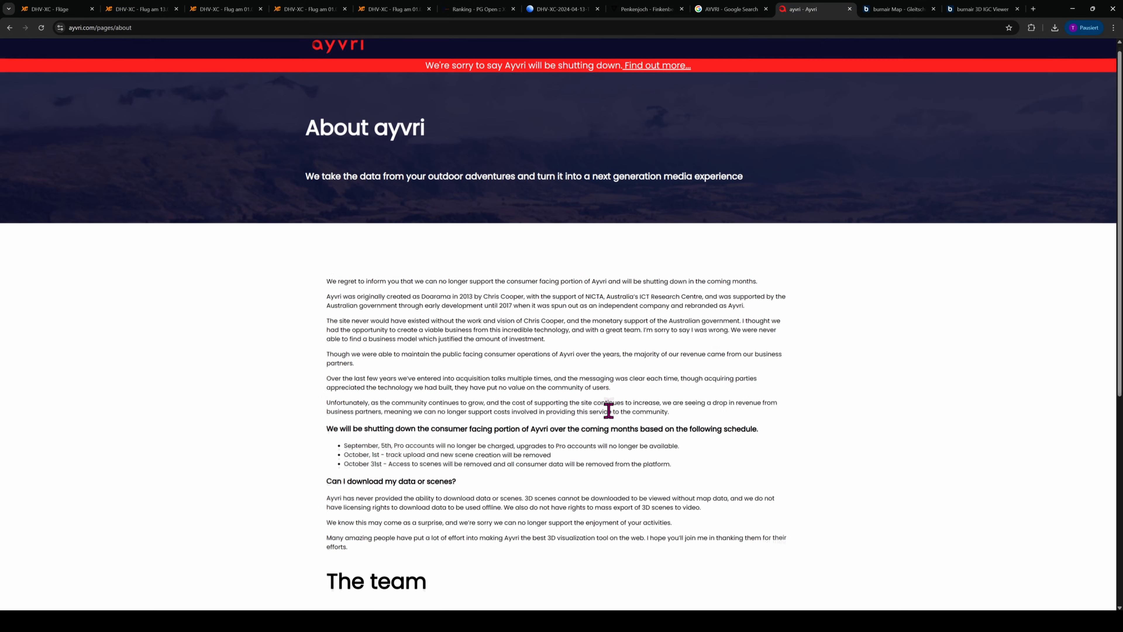
left_click(720, 9)
Return to the Ogoy player and examine the paused flight track over the ridge and valley from several 3D angles and distances.
left_click(661, 11)
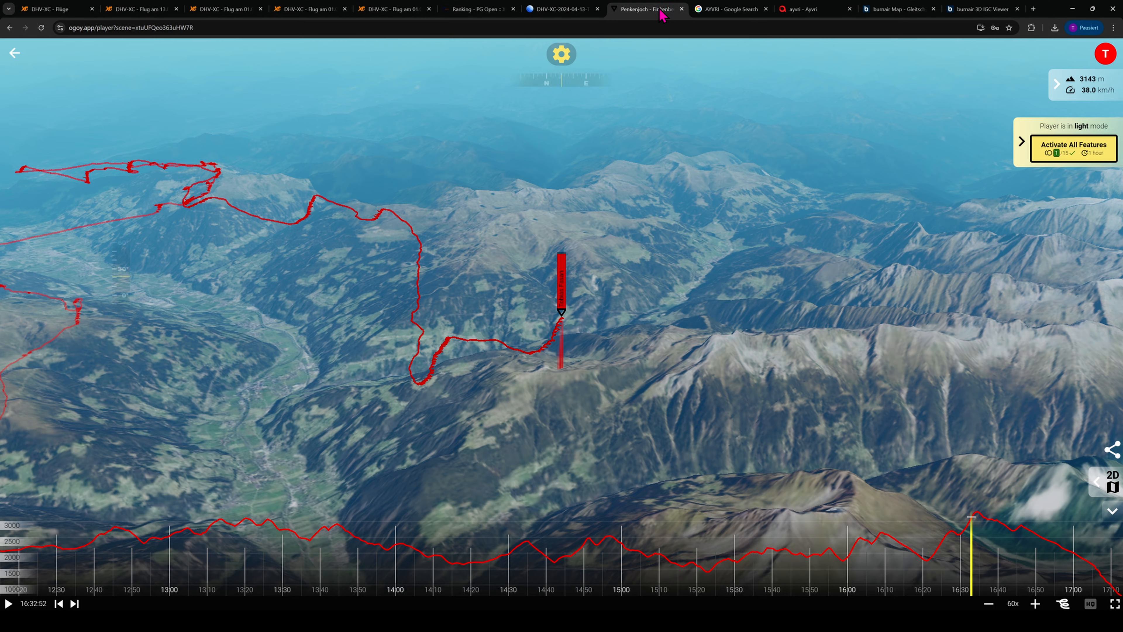
left_click_drag(688, 312, 751, 316)
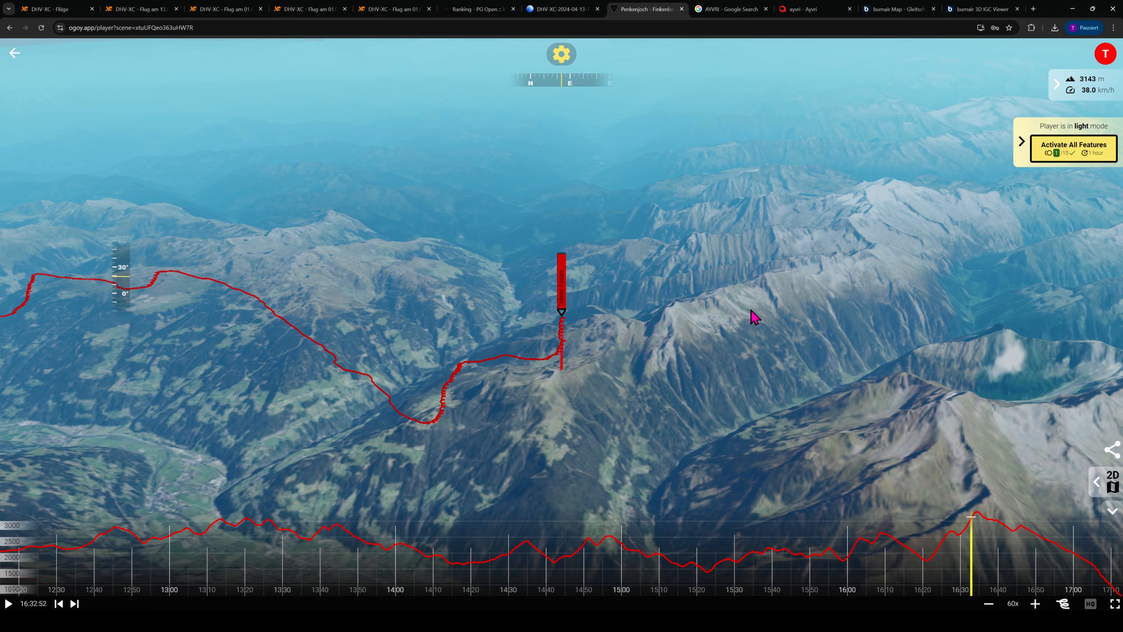
left_click_drag(659, 330, 578, 328)
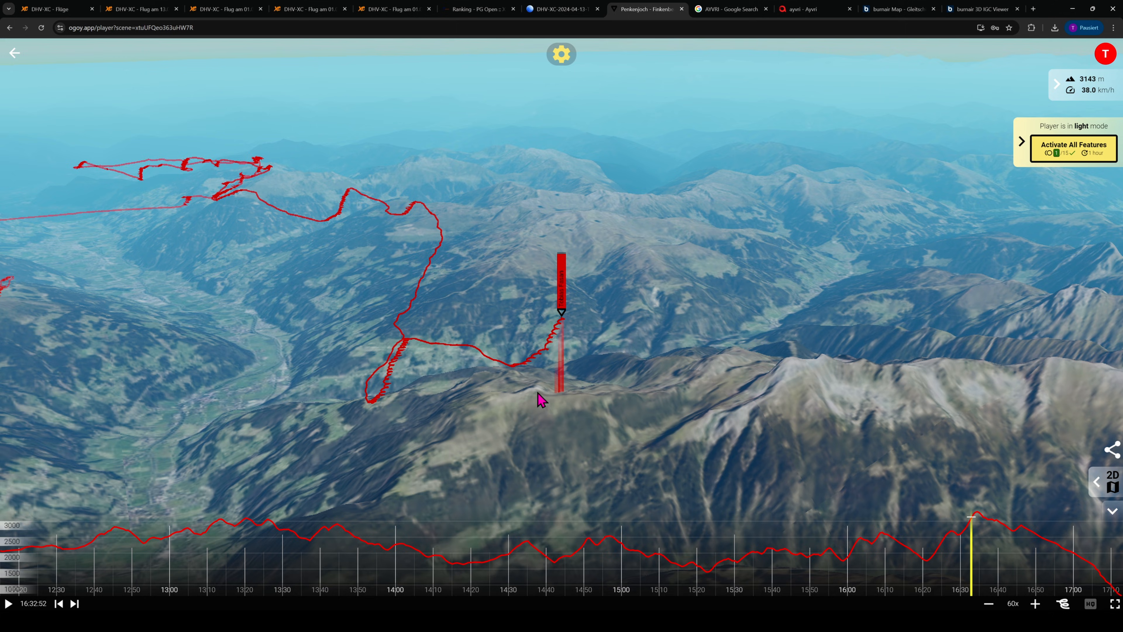
left_click_drag(539, 393, 582, 401)
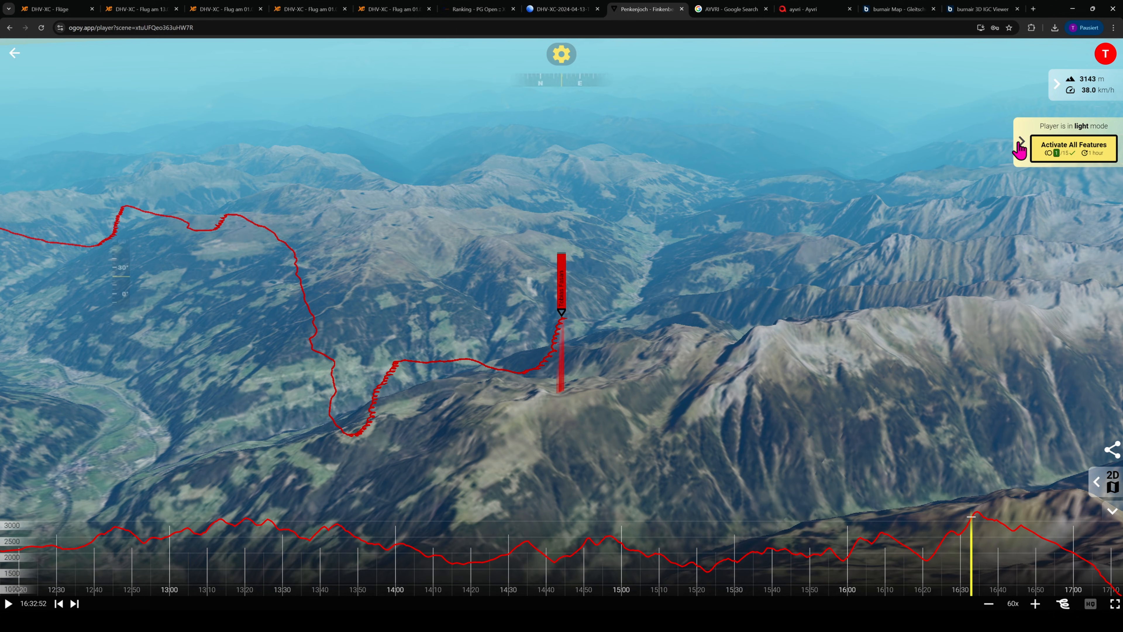
left_click_drag(614, 398, 516, 400)
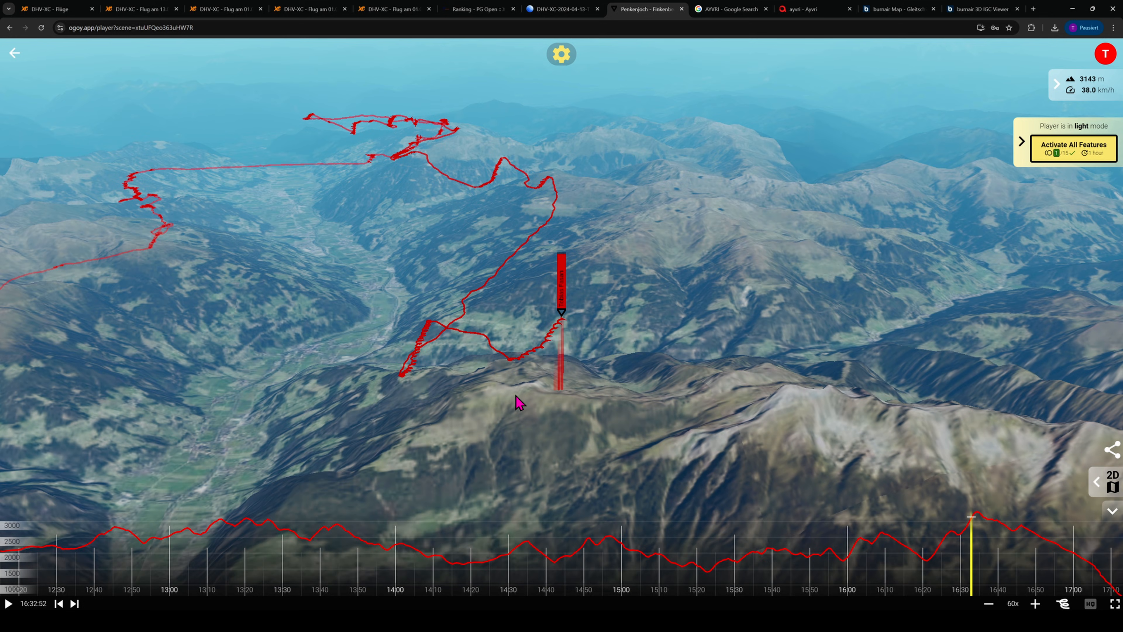
mouse_move(580, 385)
left_mouse_down()
mouse_move(562, 370)
mouse_move(602, 351)
mouse_move(649, 350)
left_mouse_up()
scroll(602, 350, "down", 3)
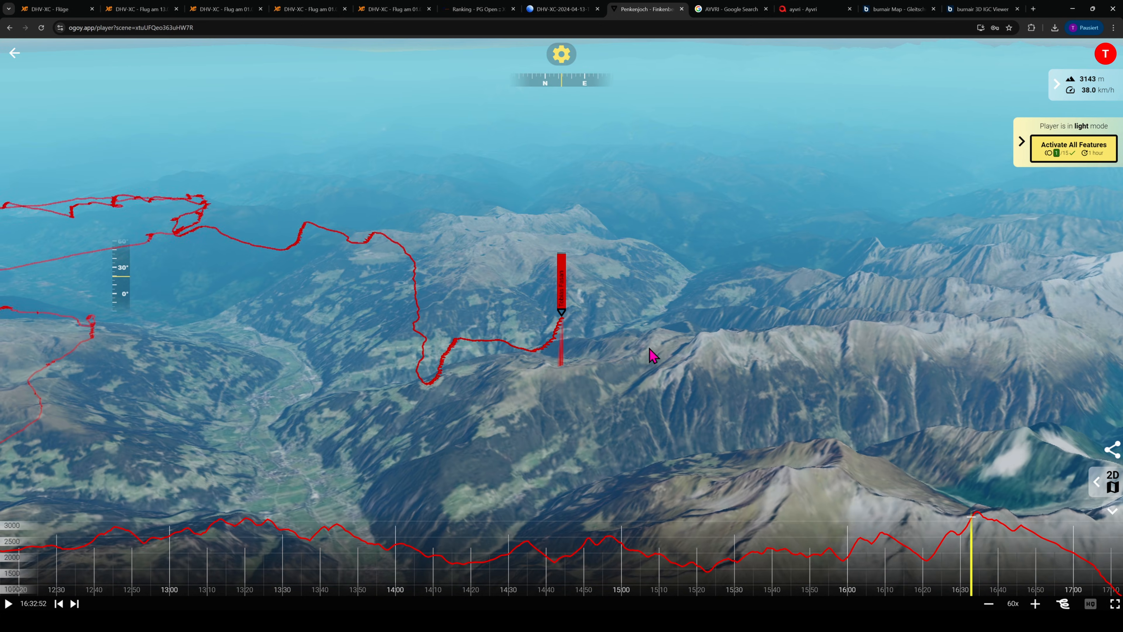
scroll(580, 393, "up", 4)
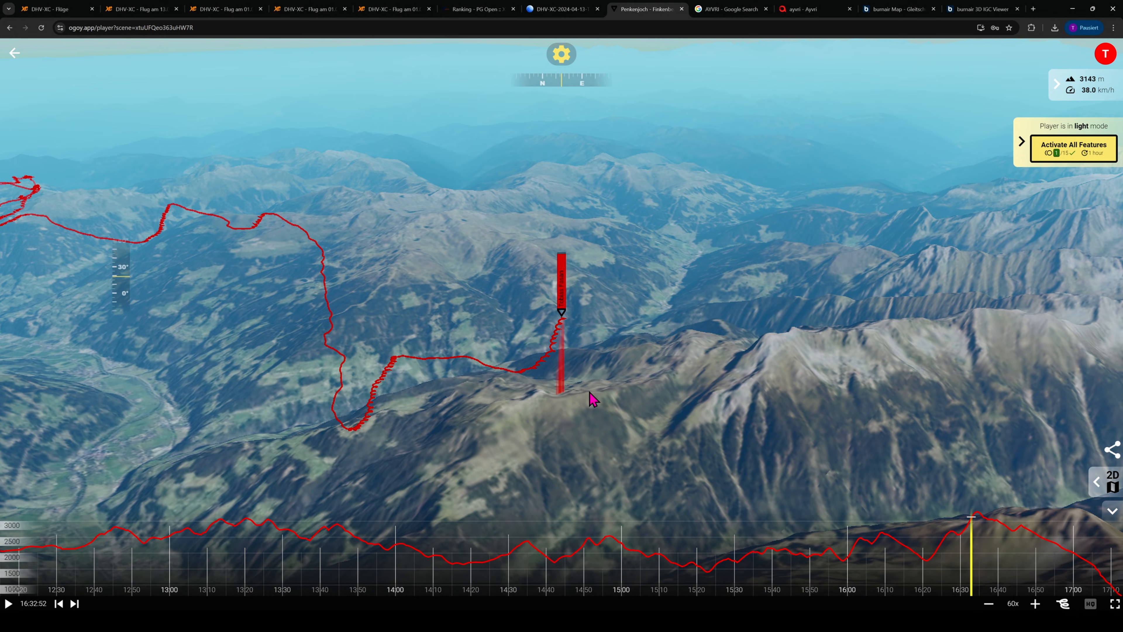
left_click_drag(583, 401, 569, 407)
scroll(581, 405, "down", 3)
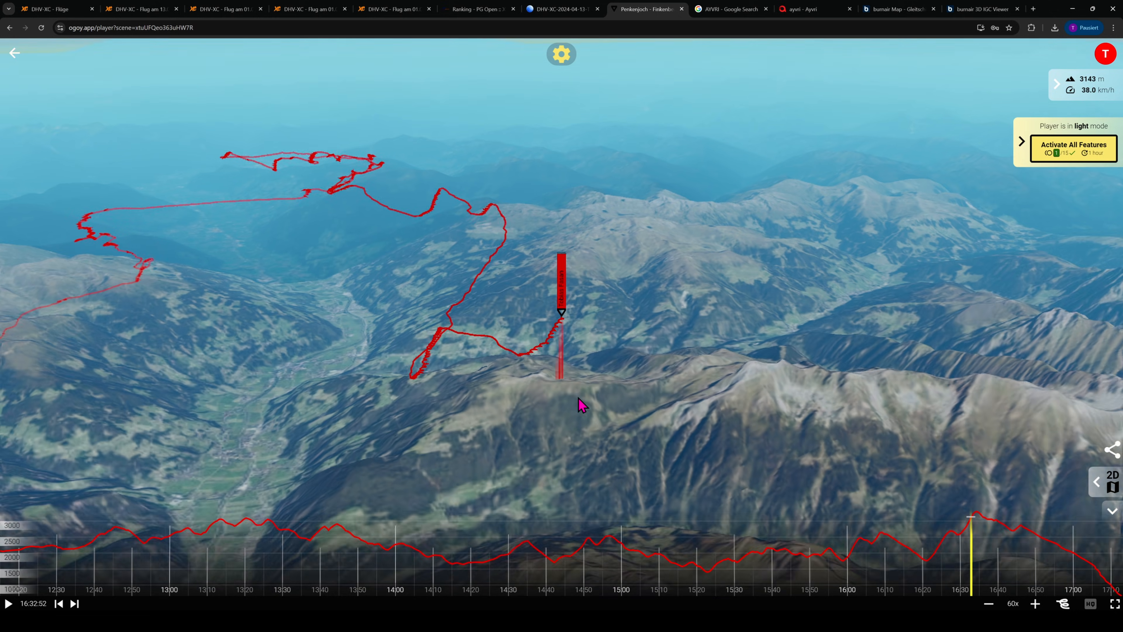
left_click_drag(582, 405, 653, 389)
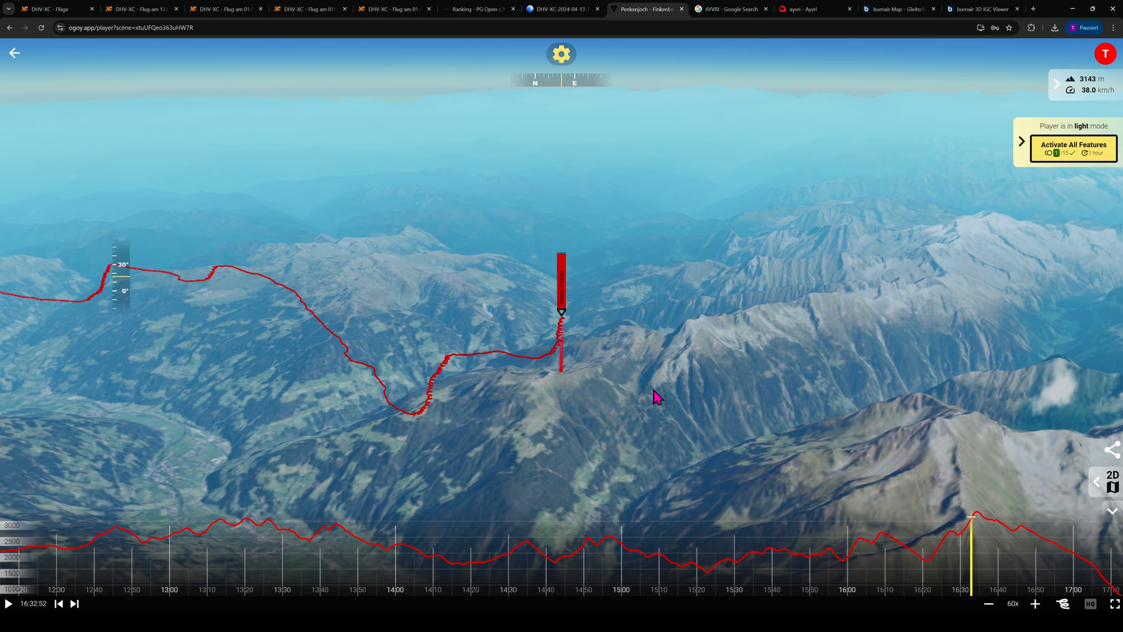
Replay the flight at 60x while viewing it from the opposite side, and pause it at 16:37:06.
left_click_drag(679, 168, 637, 274)
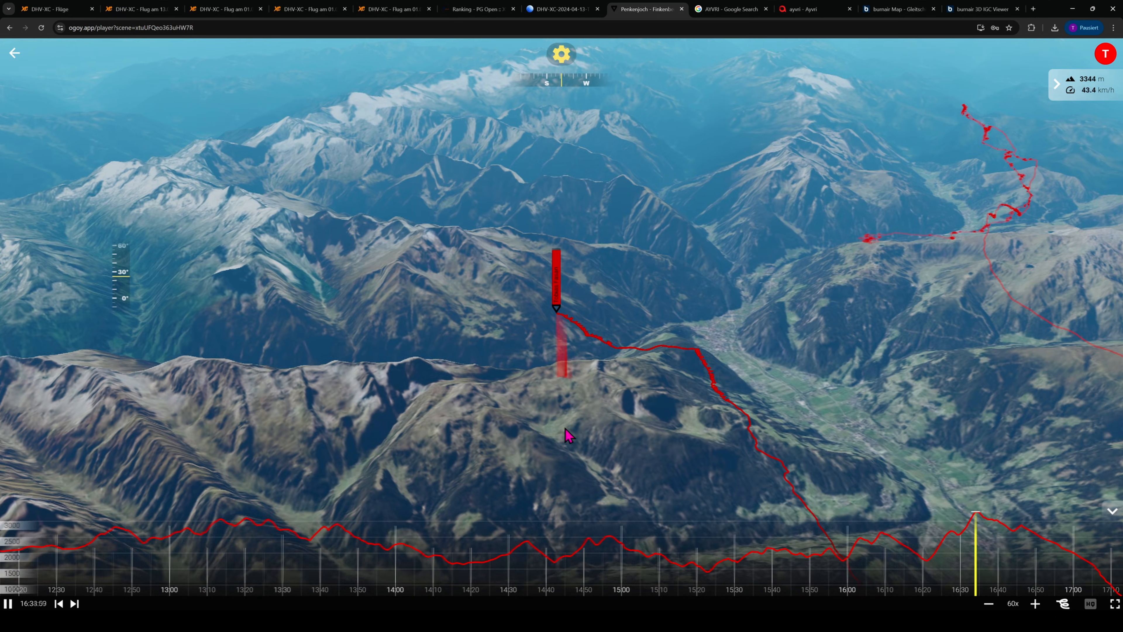
left_click_drag(572, 434, 653, 422)
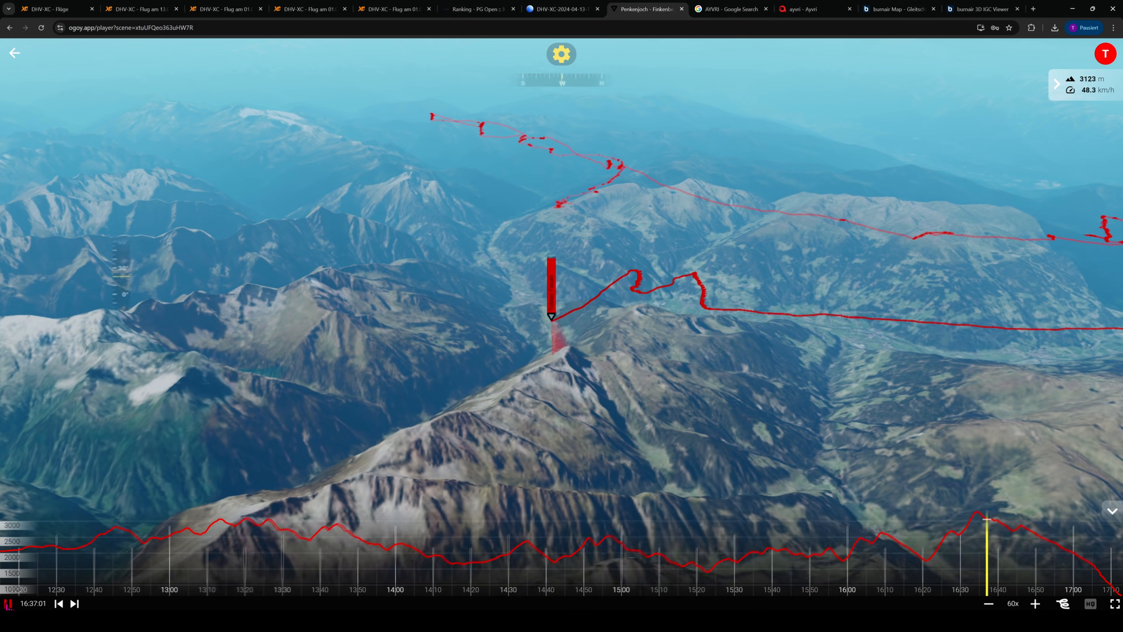
left_click(8, 603)
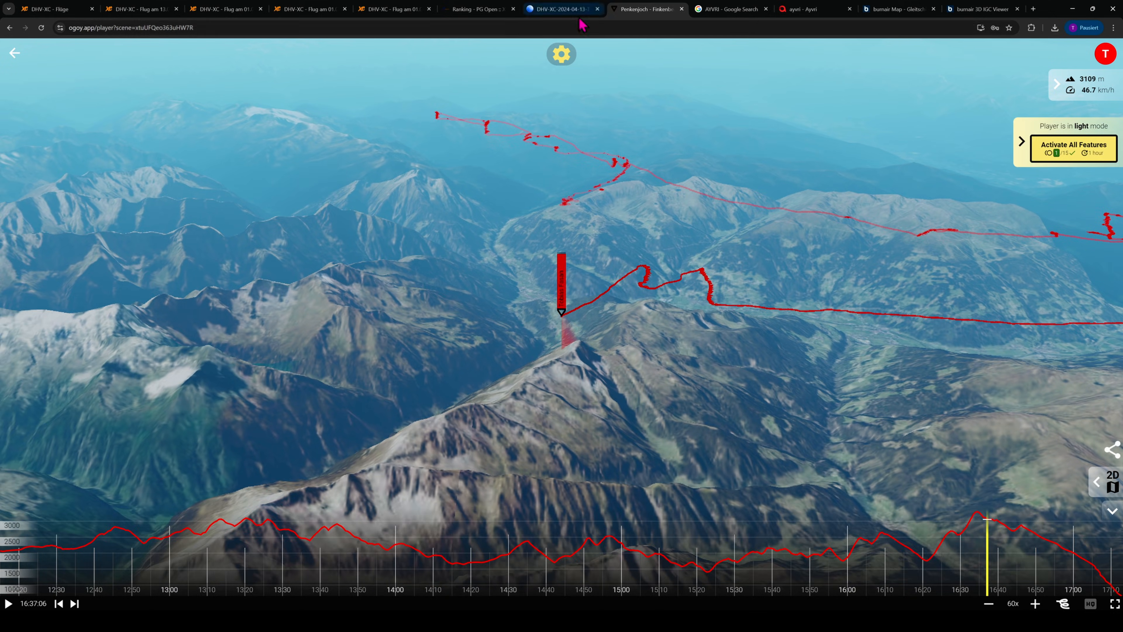
Switch to Google Earth and look at the options for creating a map or importing a file, without choosing any.
left_click(560, 8)
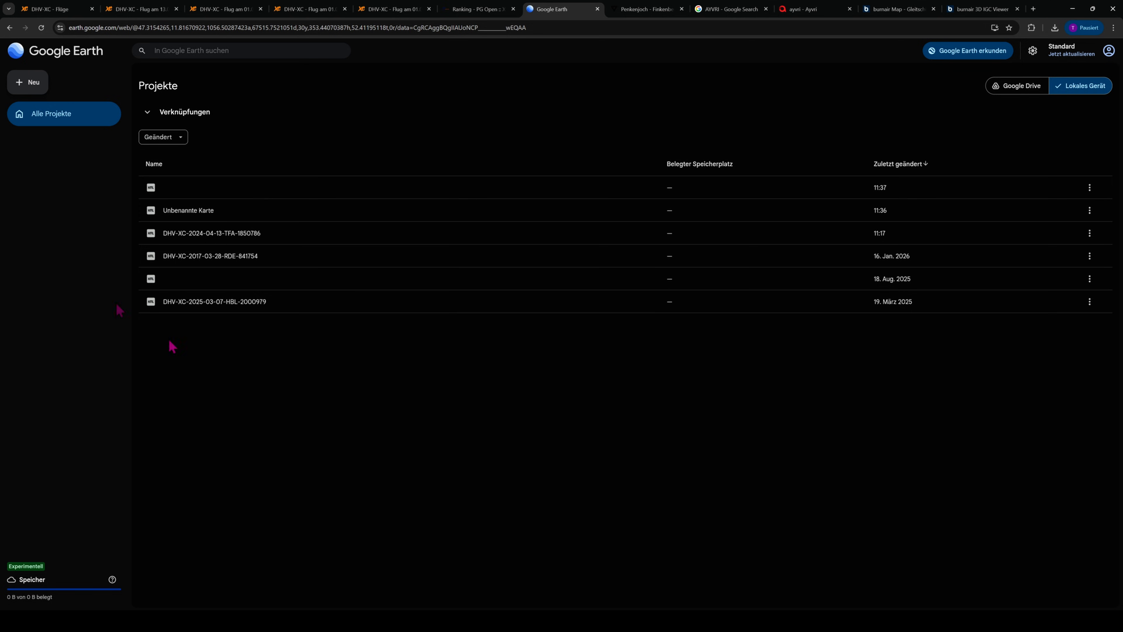
left_click(40, 88)
mouse_move(45, 130)
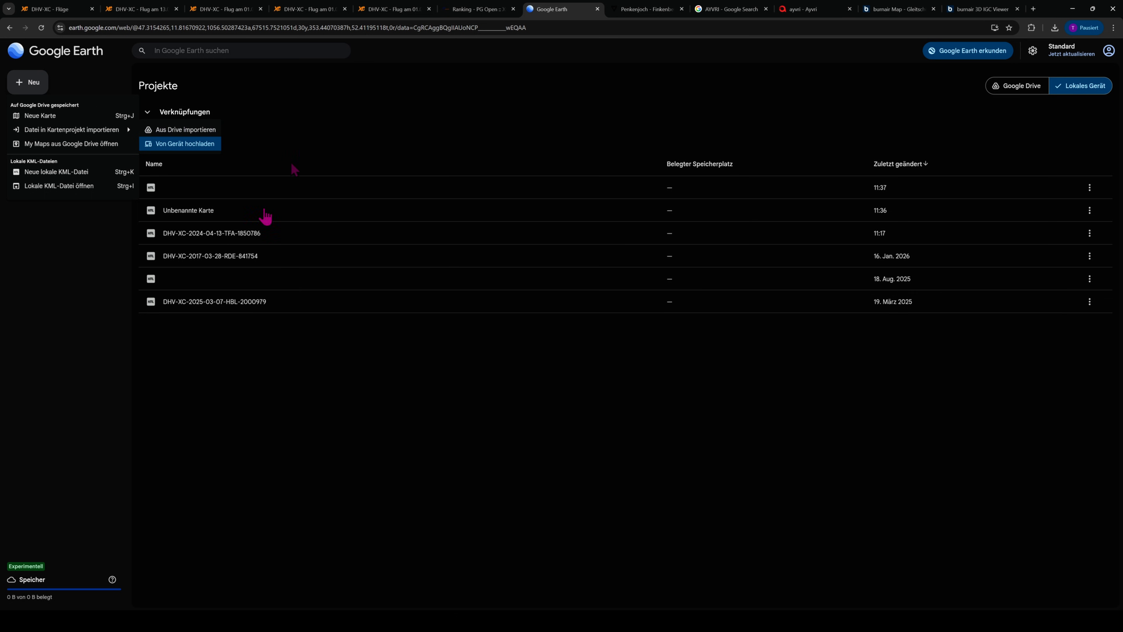
left_click(479, 407)
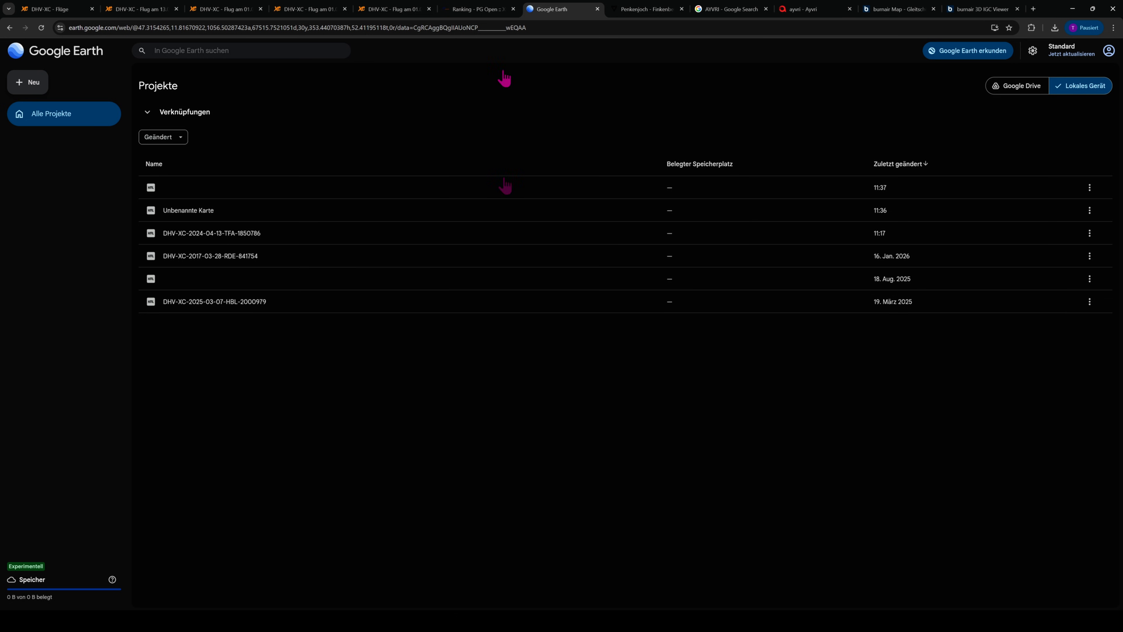
Switch to the flight of 13.04.2024 on DHV-XC and download its track as a KML file.
left_click(146, 12)
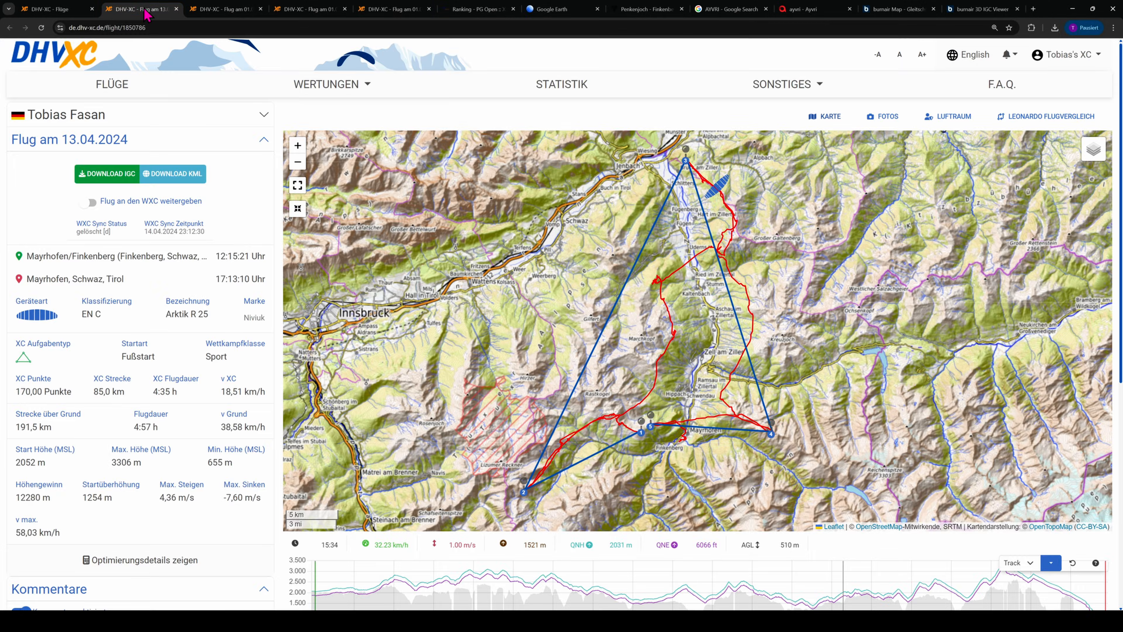
left_click_drag(778, 277, 767, 289)
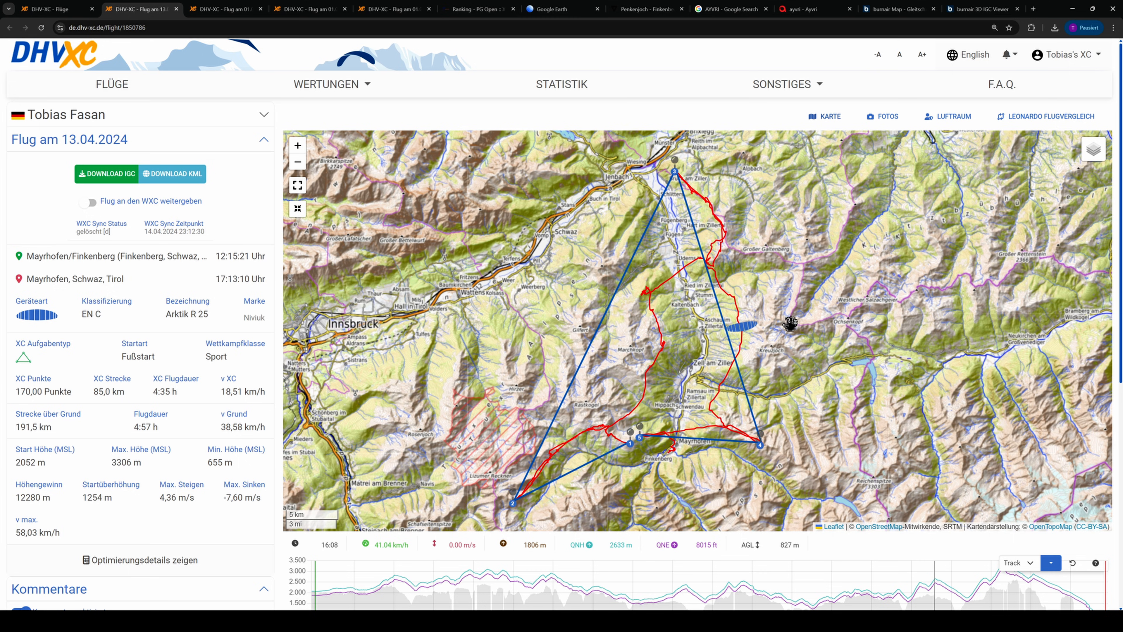
left_click_drag(803, 375, 810, 372)
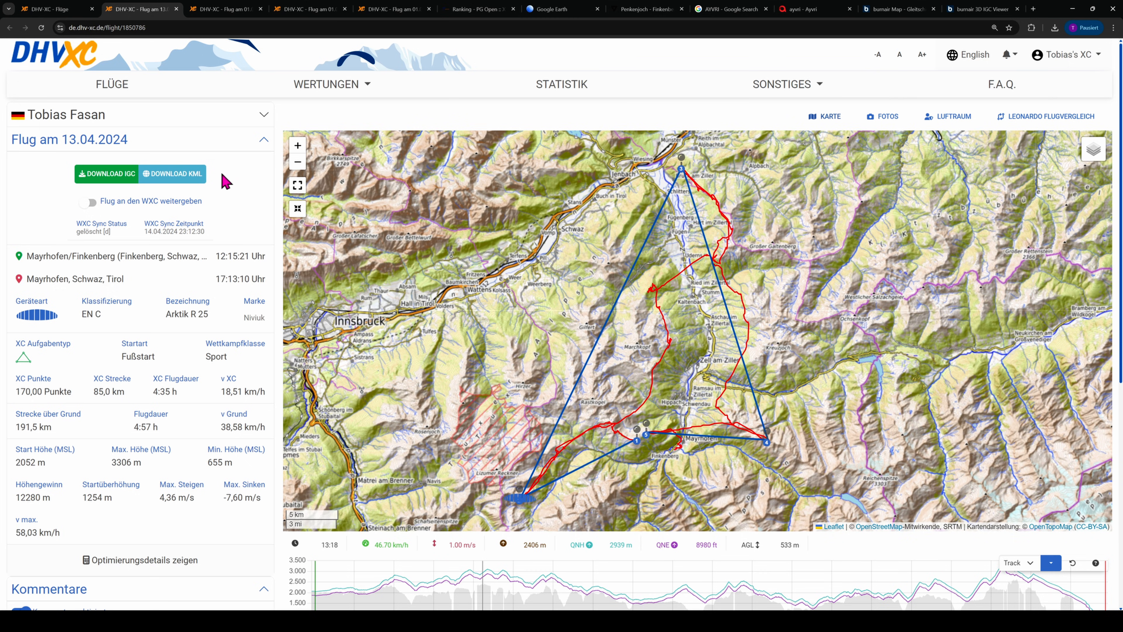
left_click(181, 175)
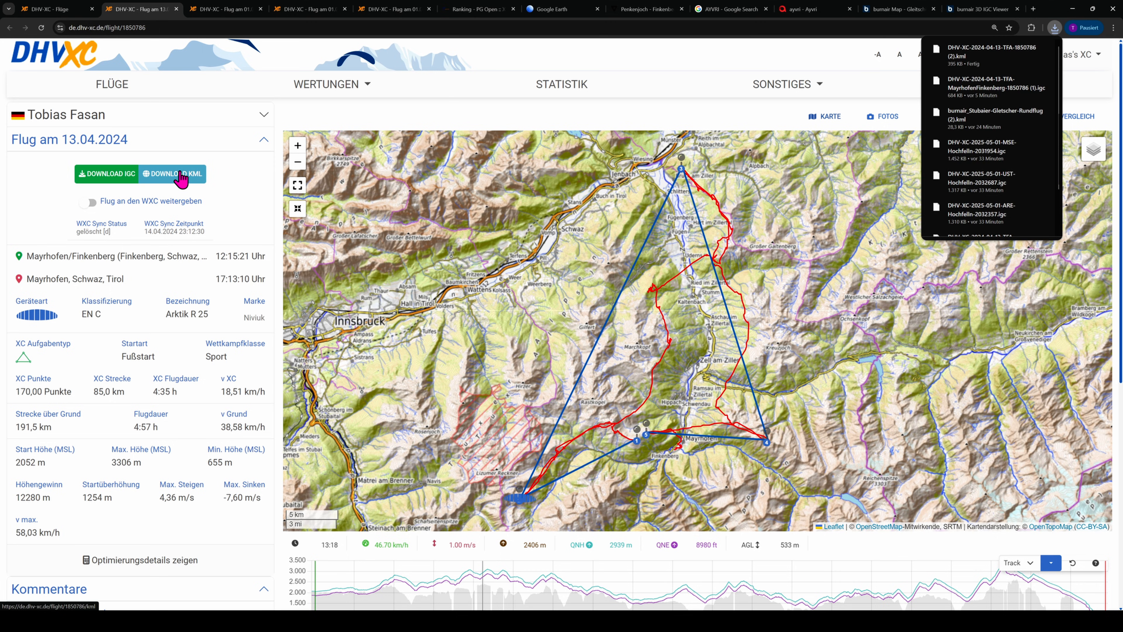
Return to Google Earth and open the local KML file DHV-XC-2024-04-13-TFA-1850786 (2).kml from the Downloads folder.
left_click(573, 13)
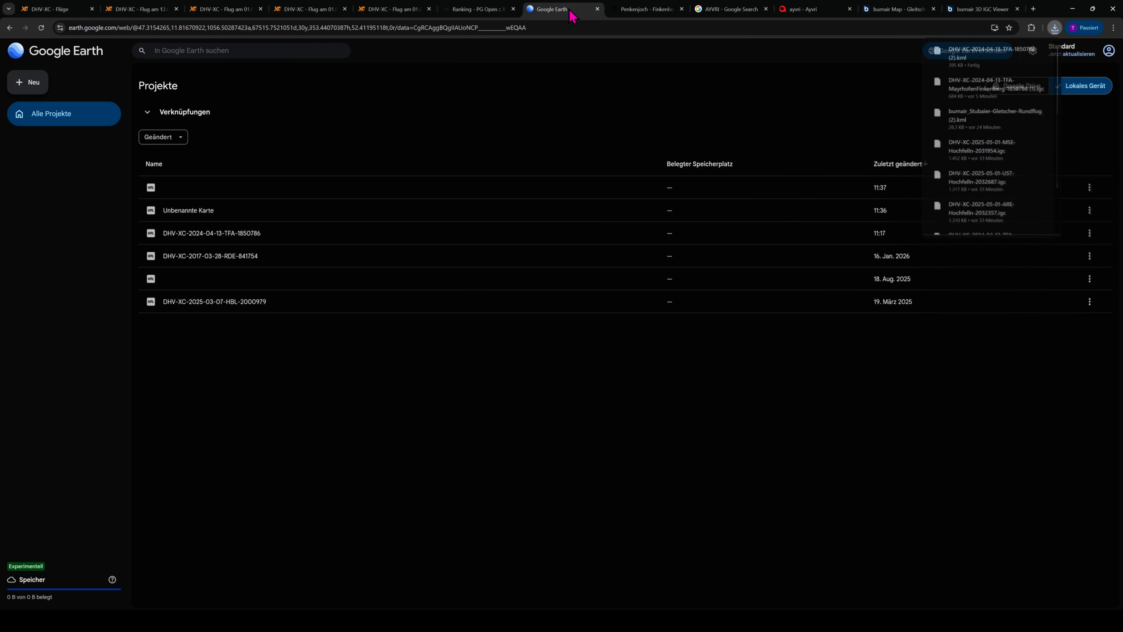
left_click(36, 86)
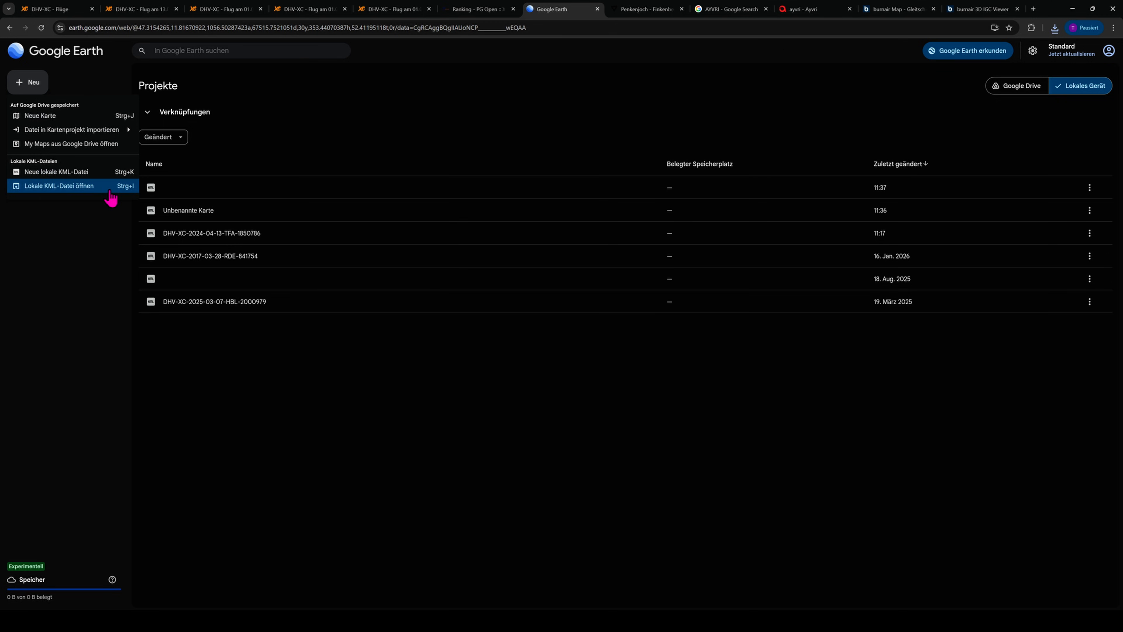
left_click(94, 187)
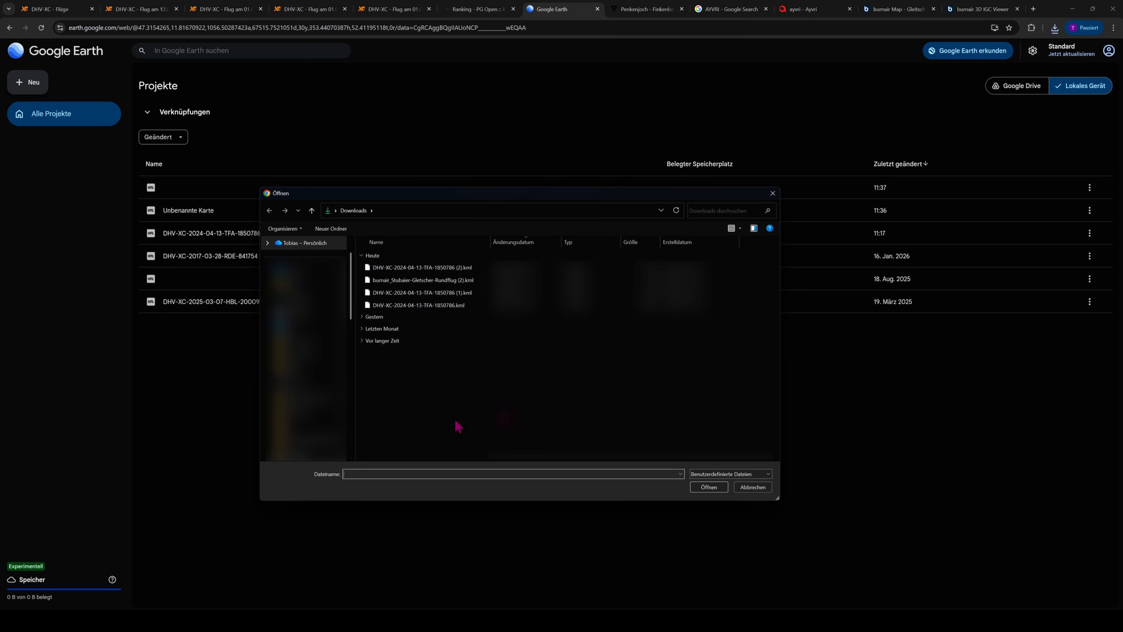
left_click(439, 267)
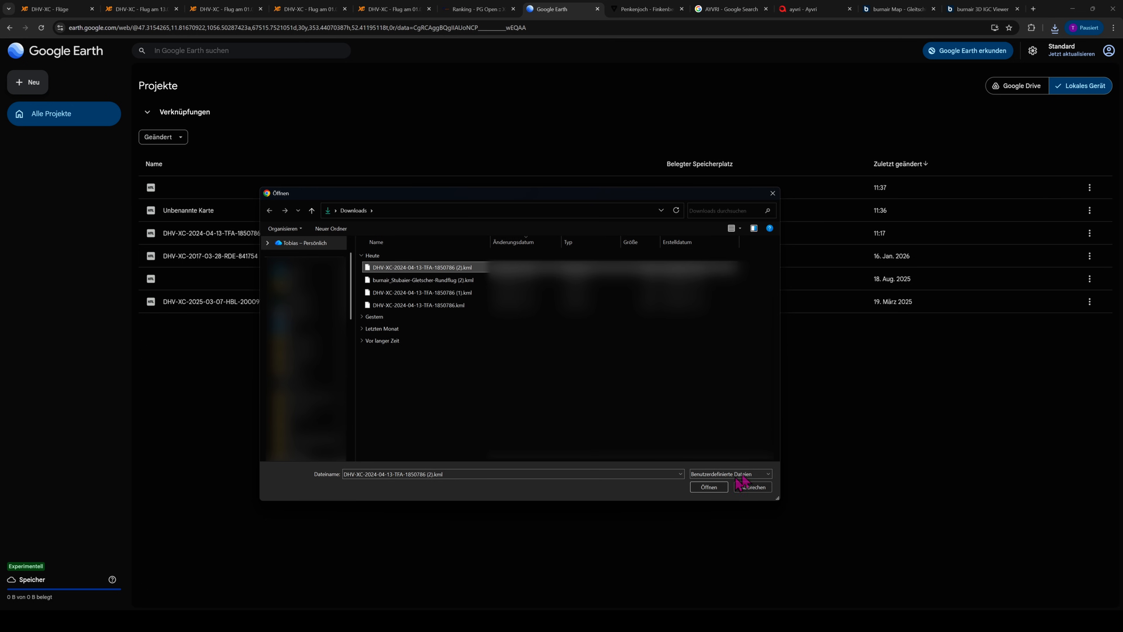
left_click(710, 487)
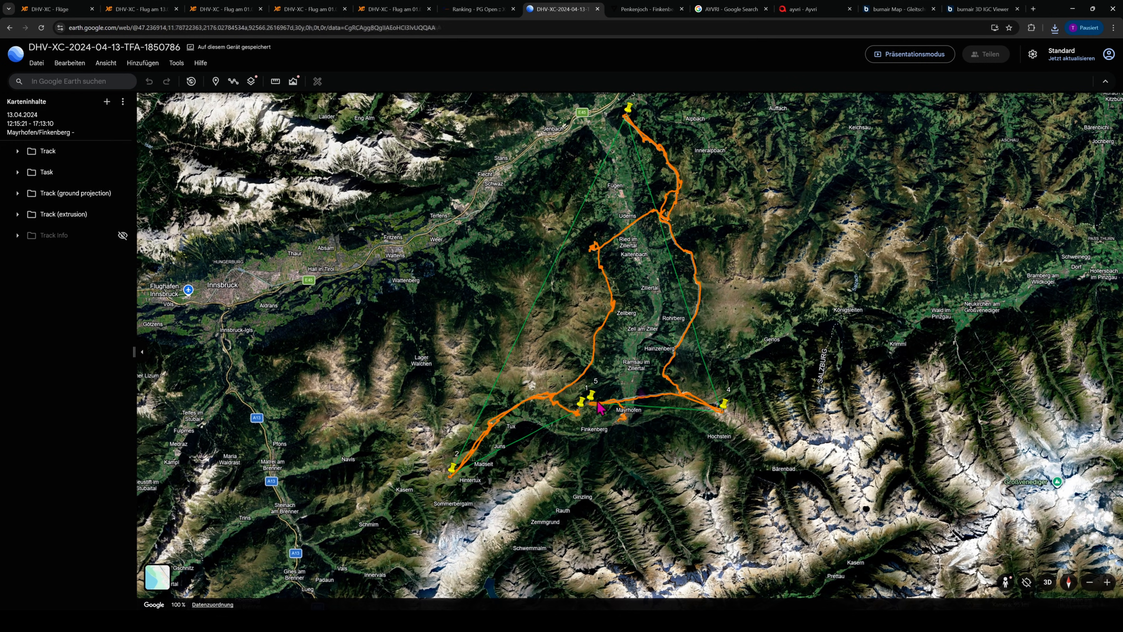
Compare the loaded track in Google Earth with the route on the DHV-XC flight map.
left_click_drag(641, 361, 668, 393)
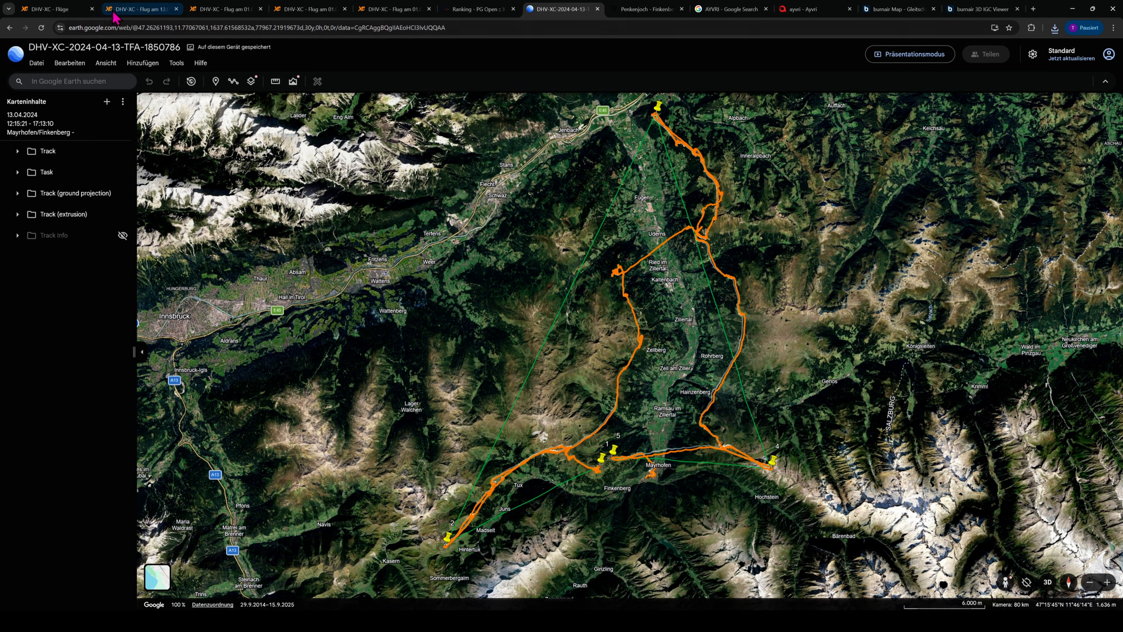
left_click(119, 8)
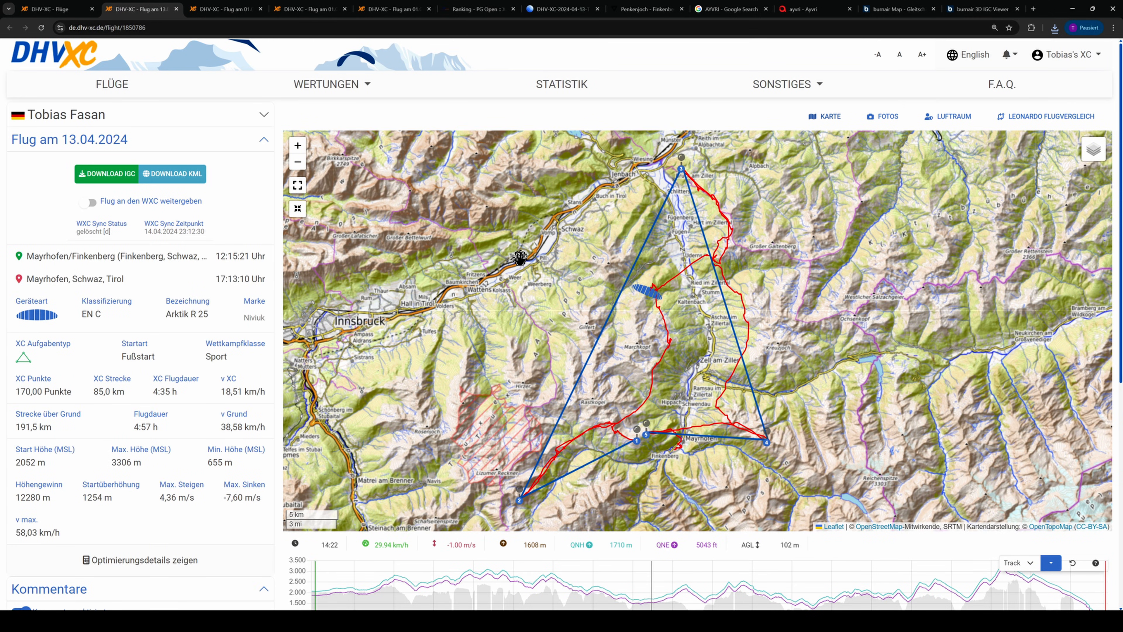
left_click(562, 9)
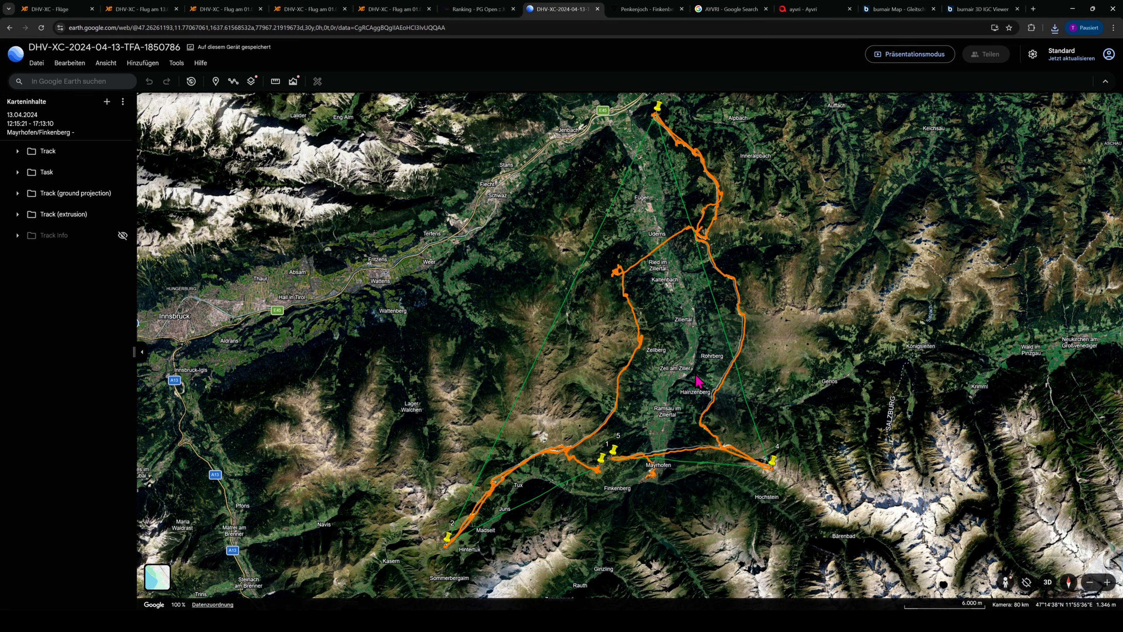
Examine the flight track in 3D, from the whole Zillertal route down to the circling close to the first turnpoint.
scroll(688, 400, "up", 3)
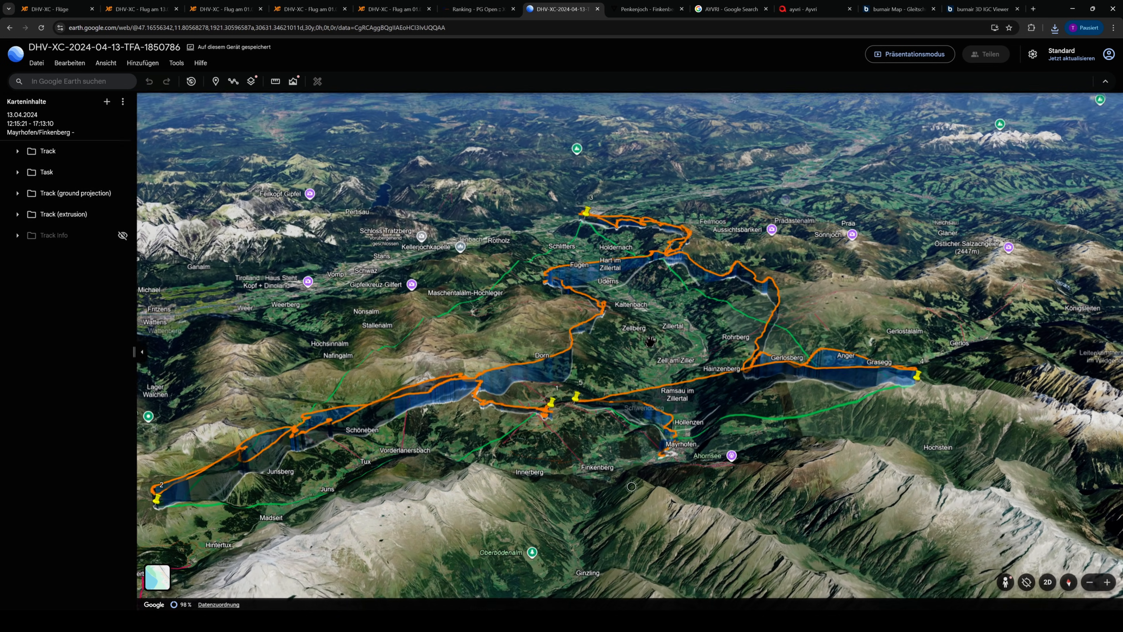
scroll(587, 450, "up", 5)
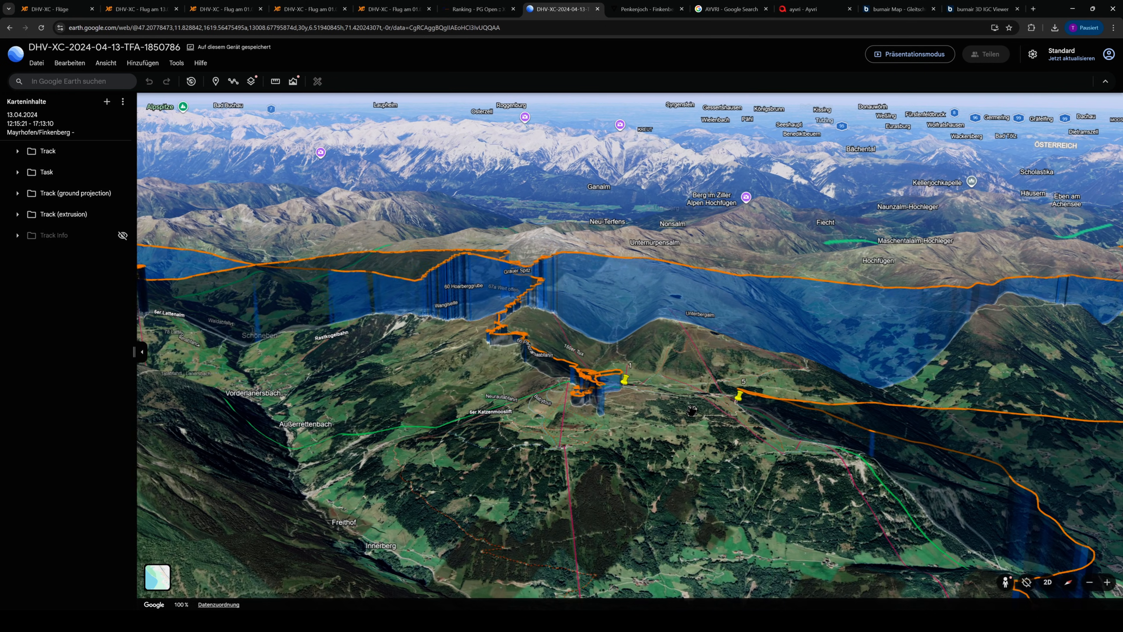
left_click_drag(692, 411, 698, 412)
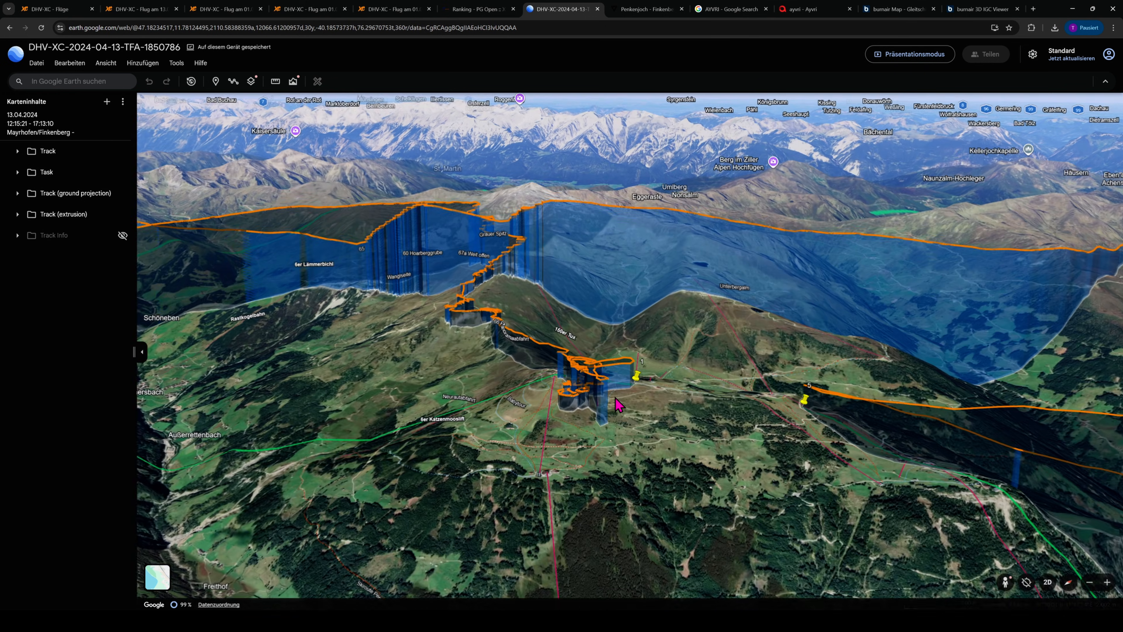
scroll(624, 399, "up", 2)
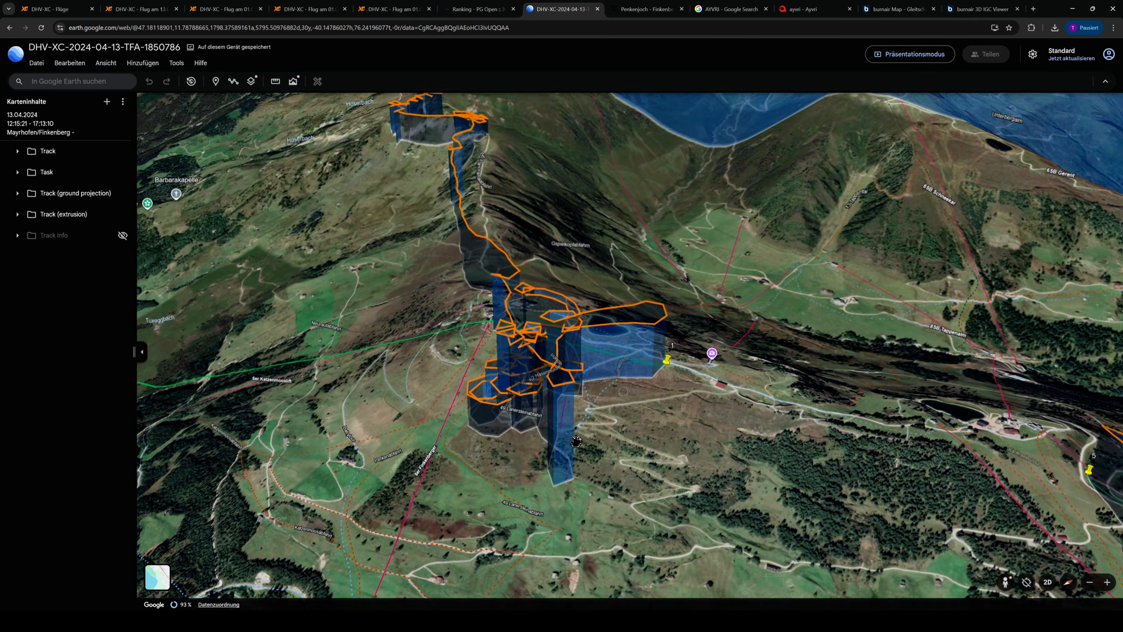
scroll(634, 400, "up", 1)
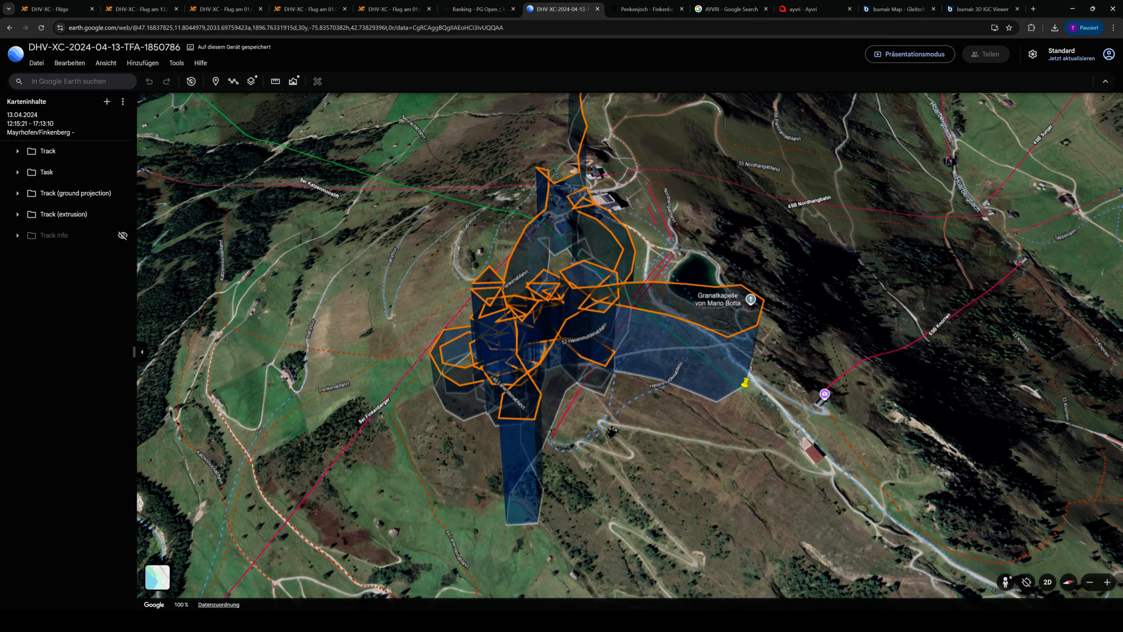
Follow the flight track in 3D from the circling at turnpoint 1 along the ridge to turnpoint 2 above the Tux valley.
left_click_drag(612, 432, 648, 420)
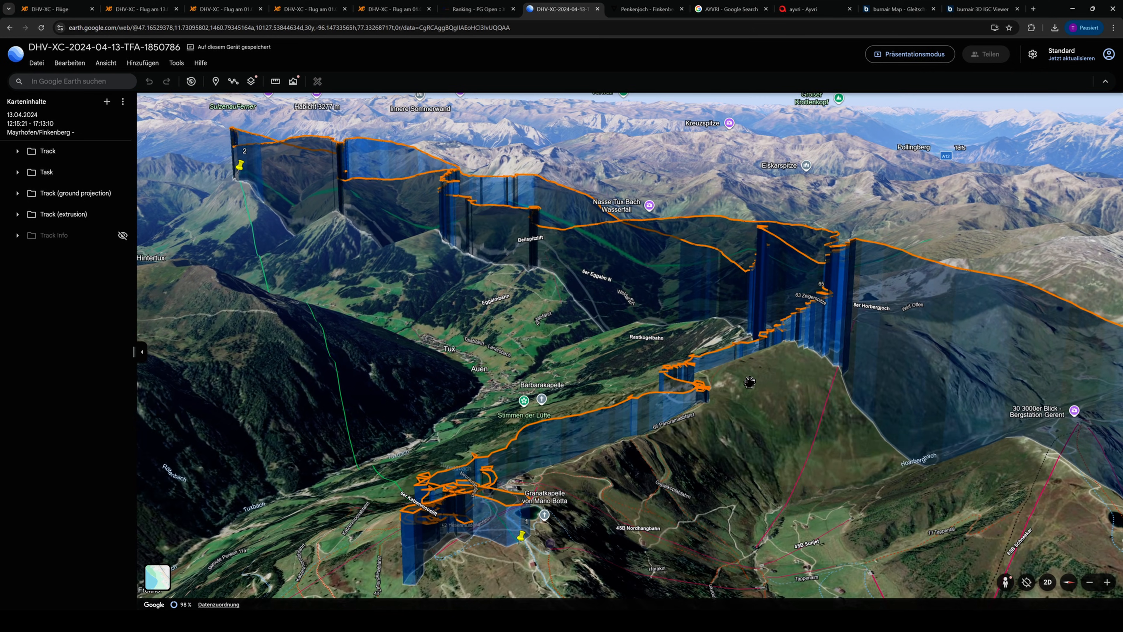
left_click_drag(750, 382, 839, 265)
left_click_drag(687, 405, 683, 411)
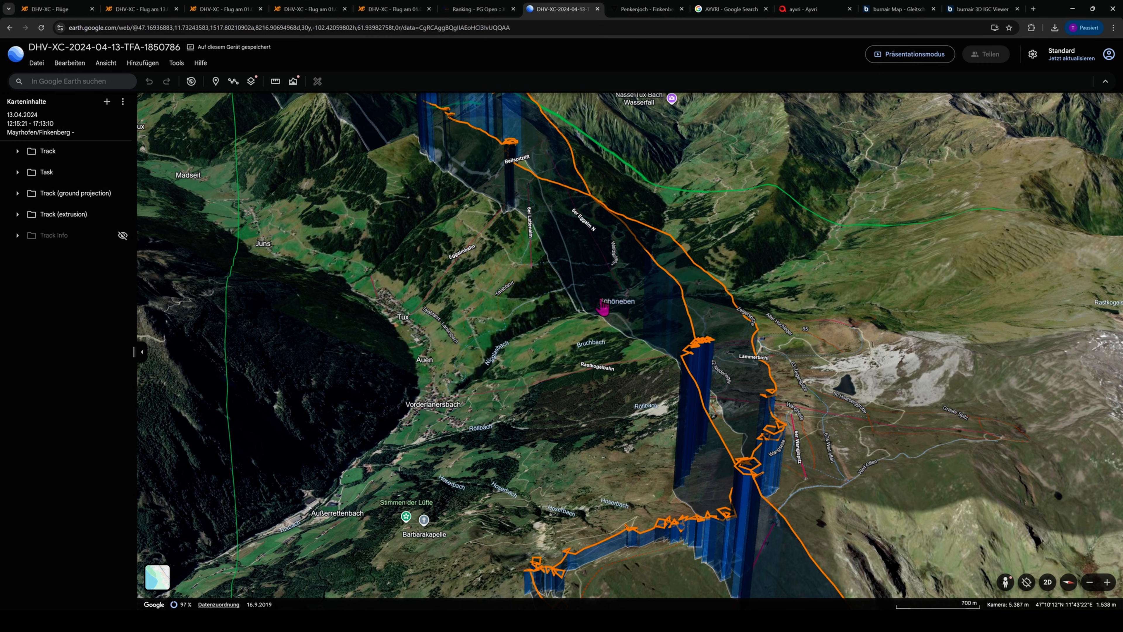
left_click_drag(603, 307, 781, 515)
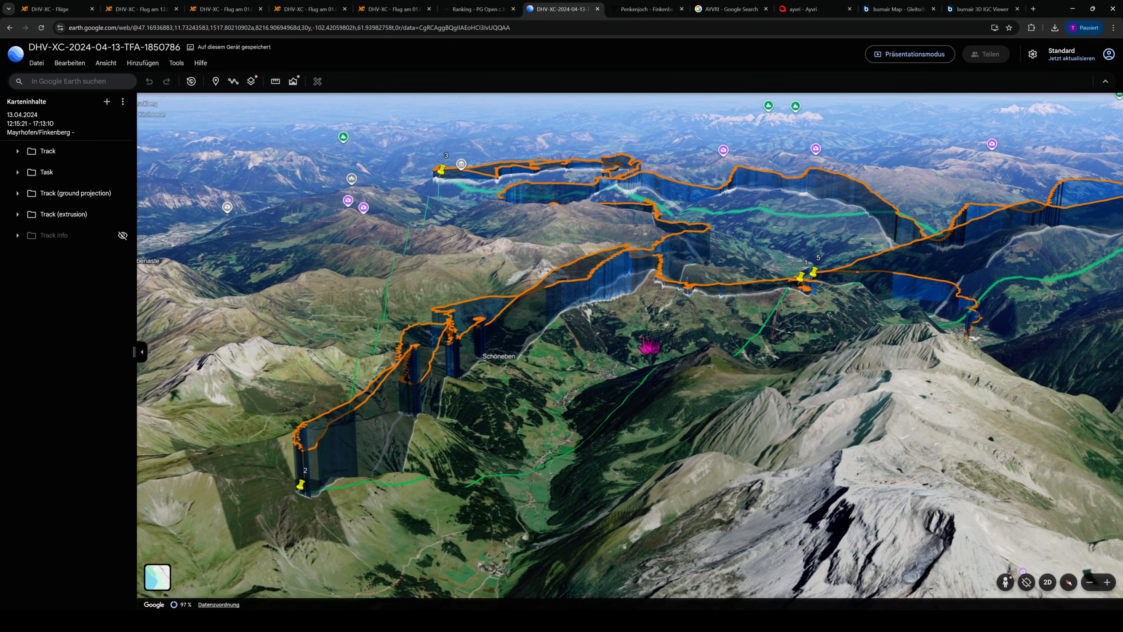
left_click_drag(649, 346, 639, 352)
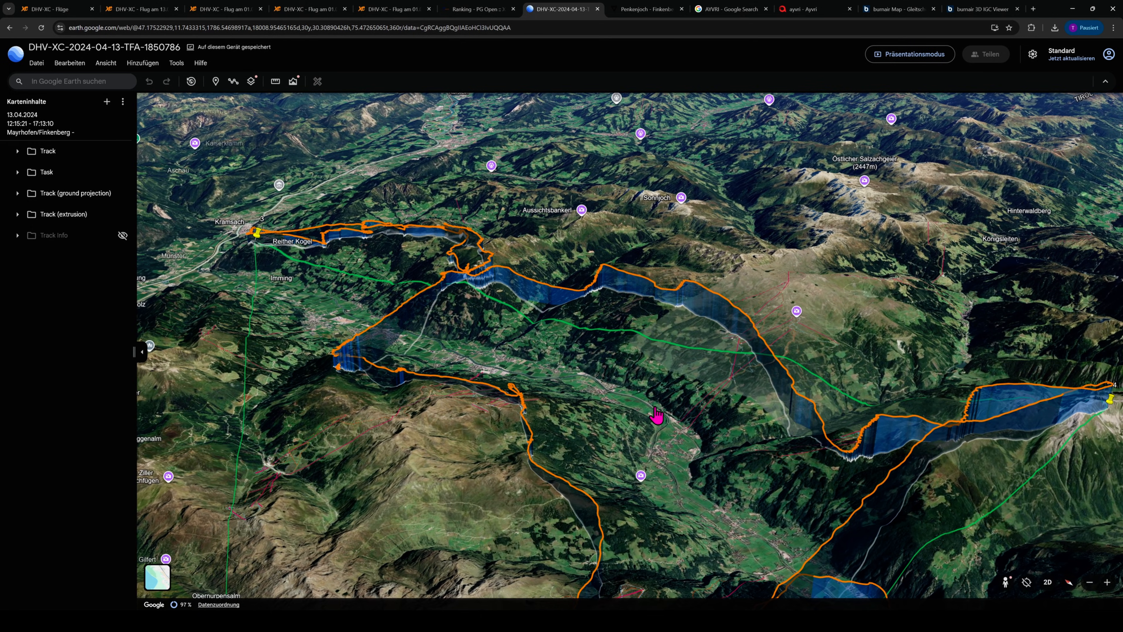
Examine the whole Zillertal route in 3D, including turnpoints 3 and 4 and the valley crossing near Kaltenbach.
left_click_drag(656, 416, 642, 410)
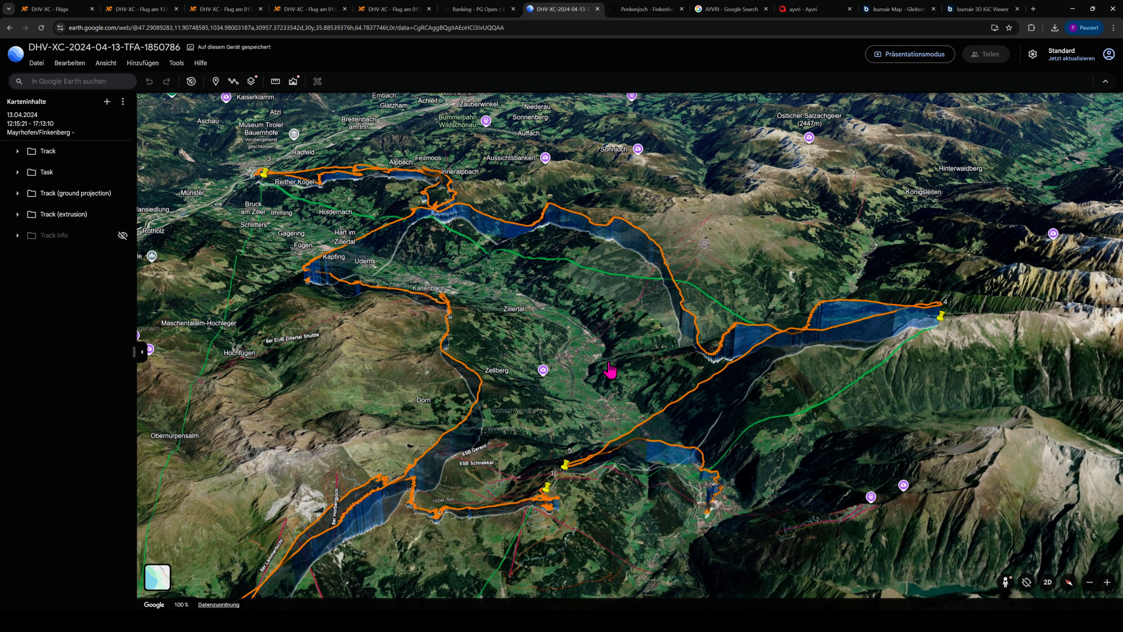
left_click_drag(610, 370, 597, 379)
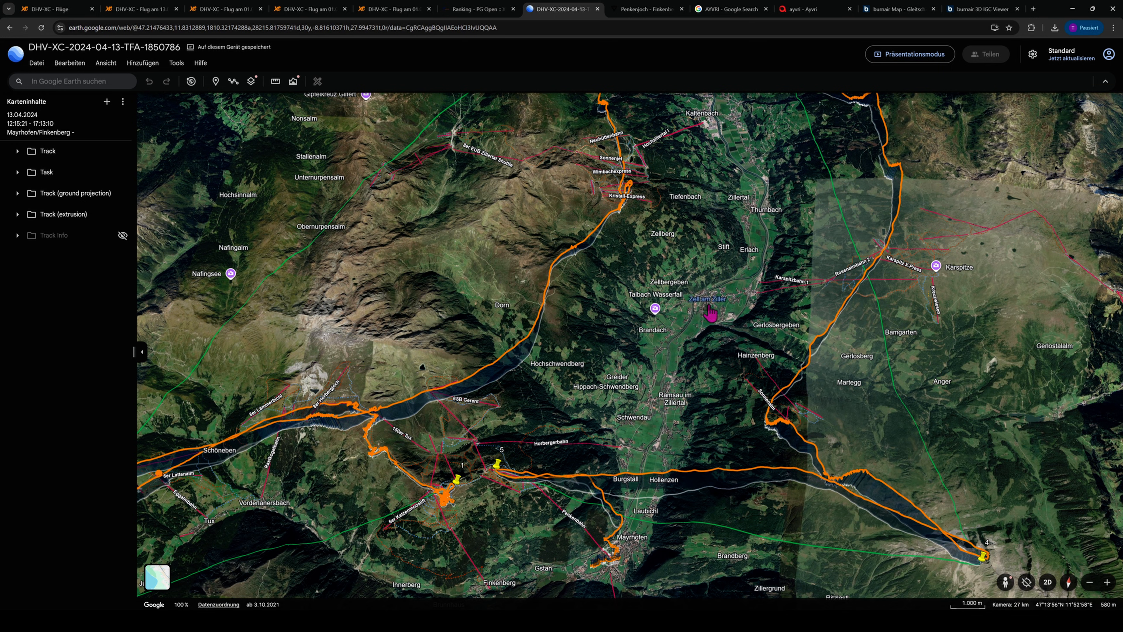
scroll(631, 359, "down", 3)
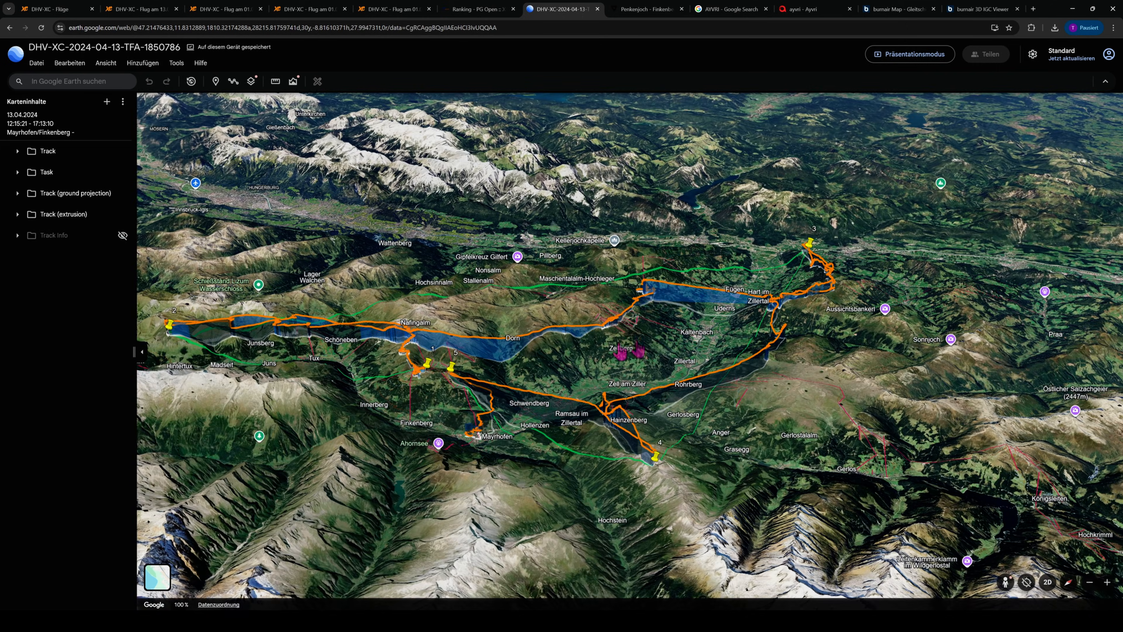
scroll(725, 334, "up", 5)
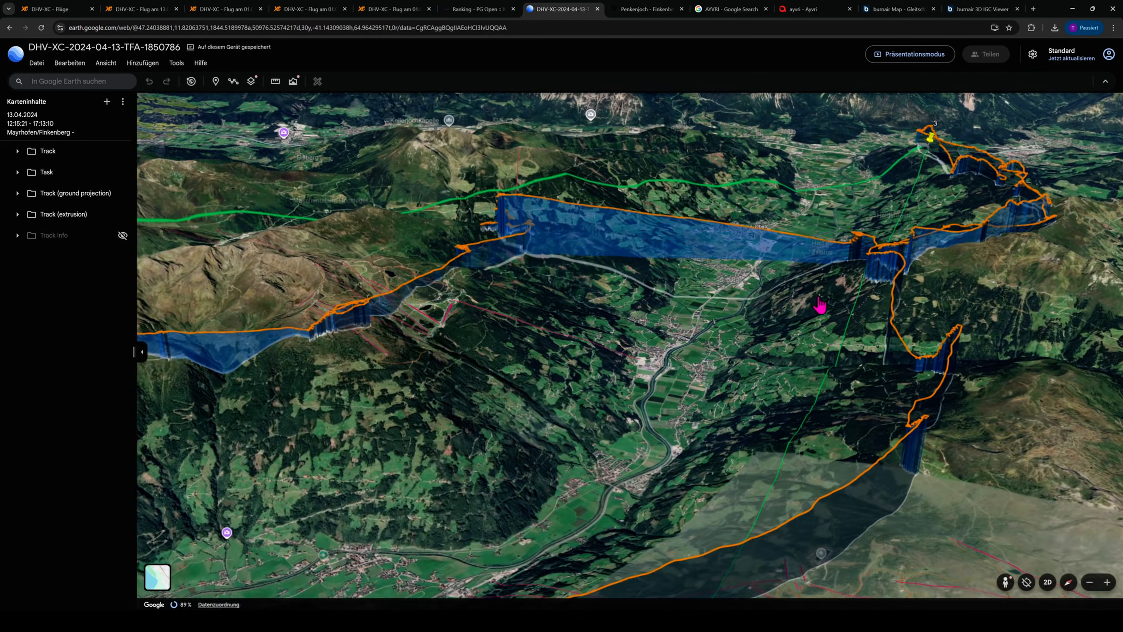
mouse_move(934, 226)
left_mouse_down()
mouse_move(771, 301)
mouse_move(668, 441)
mouse_move(597, 361)
mouse_move(469, 416)
mouse_move(337, 413)
left_mouse_up()
left_click_drag(825, 372, 685, 436)
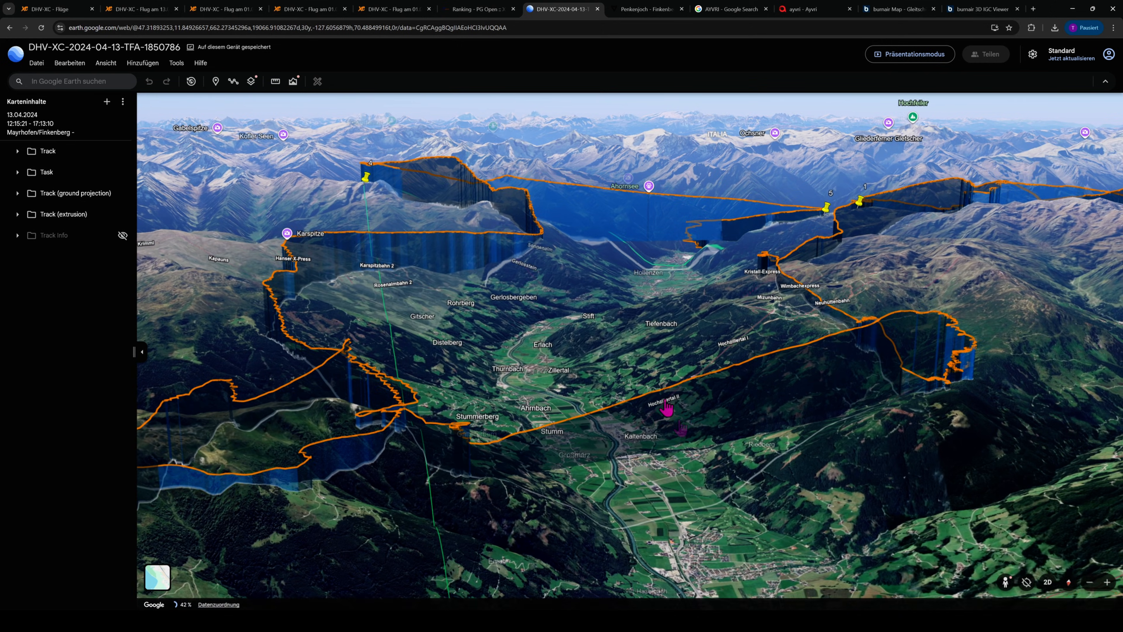
Switch to XContest and open the worldwide flights search.
key("ctrl+1")
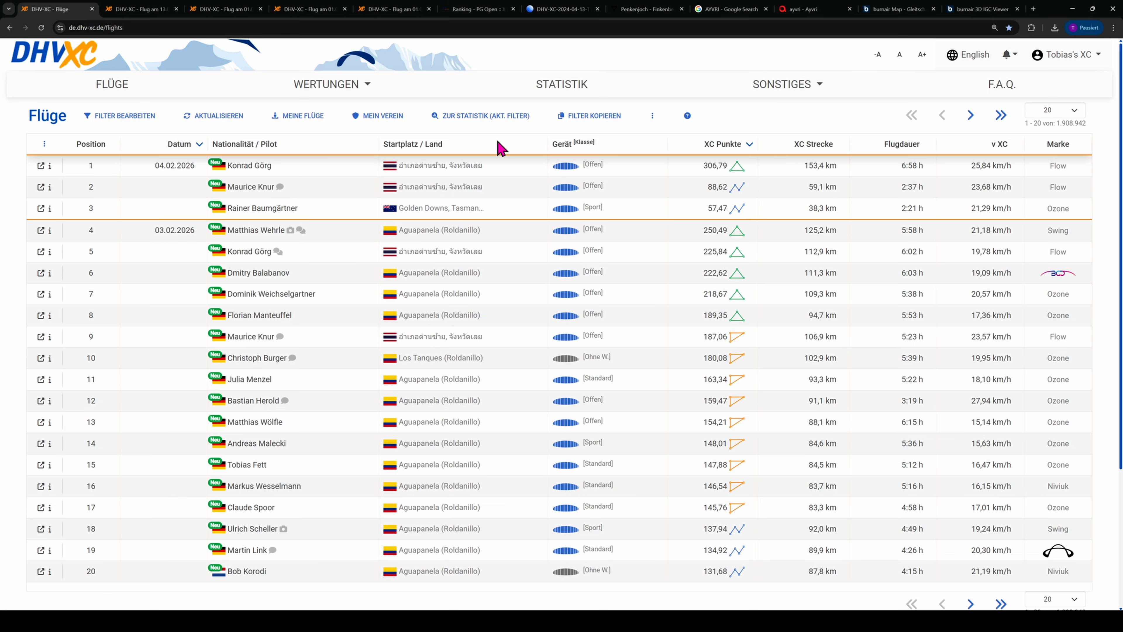
left_click(475, 12)
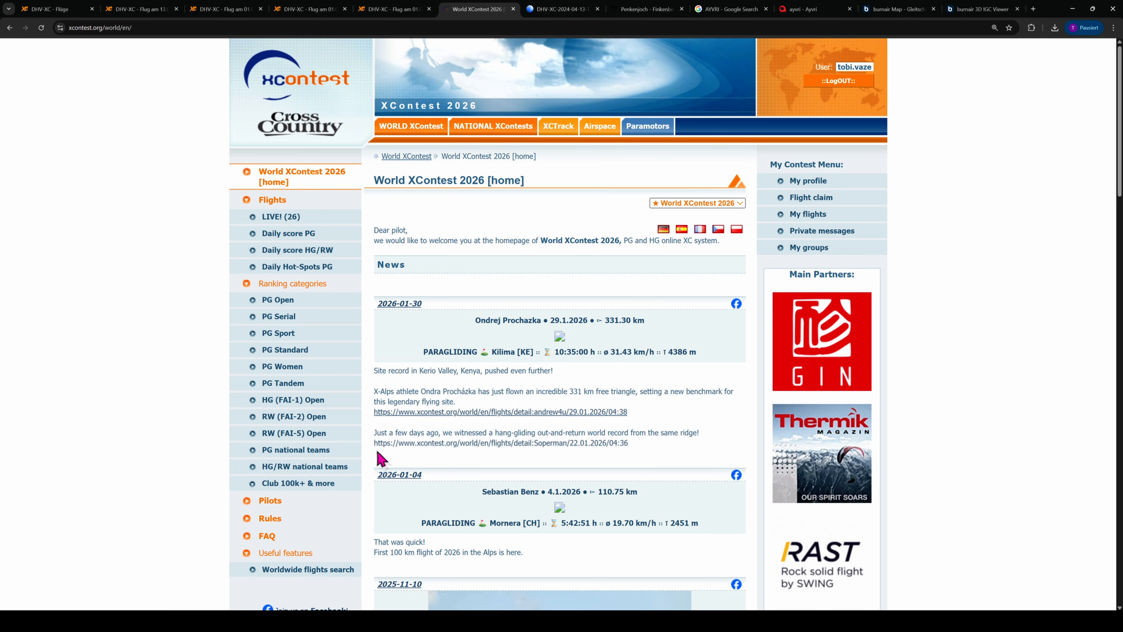
left_click(329, 570)
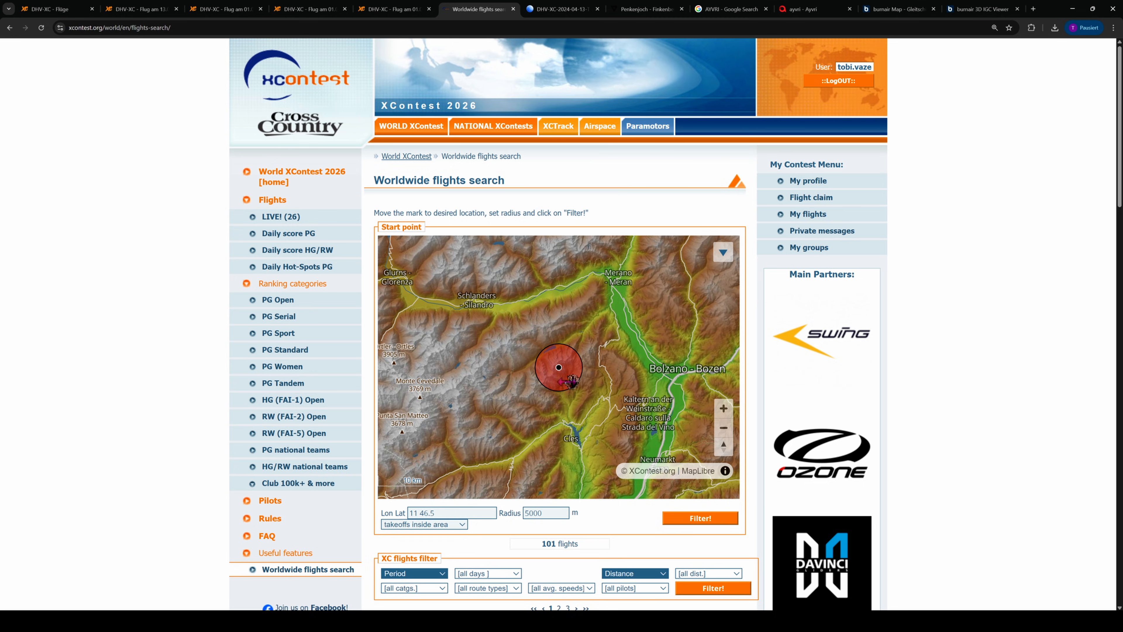
Move the search's start point from South Tyrol to just north of München, with a radius of 8393 m.
mouse_move(559, 372)
left_mouse_down()
mouse_move(534, 346)
mouse_move(602, 376)
mouse_move(569, 361)
mouse_move(622, 365)
left_mouse_up()
scroll(593, 397, "down", 5)
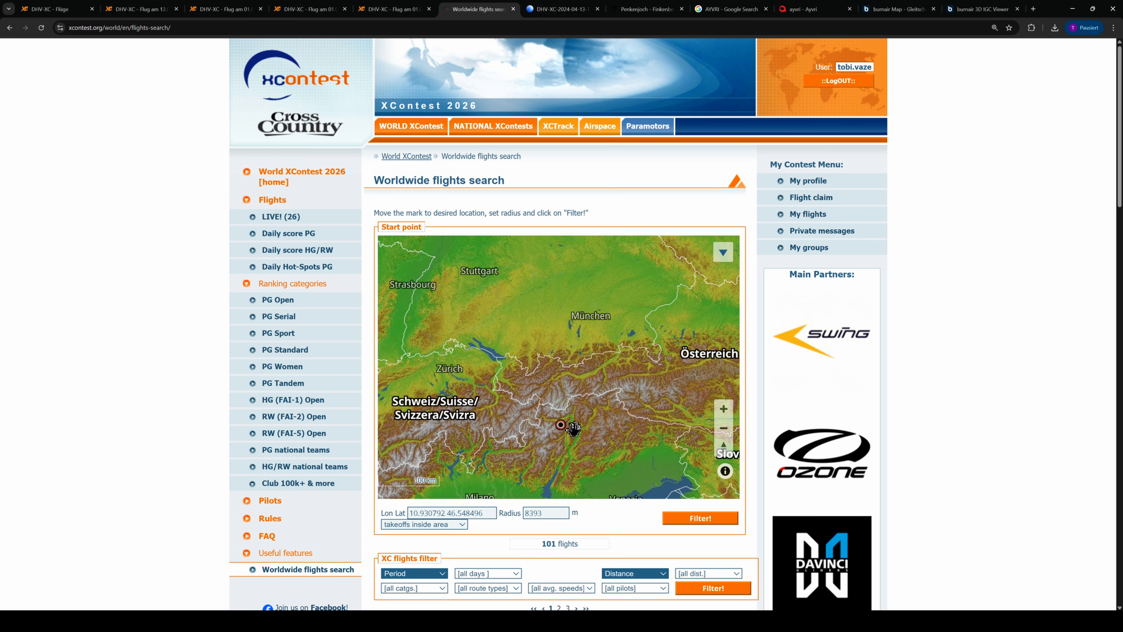
left_click_drag(561, 429, 593, 320)
left_click_drag(624, 276, 604, 342)
scroll(604, 343, "up", 2)
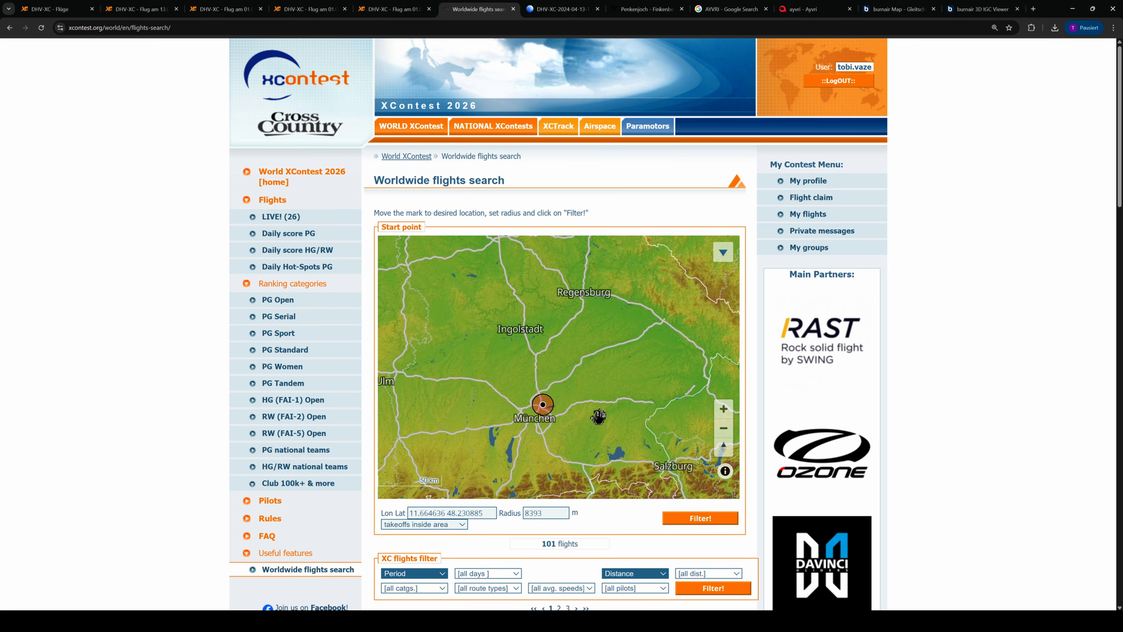
Place the start point near Irfersdorf and Oberemmendorf, at 11.438531 48.993476, so the search circle surrounds the launch area.
scroll(597, 354, "up", 1)
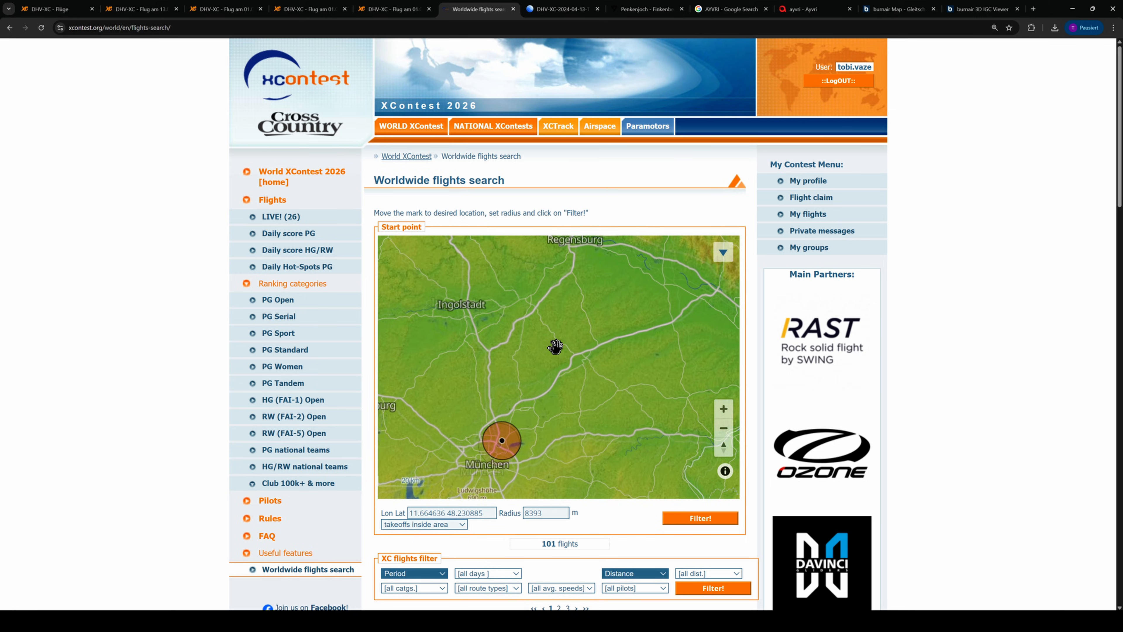
scroll(564, 374, "up", 1)
left_click_drag(592, 316, 617, 418)
scroll(591, 327, "down", 1)
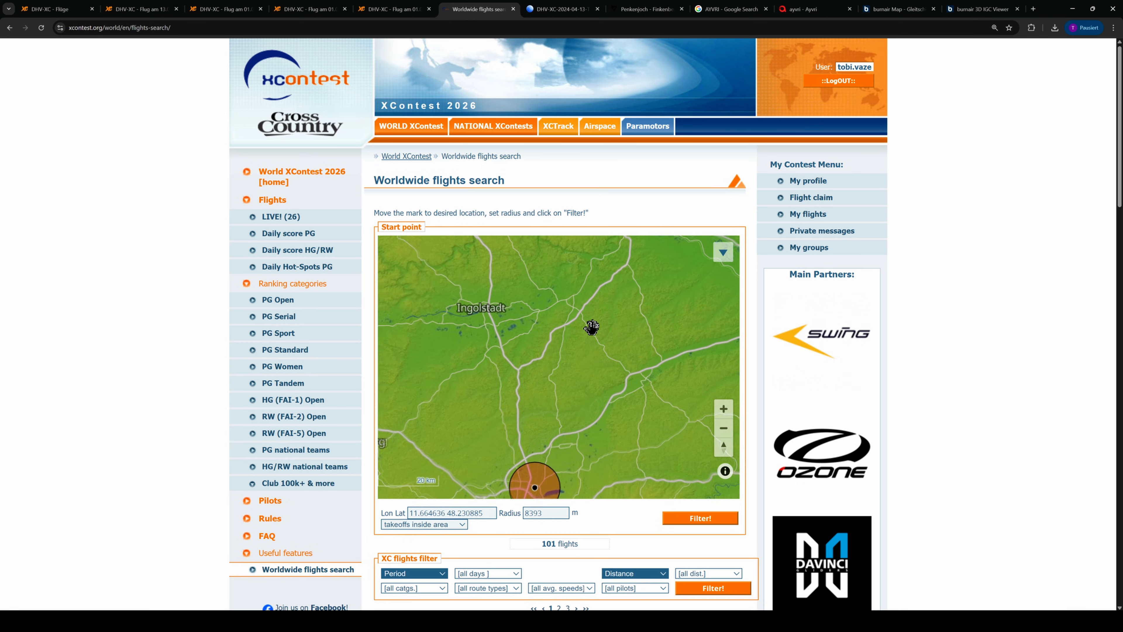
left_click_drag(536, 488, 549, 309)
mouse_move(599, 278)
left_mouse_down()
mouse_move(617, 397)
mouse_move(571, 406)
left_mouse_up()
scroll(607, 401, "up", 3)
mouse_move(510, 438)
left_mouse_down()
mouse_move(514, 376)
mouse_move(572, 351)
left_mouse_up()
scroll(615, 388, "up", 1)
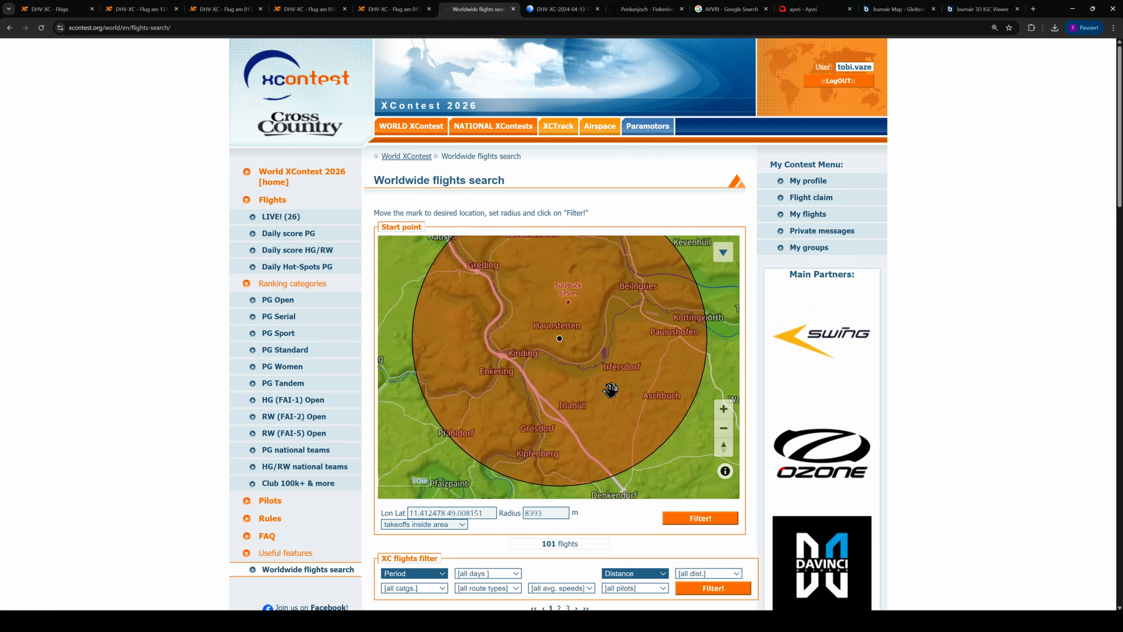
scroll(611, 390, "up", 2)
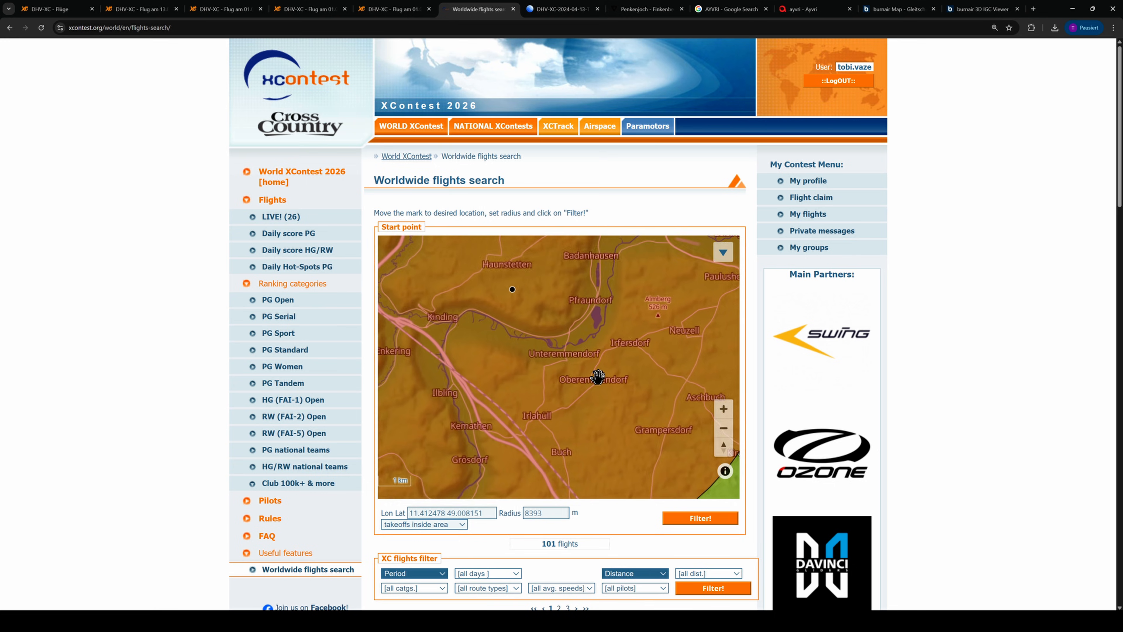
scroll(597, 377, "down", 2)
left_click_drag(594, 367, 588, 363)
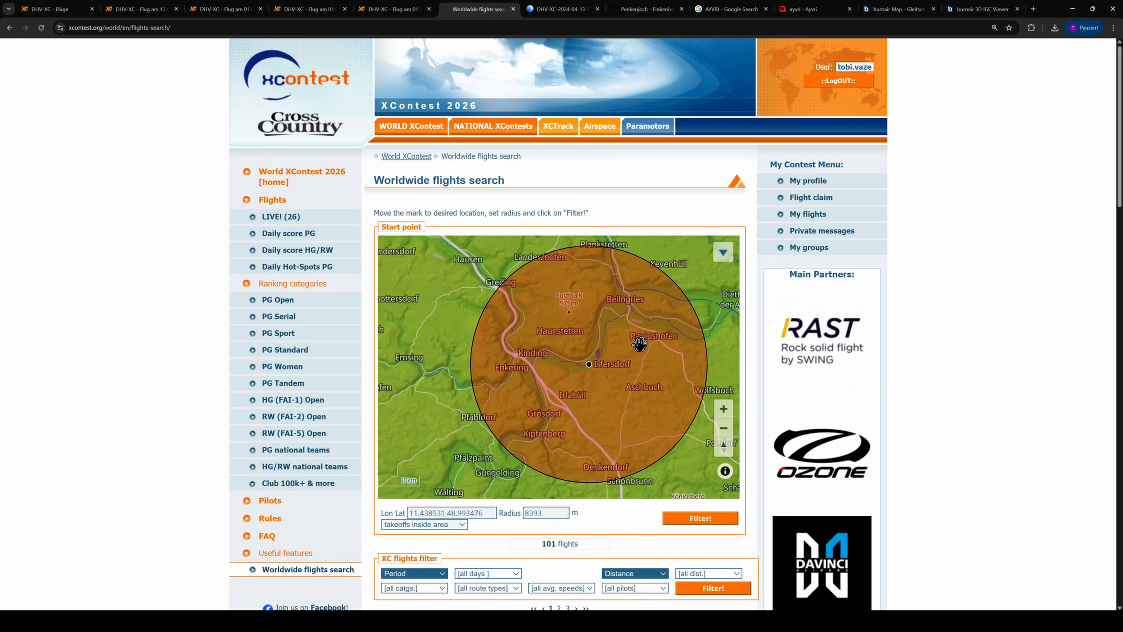
Filter the flights by category PG * and a distance of > 100 km.
scroll(613, 539, "down", 3)
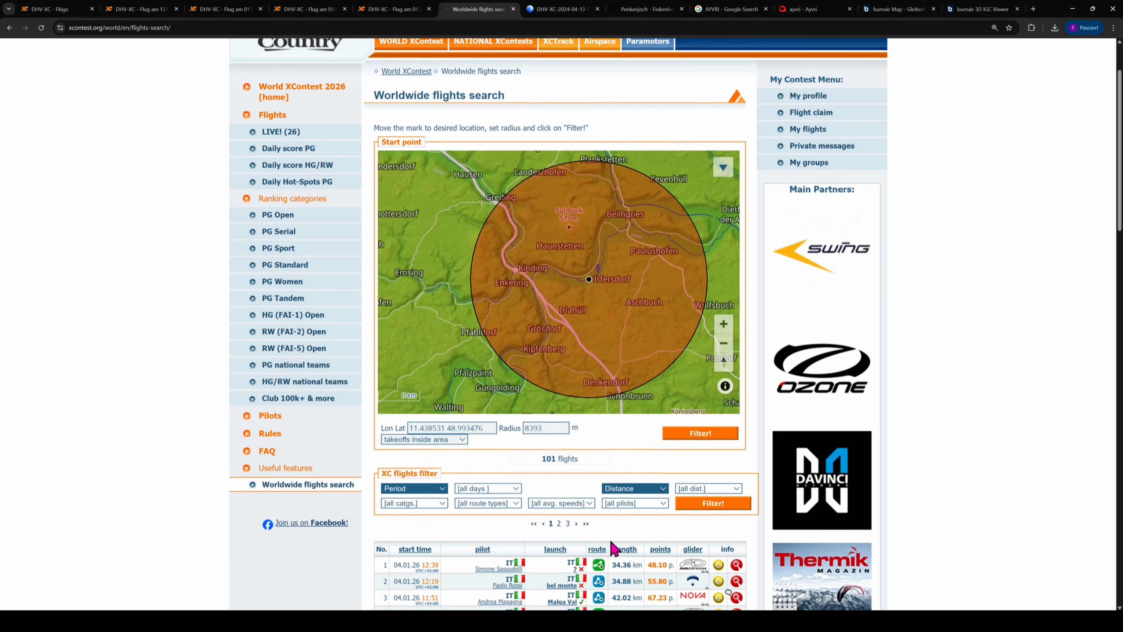
scroll(571, 500, "down", 1)
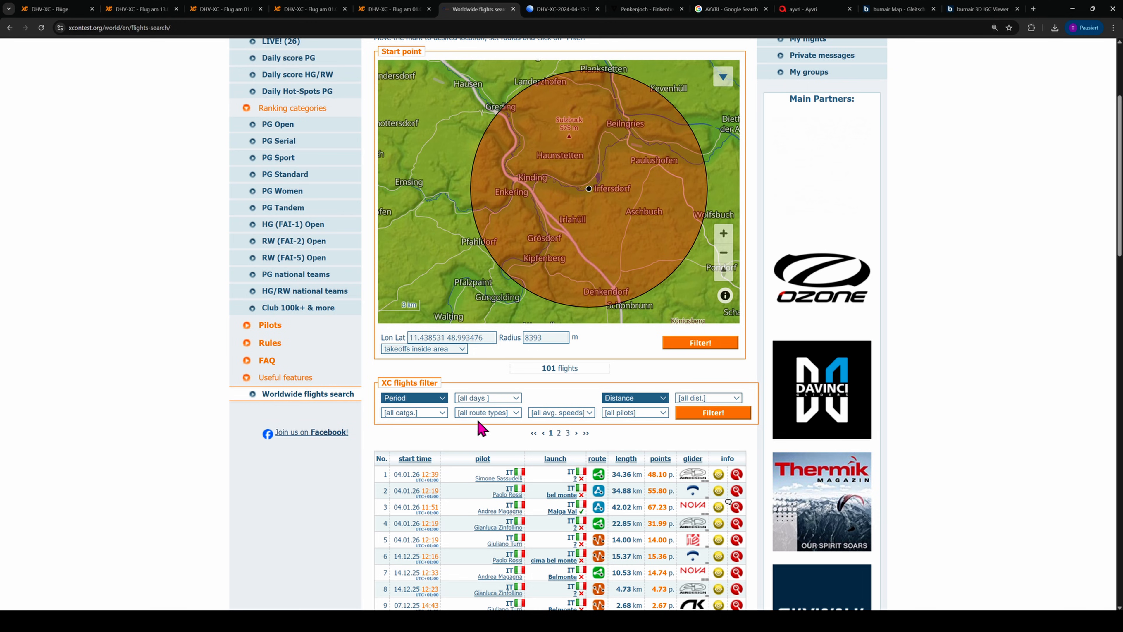
left_click(445, 416)
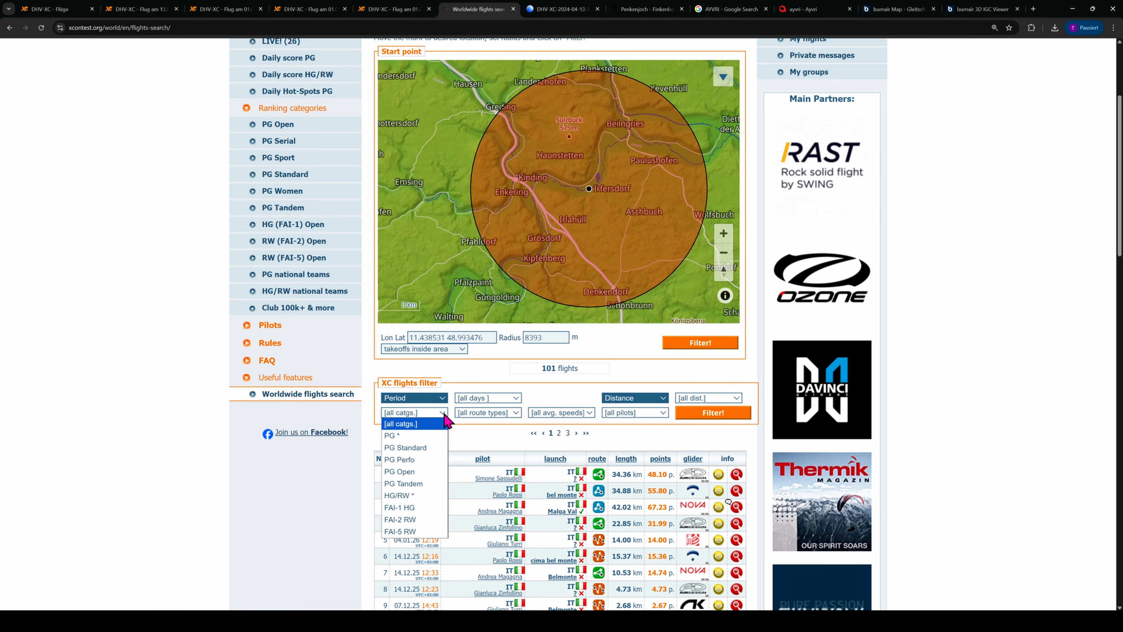
left_click(395, 436)
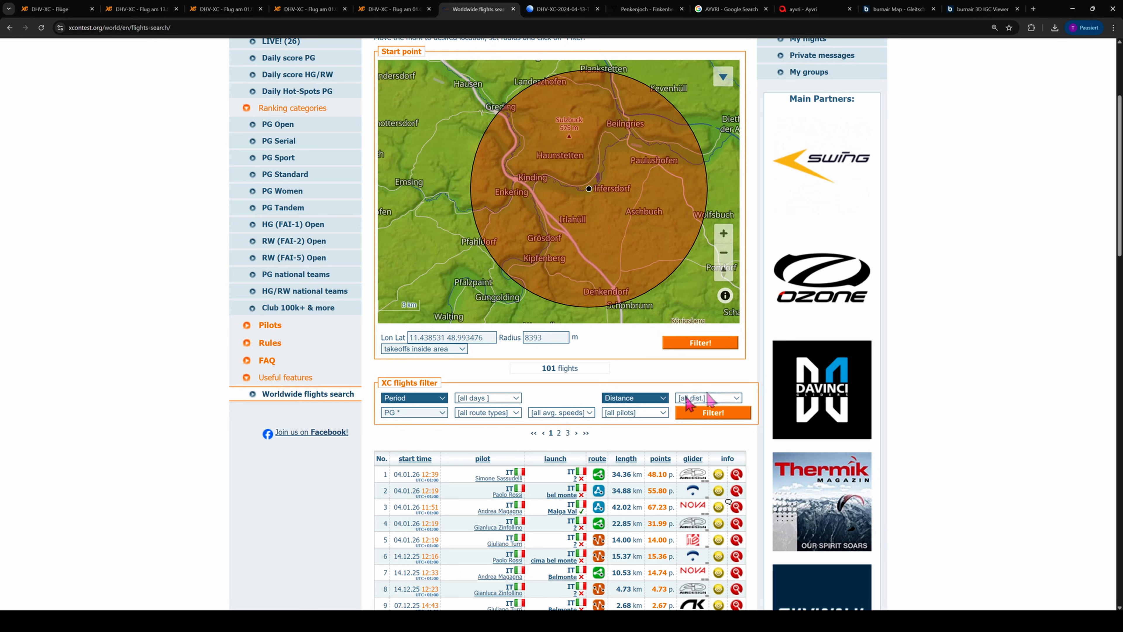
left_click(737, 398)
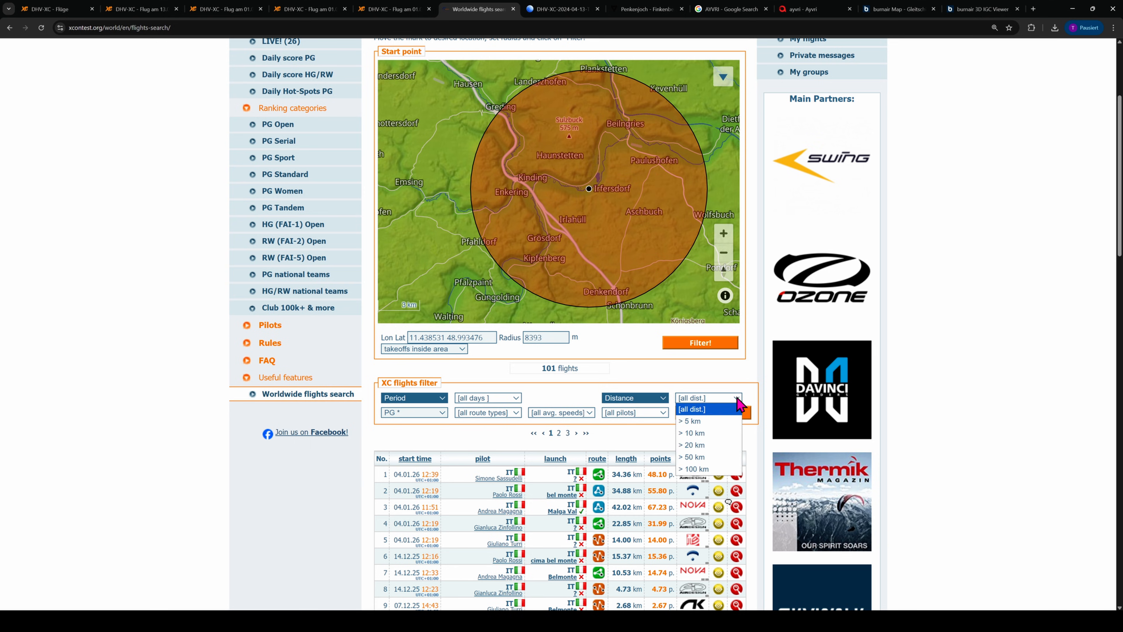
left_click(716, 468)
left_click(727, 416)
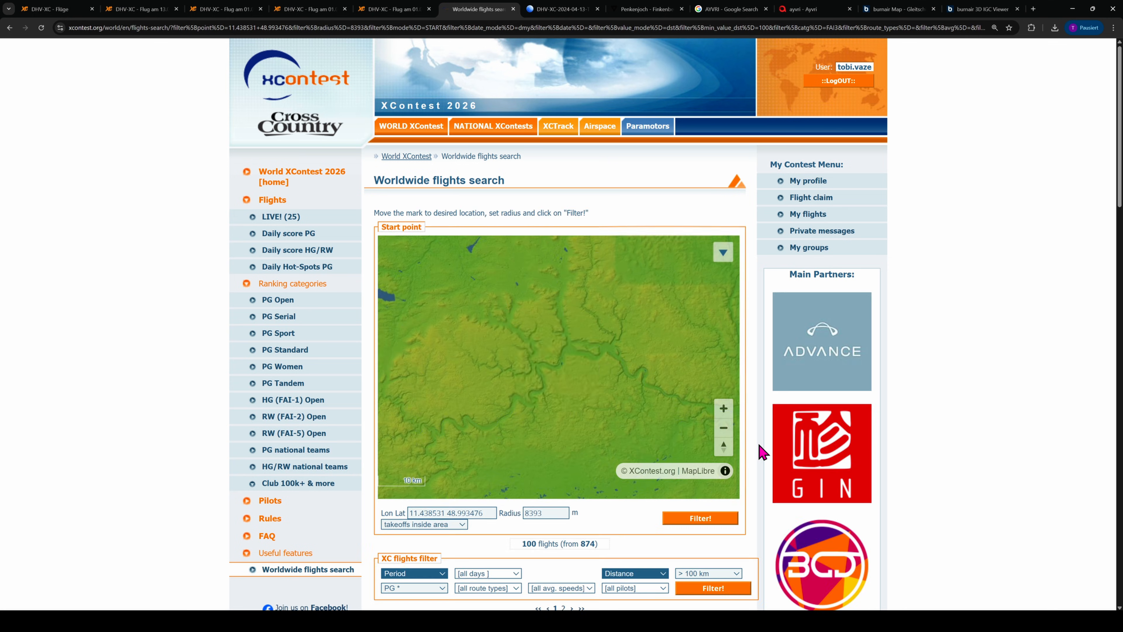
Open the details of the 244.66 km flight from Oberemmendorf dated 15.07.22 in the filtered list.
scroll(762, 452, "down", 6)
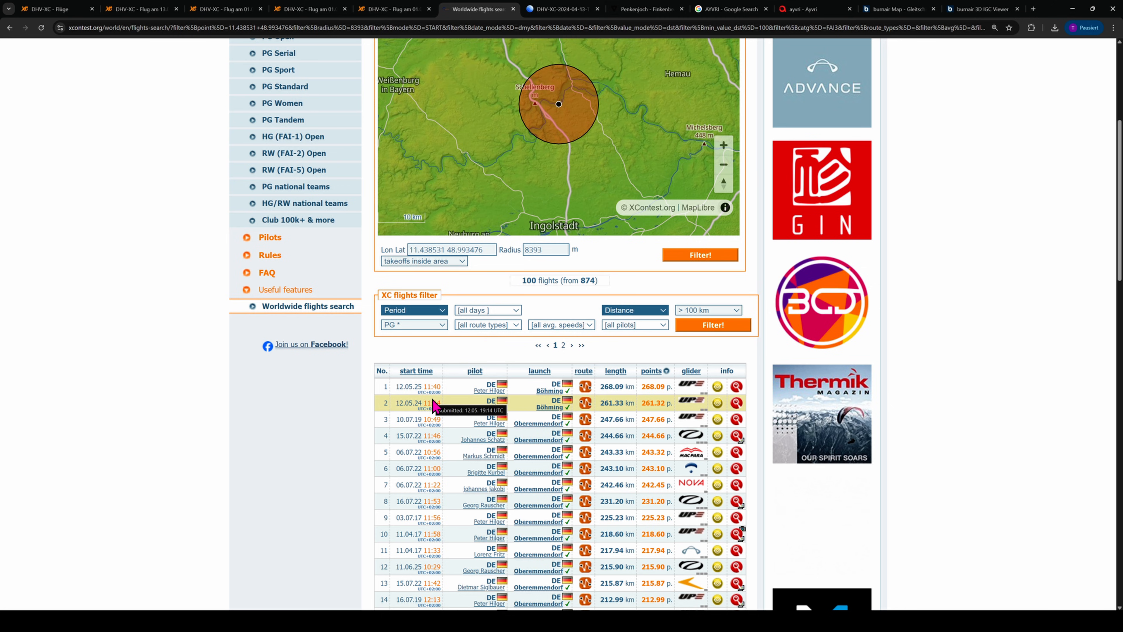
scroll(432, 402, "down", 1)
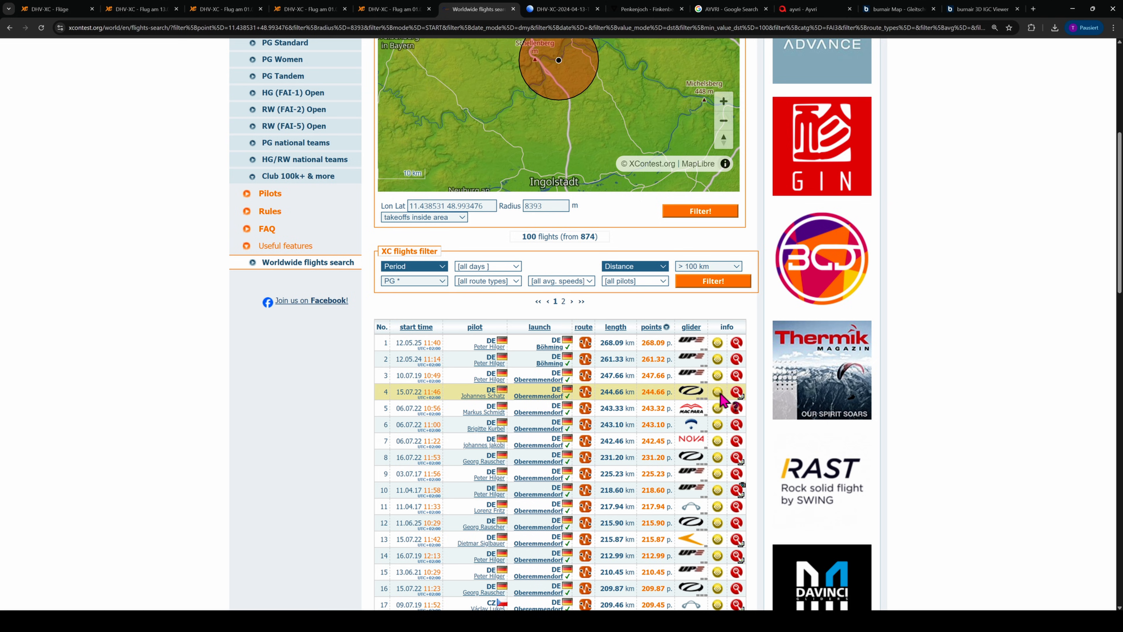
left_click(736, 396)
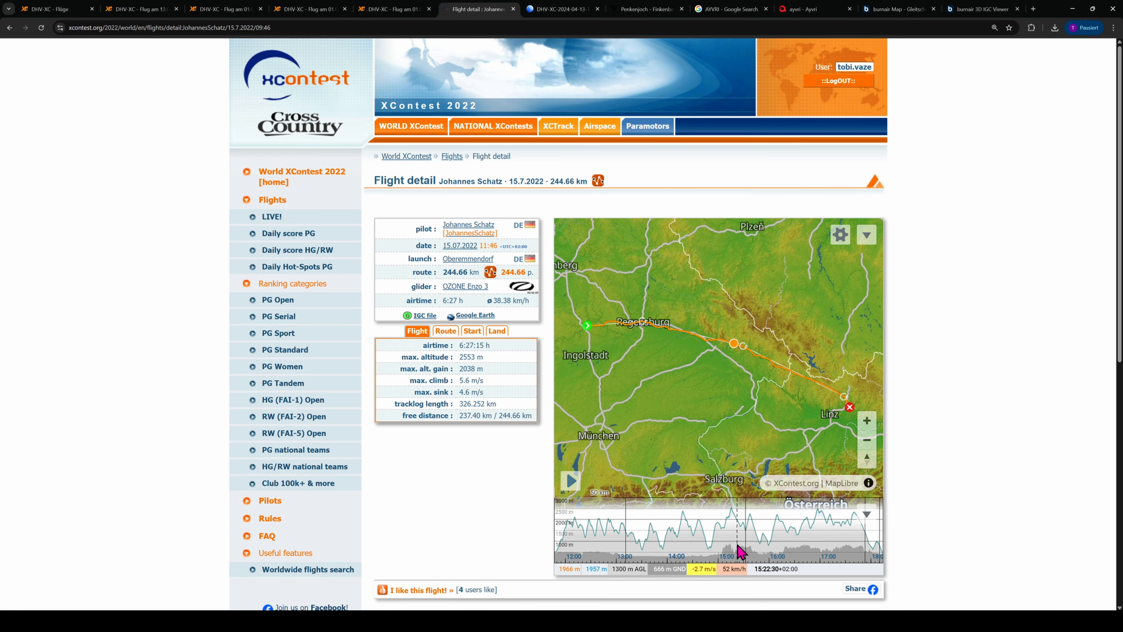
Play back the flight on the map at 100× speed, with the area east of Regensburg in view.
left_click(571, 480)
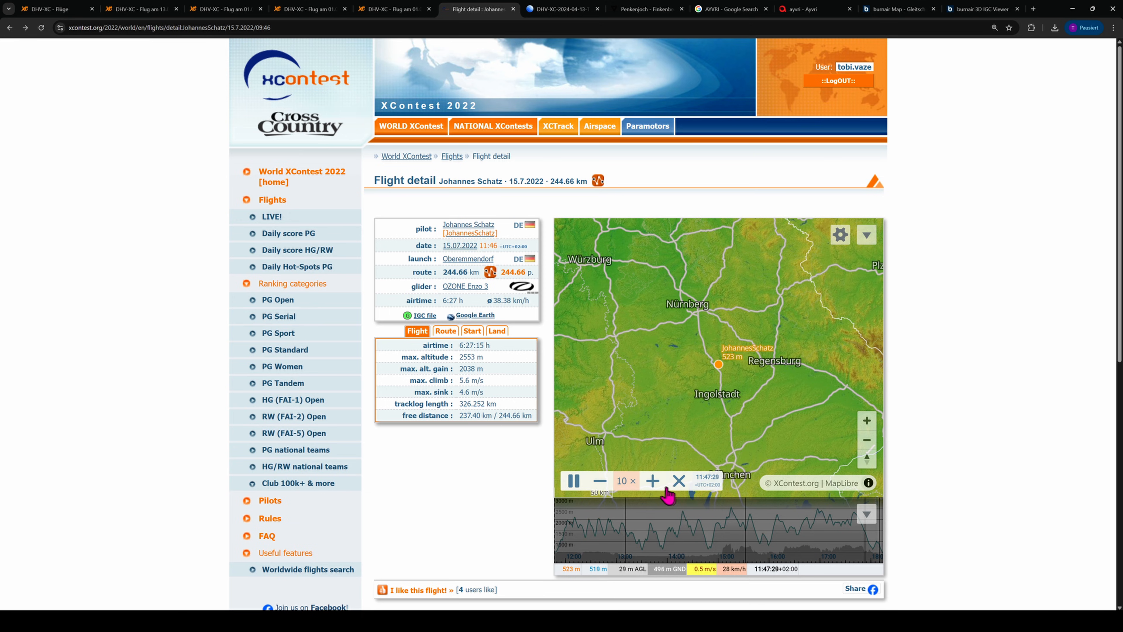
left_click(653, 482)
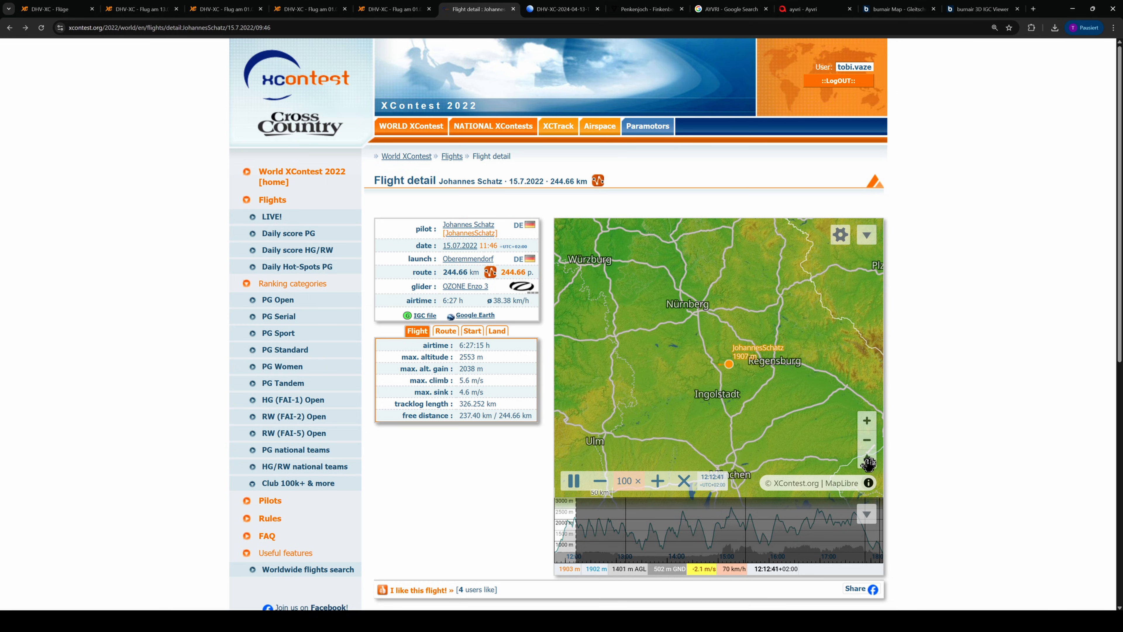
left_click_drag(844, 445, 792, 417)
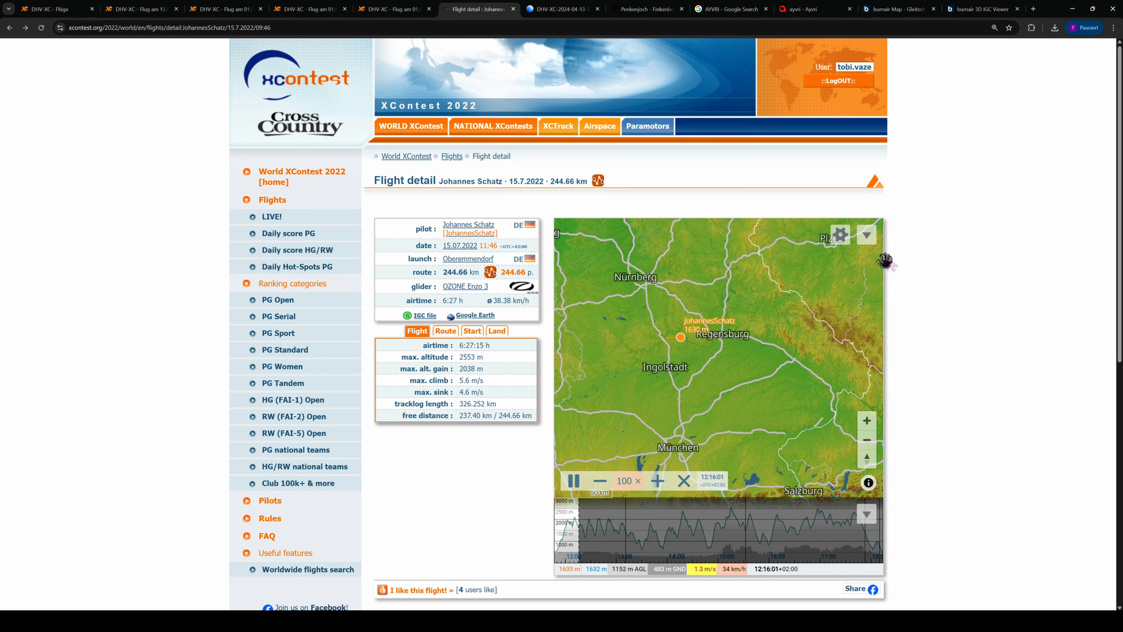
Turn on the sat map and airspace layers and inspect the airspaces around the flight near Regensburg.
left_click(866, 237)
left_click(788, 278)
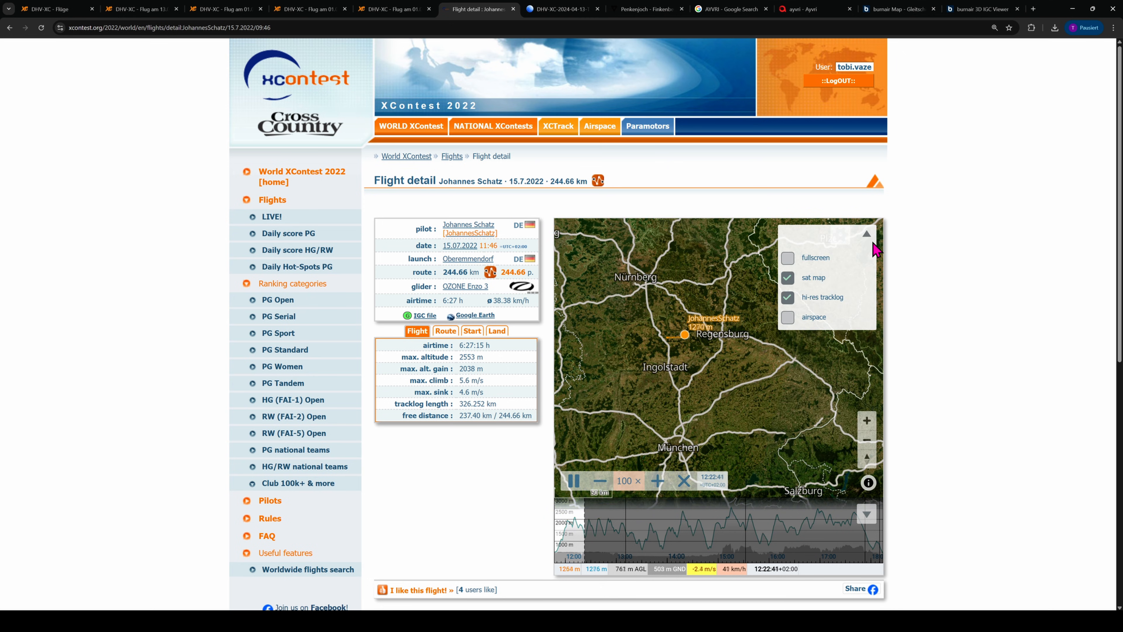
left_click(789, 318)
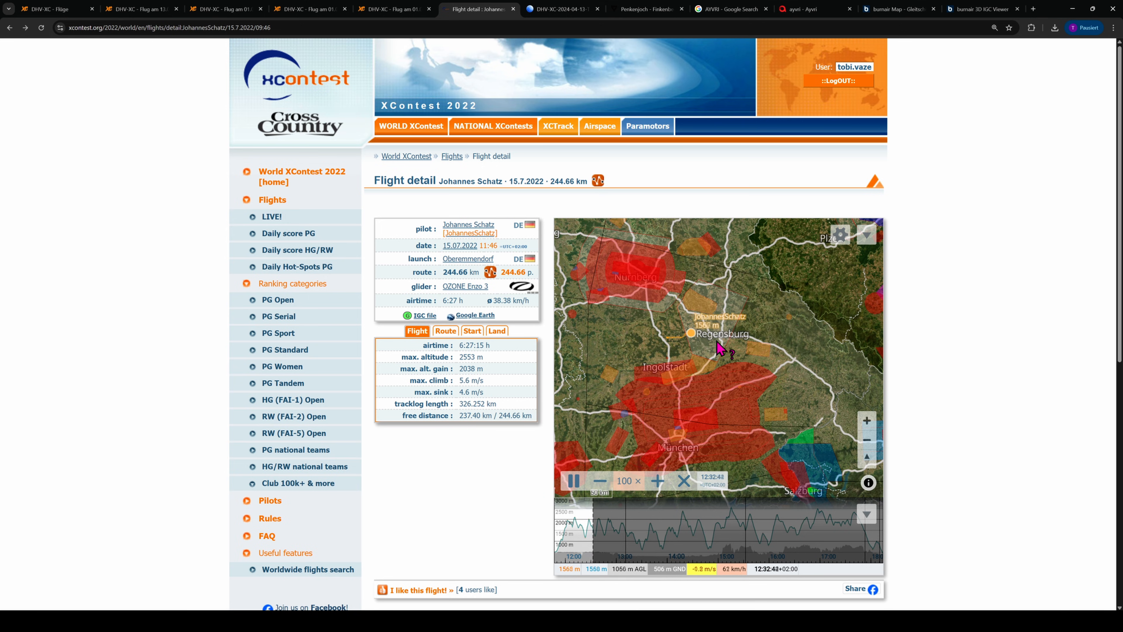
scroll(717, 343, "up", 2)
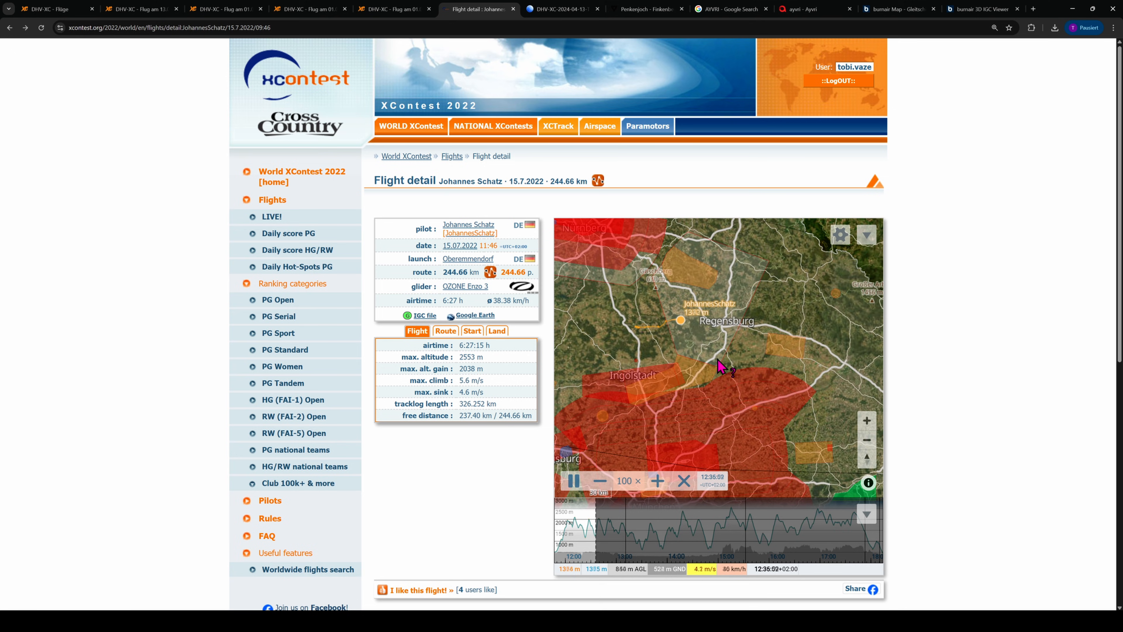
left_click_drag(727, 420, 712, 386)
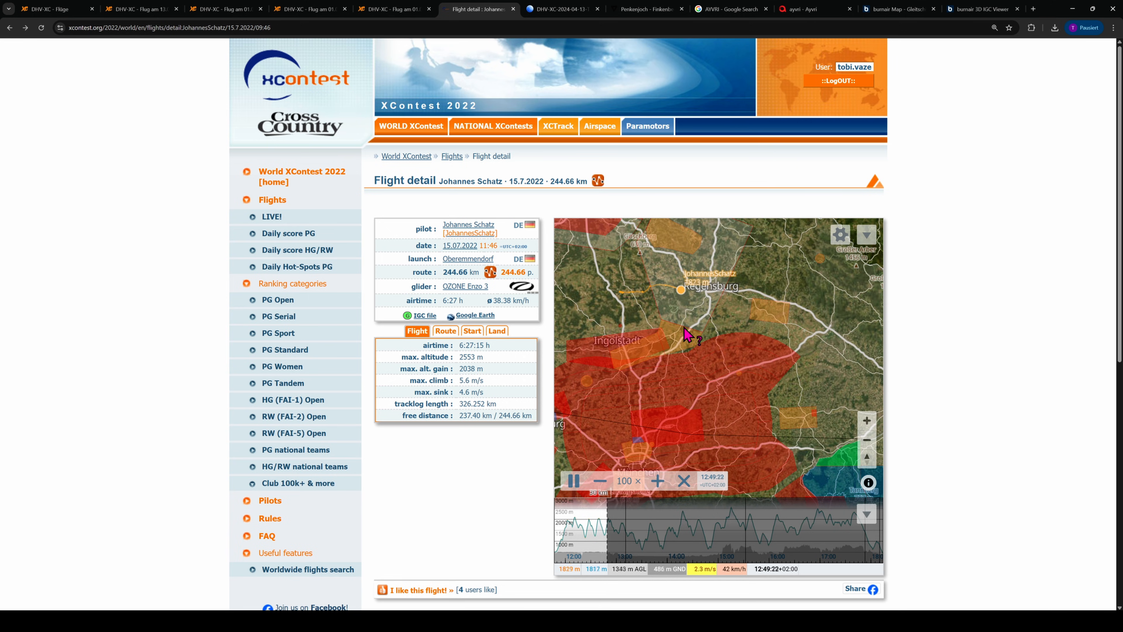
Turn off the airspace layer on the flight map and pause the flight playback.
left_click_drag(708, 336, 732, 368)
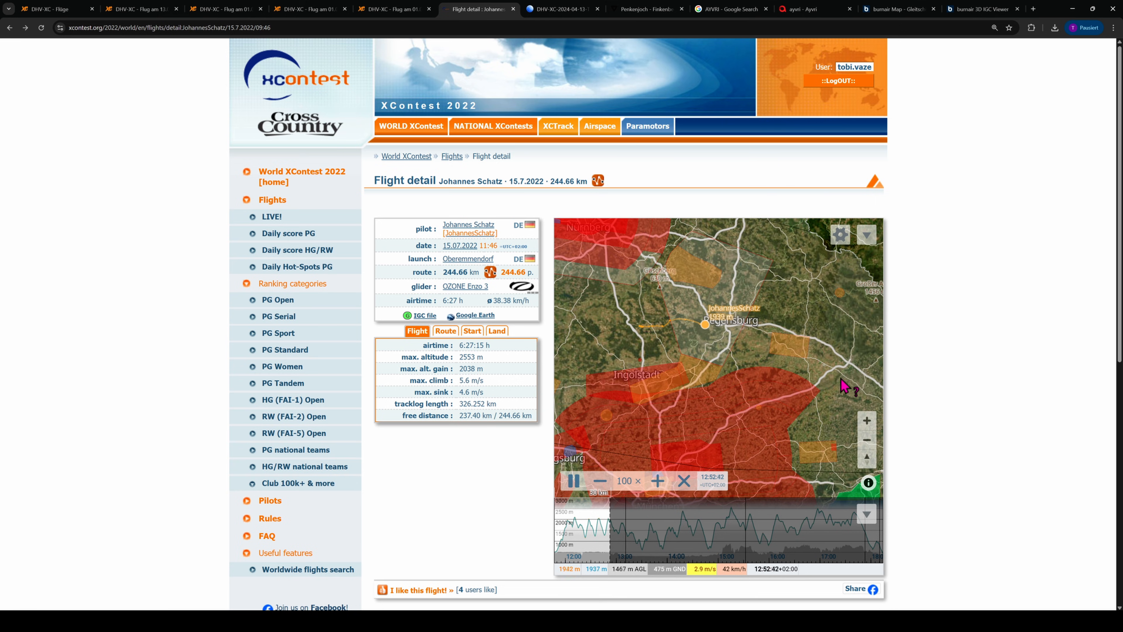
left_click(867, 235)
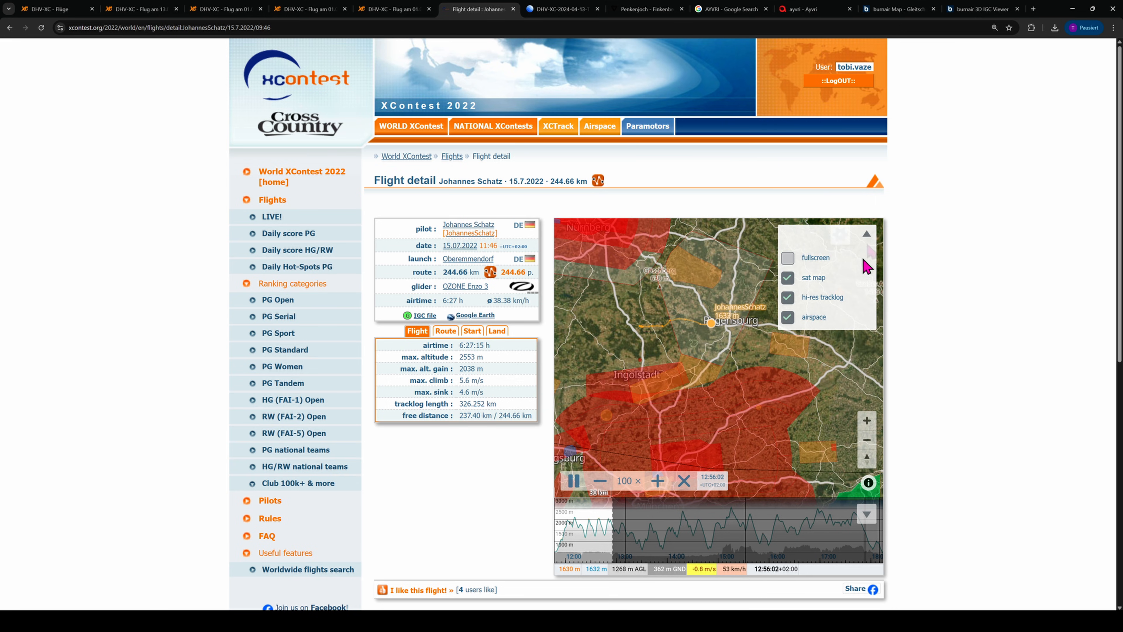
left_click(788, 317)
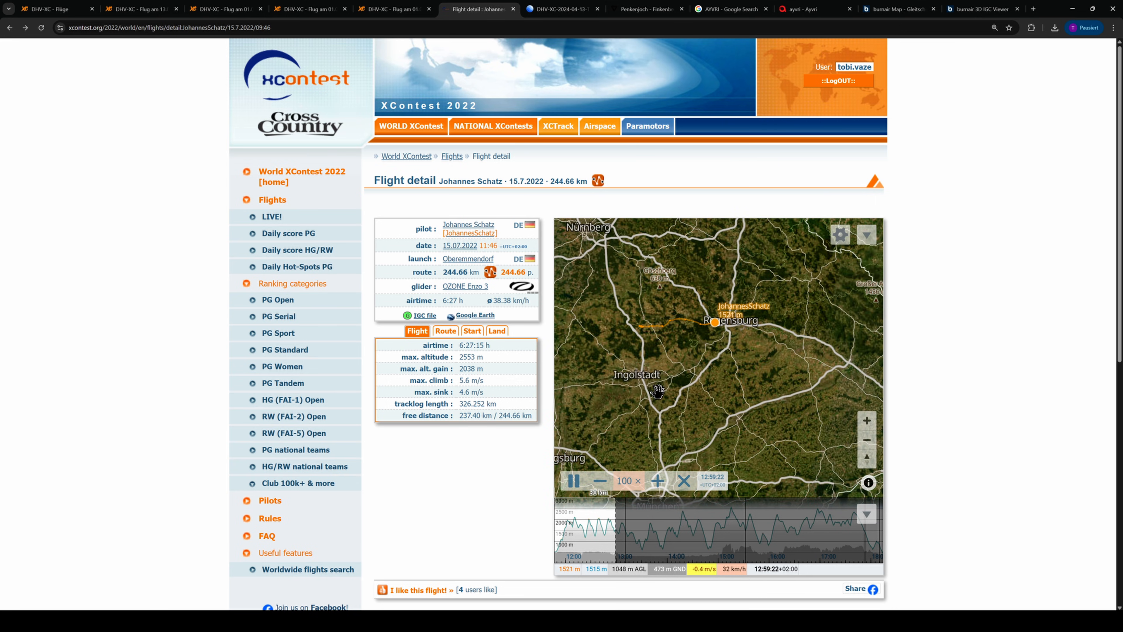
scroll(933, 414, "down", 1)
scroll(933, 414, "up", 1)
left_click(575, 481)
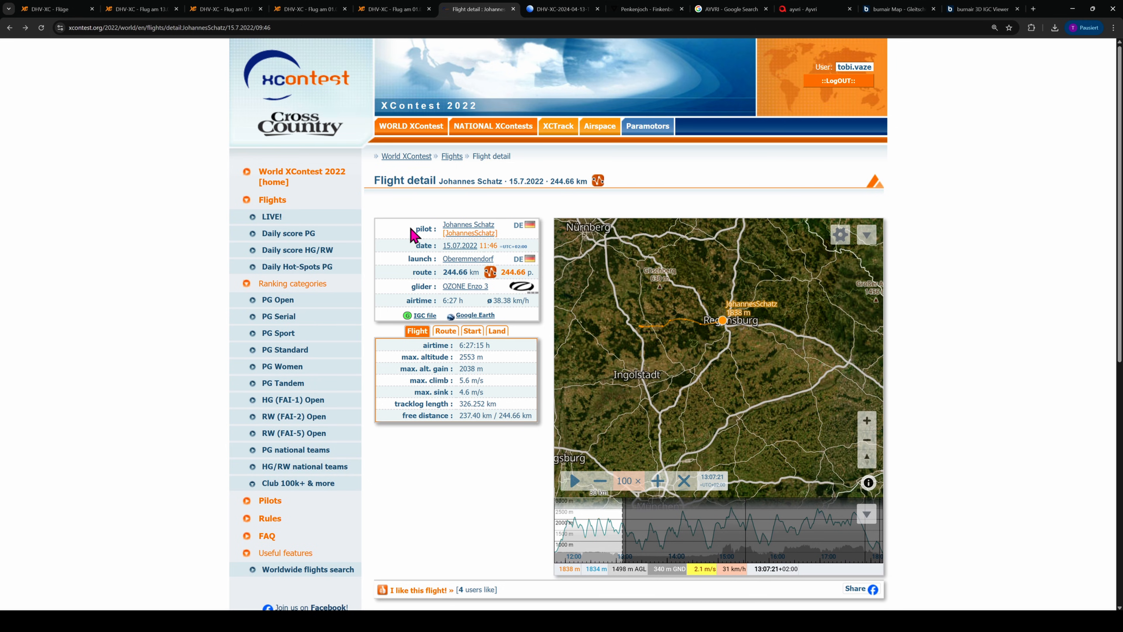
Download the flight's Google Earth file and open 1657906553.33_62d1a5794fa69.igc.kmz as a local KML file in Google Earth.
left_click(476, 322)
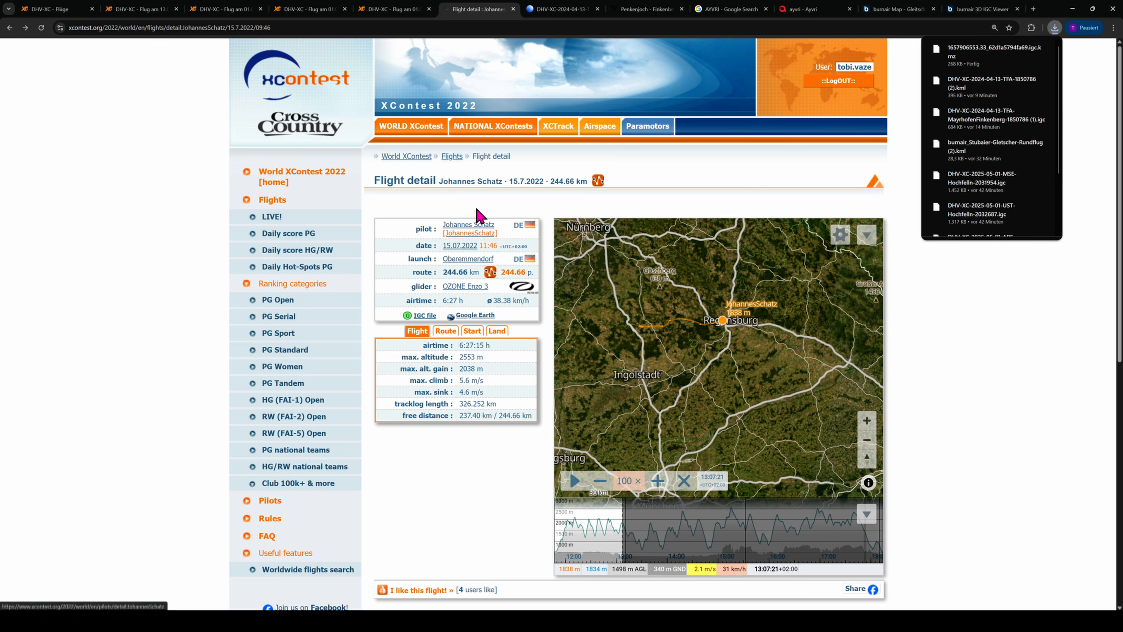
left_click(563, 10)
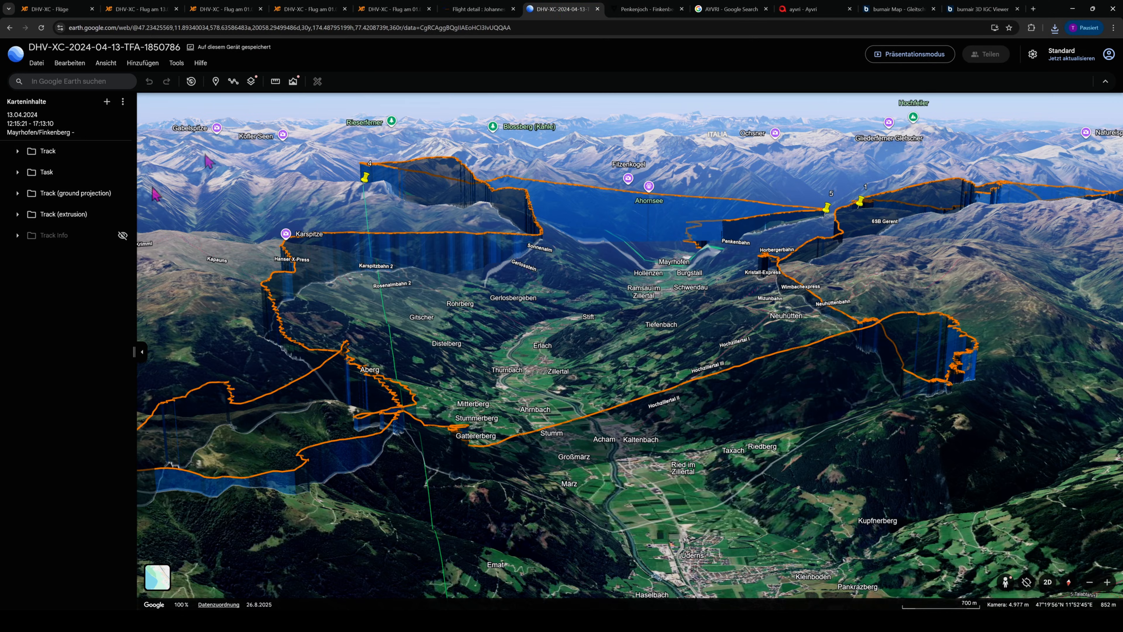
left_click(17, 56)
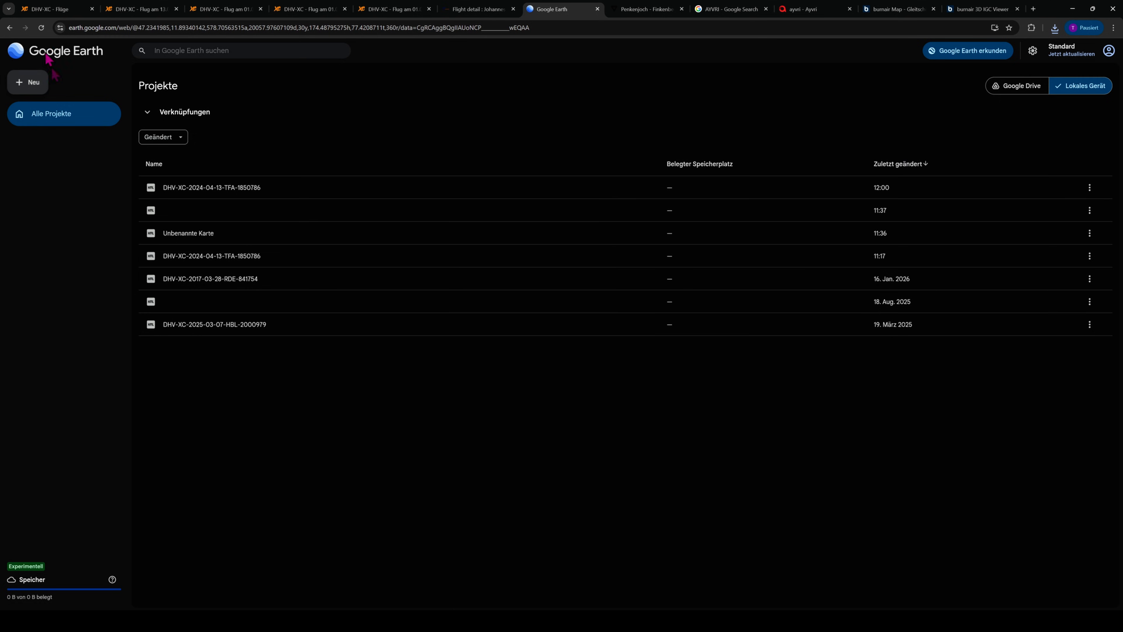
left_click(32, 89)
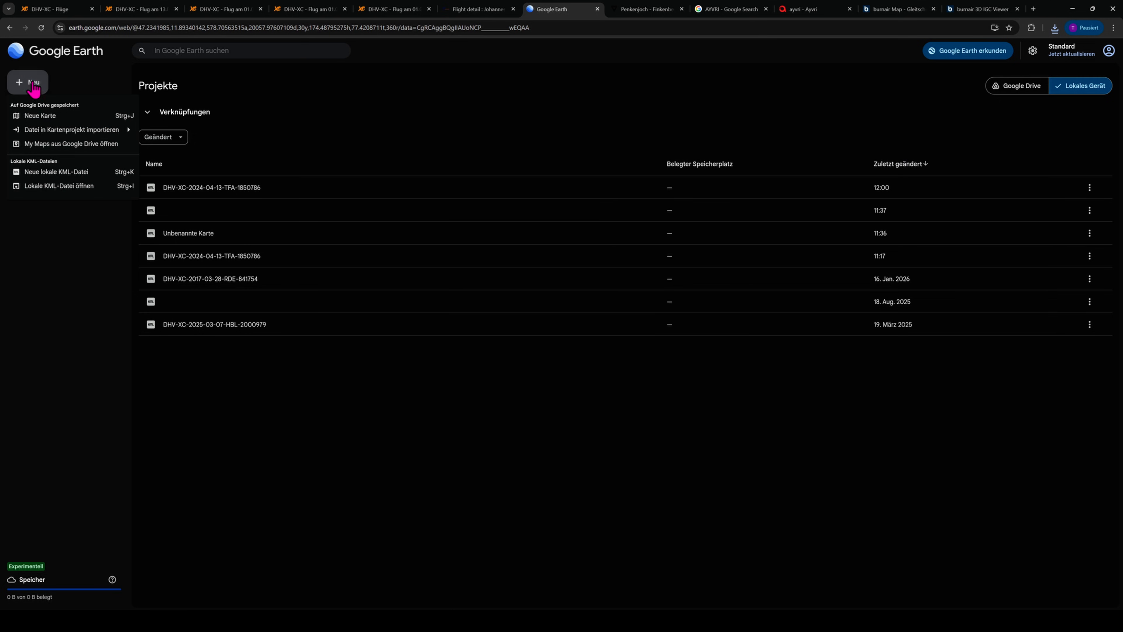
left_click(76, 186)
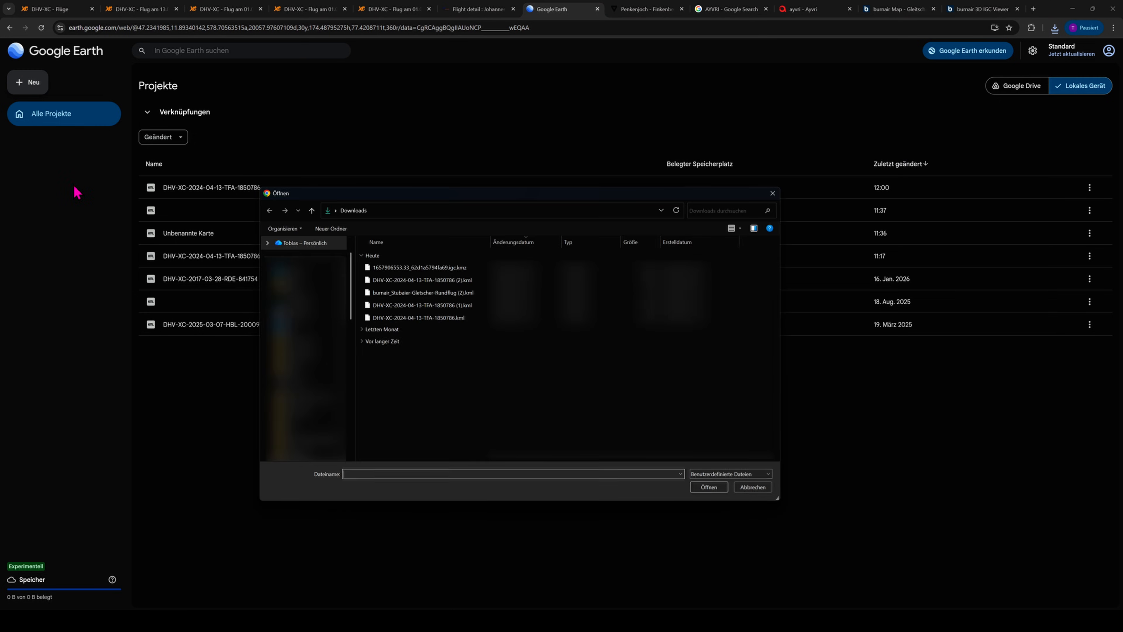
left_click(449, 268)
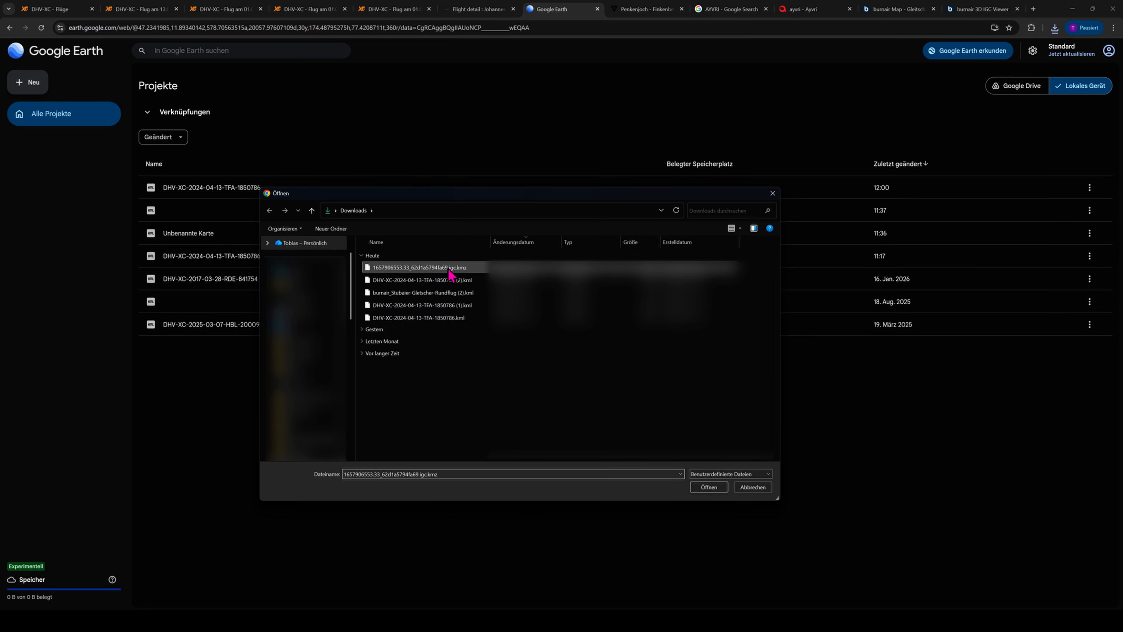
left_click(709, 487)
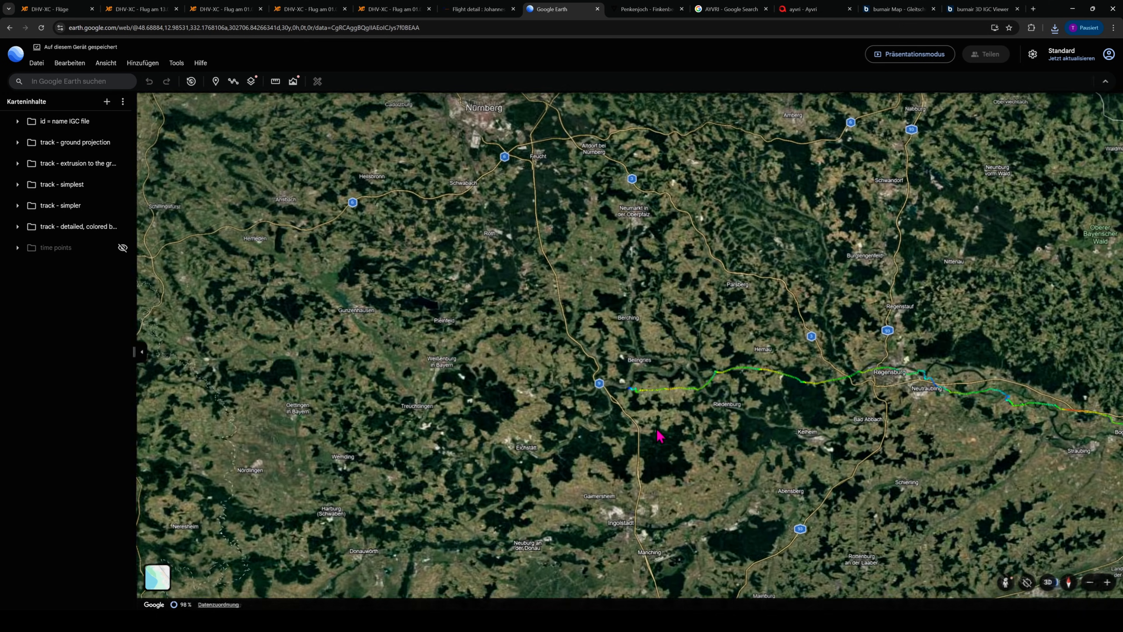
Examine the take-off and first thermal climb of the track in 3D near the DHV Startplatz Oberemmendorf.
scroll(622, 373, "up", 2)
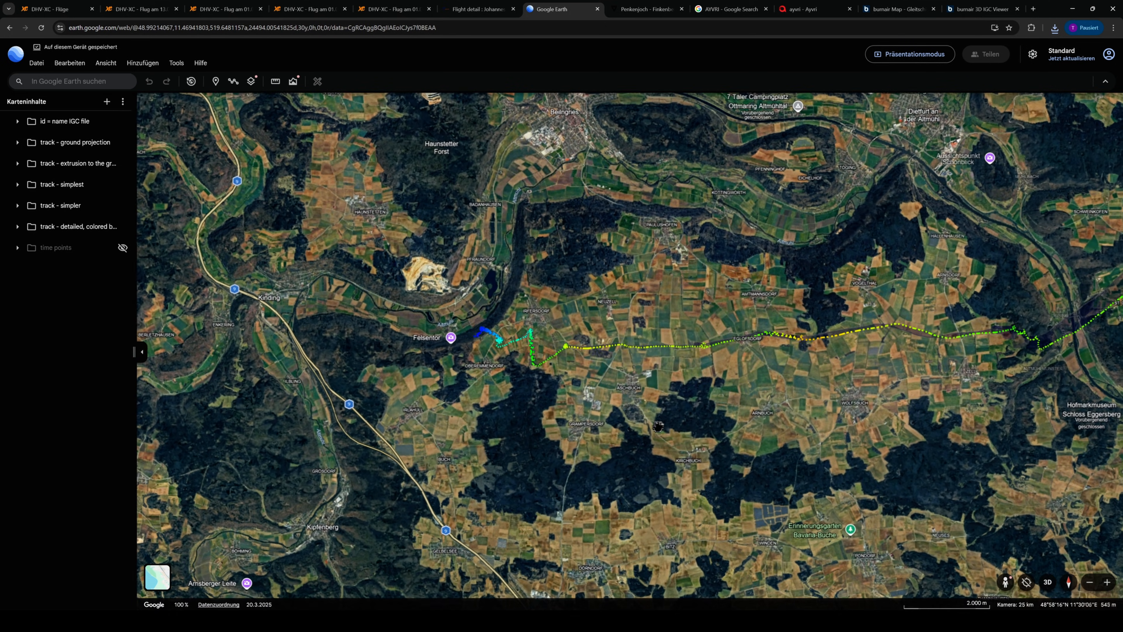
scroll(536, 386, "up", 2)
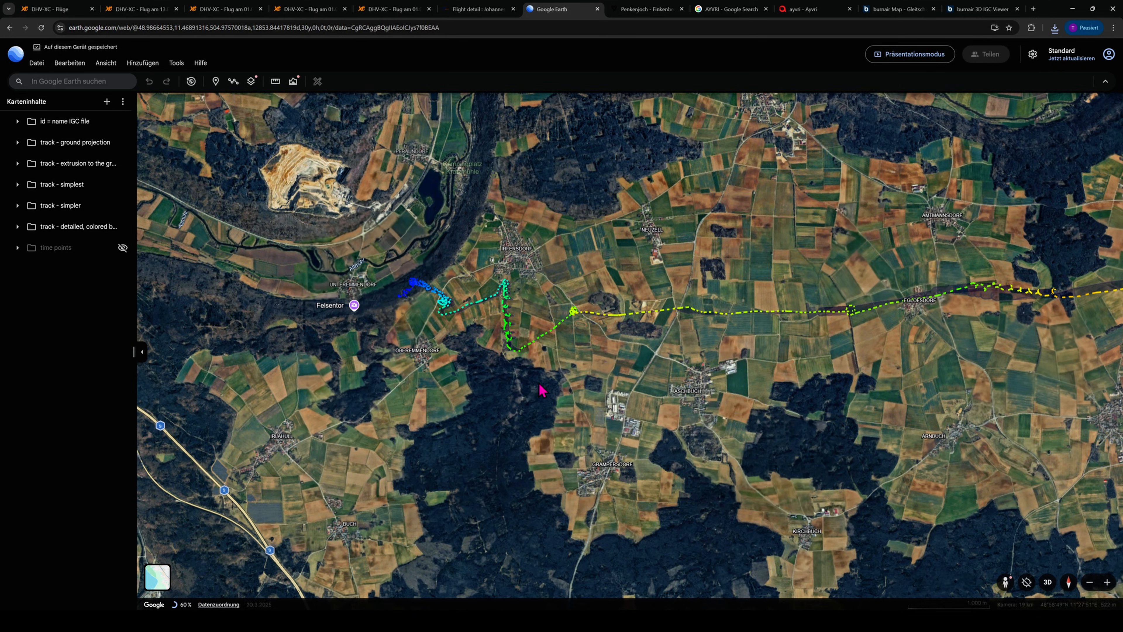
left_click_drag(534, 392, 816, 186)
left_click_drag(609, 311, 708, 340)
scroll(531, 496, "up", 10)
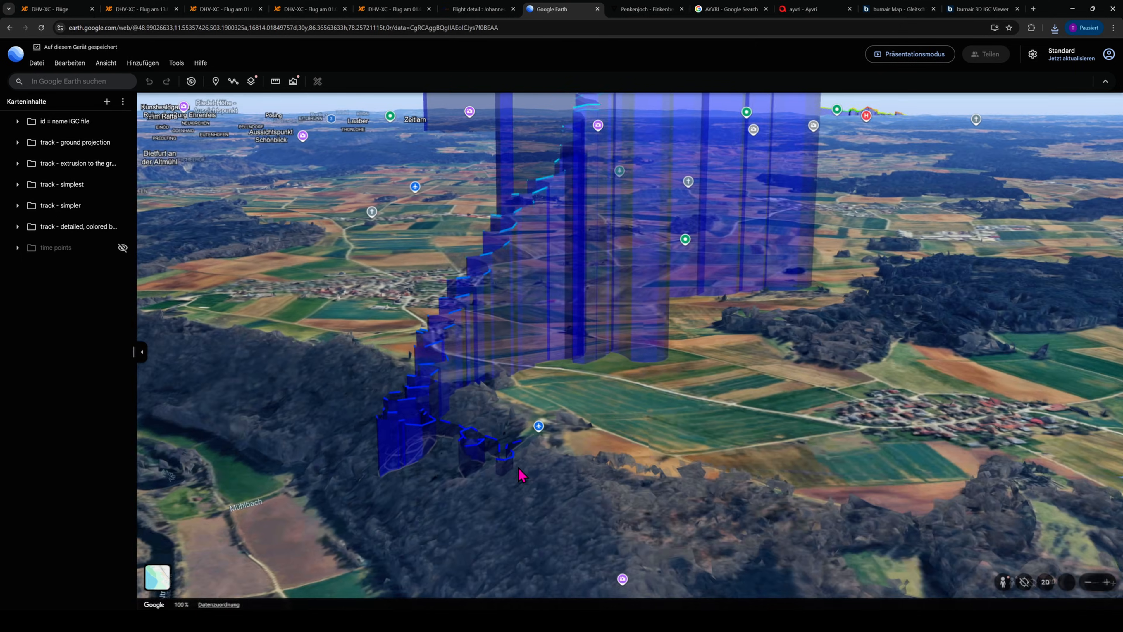
scroll(521, 468, "up", 3)
left_click_drag(524, 449, 690, 495)
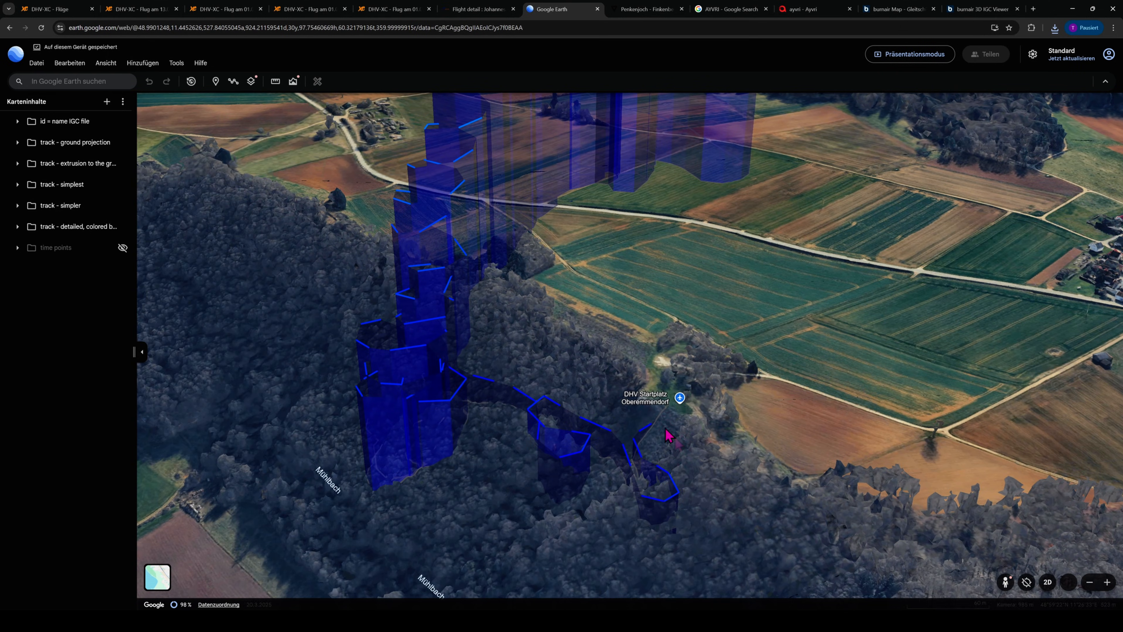
left_click_drag(493, 428, 707, 419)
scroll(675, 418, "down", 5)
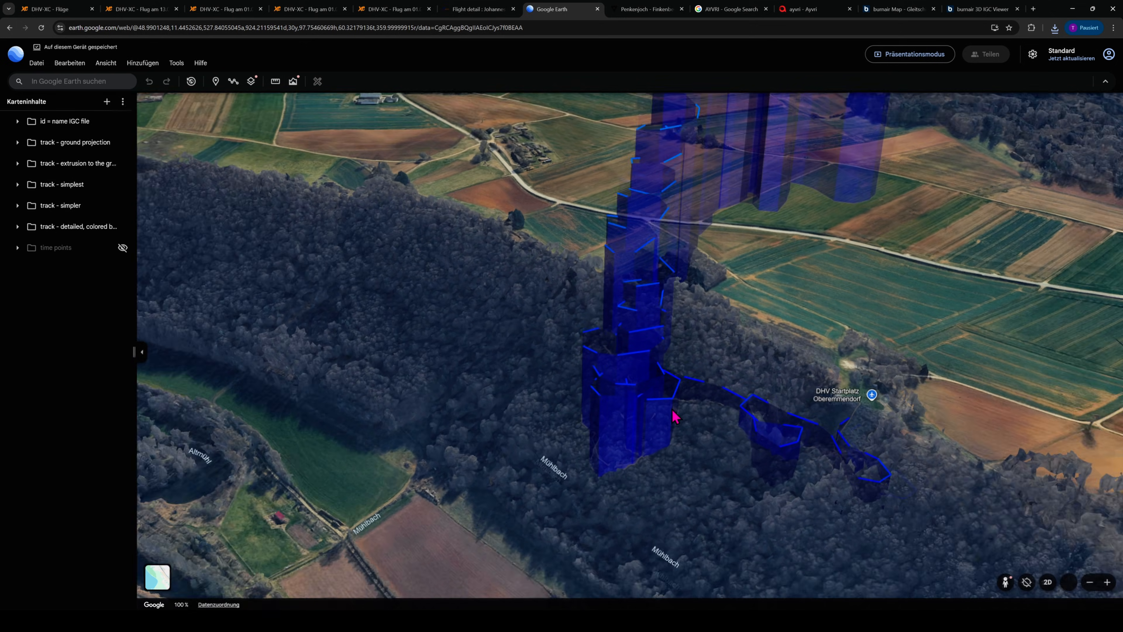
Follow the 3D track from the initial climb near Oberemmendorf eastward to the landing area north of the Danube.
left_click_drag(773, 359, 583, 454)
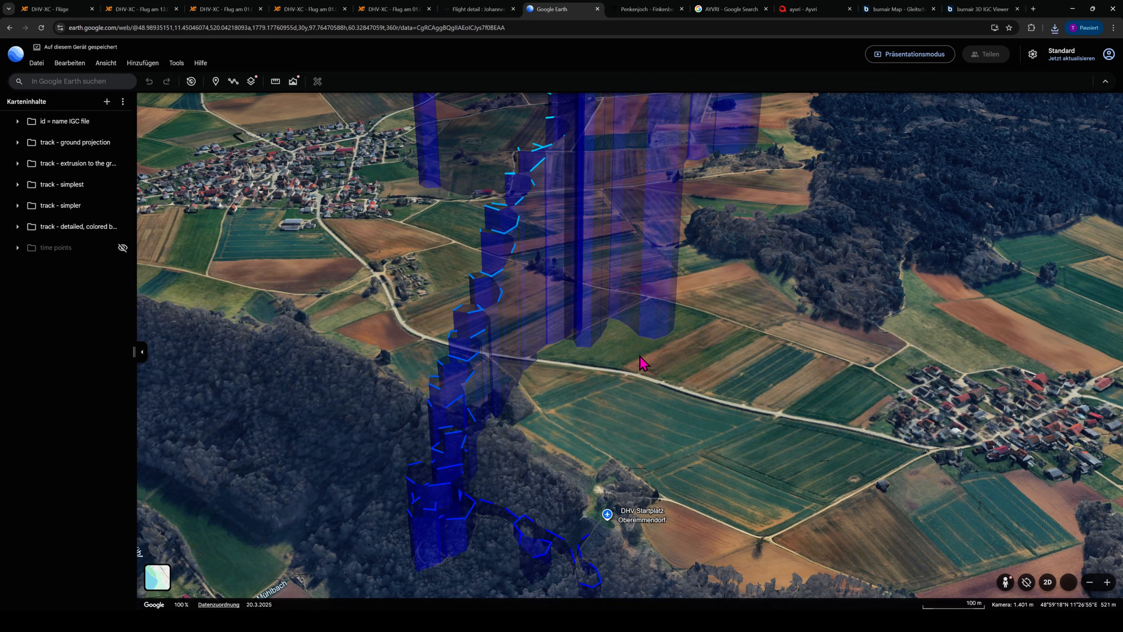
scroll(647, 347, "down", 3)
left_click_drag(698, 438, 575, 416)
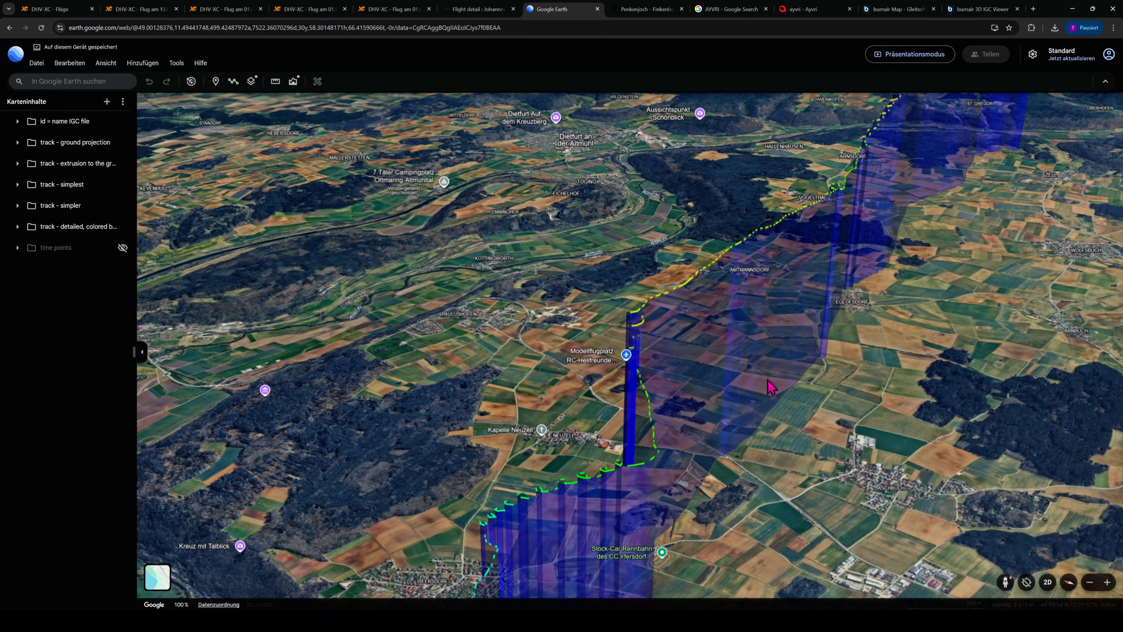
scroll(803, 382, "down", 3)
scroll(836, 384, "down", 3)
left_click_drag(920, 318, 828, 356)
left_click_drag(840, 292, 794, 343)
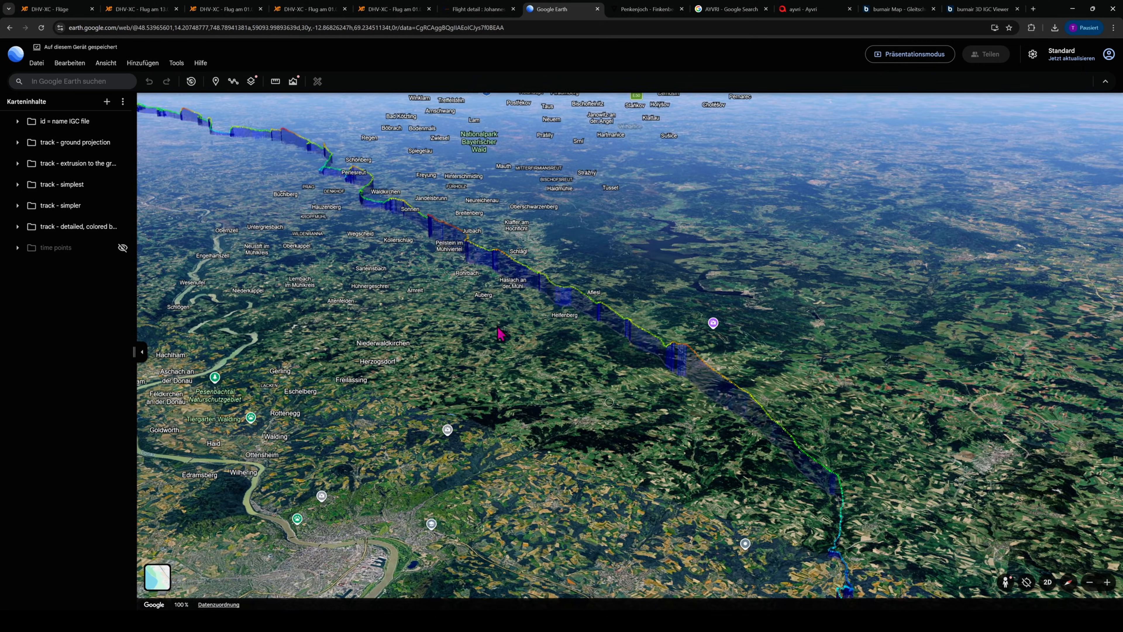
left_click_drag(499, 334, 543, 361)
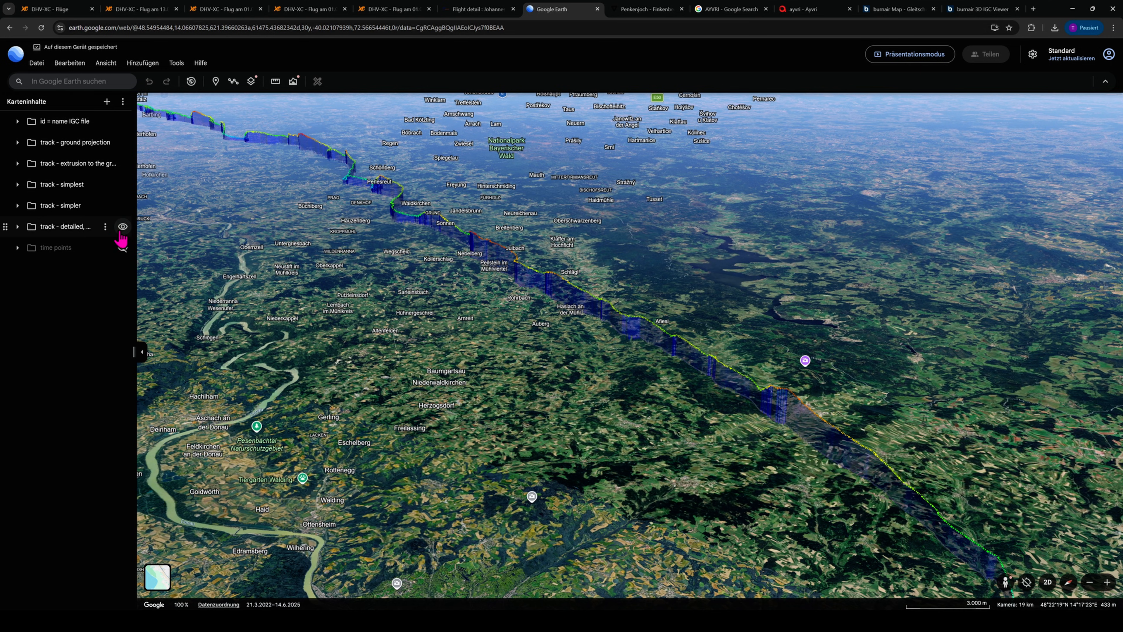
Hide and show the detailed, simpler, simplest and extrusion track folders to compare them, and inspect the track around Regensburg.
left_click(121, 231)
left_click(122, 230)
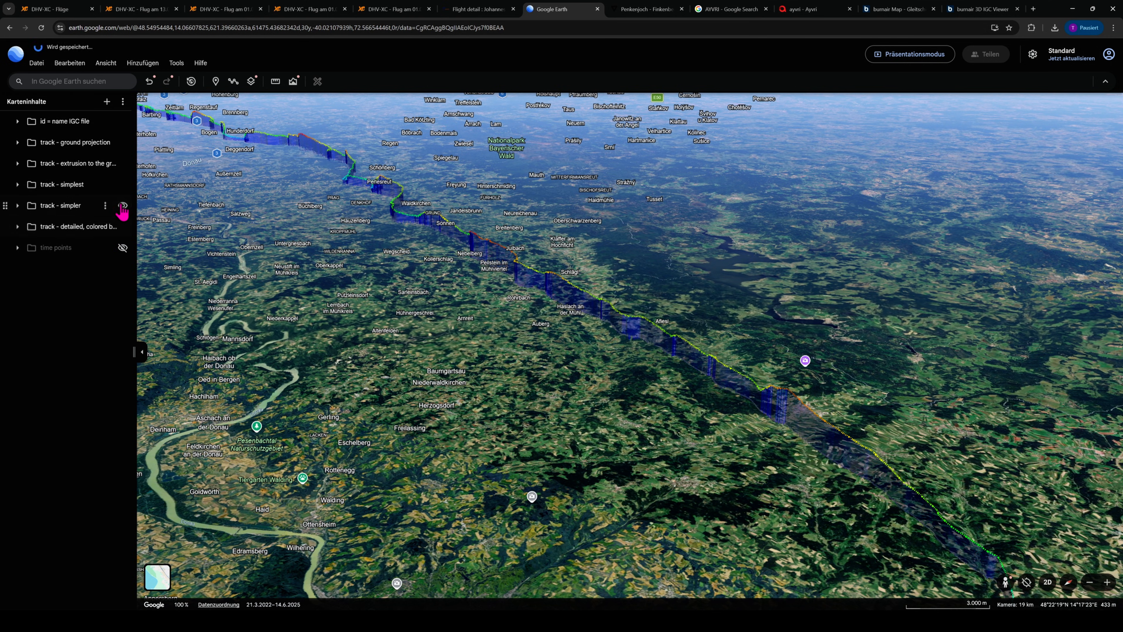
left_click(122, 208)
left_click(122, 207)
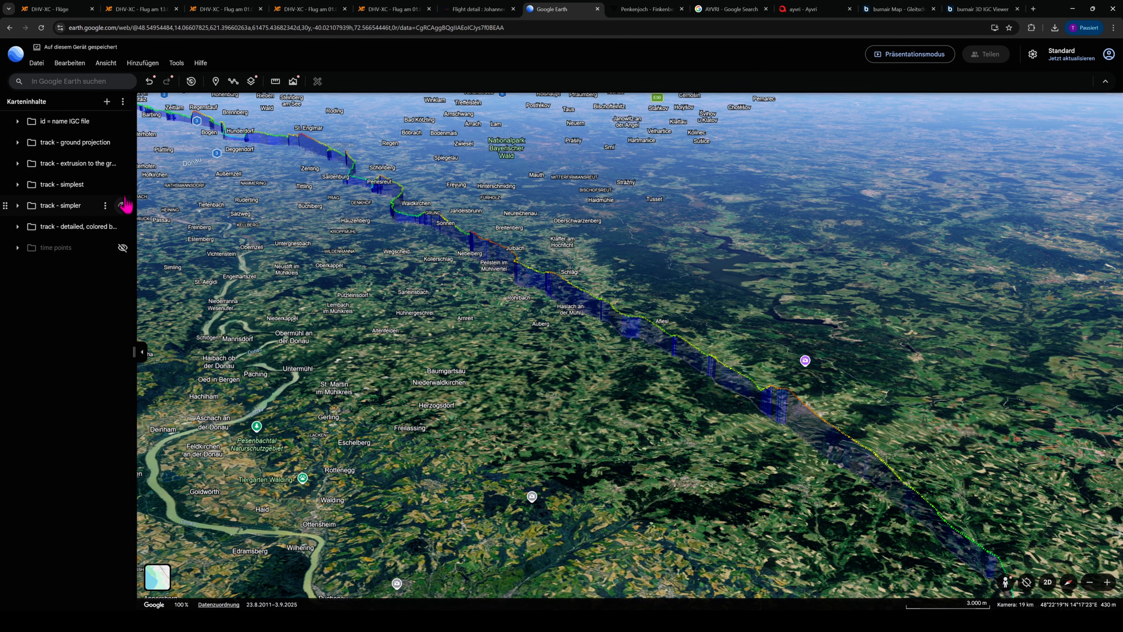
left_click(123, 164)
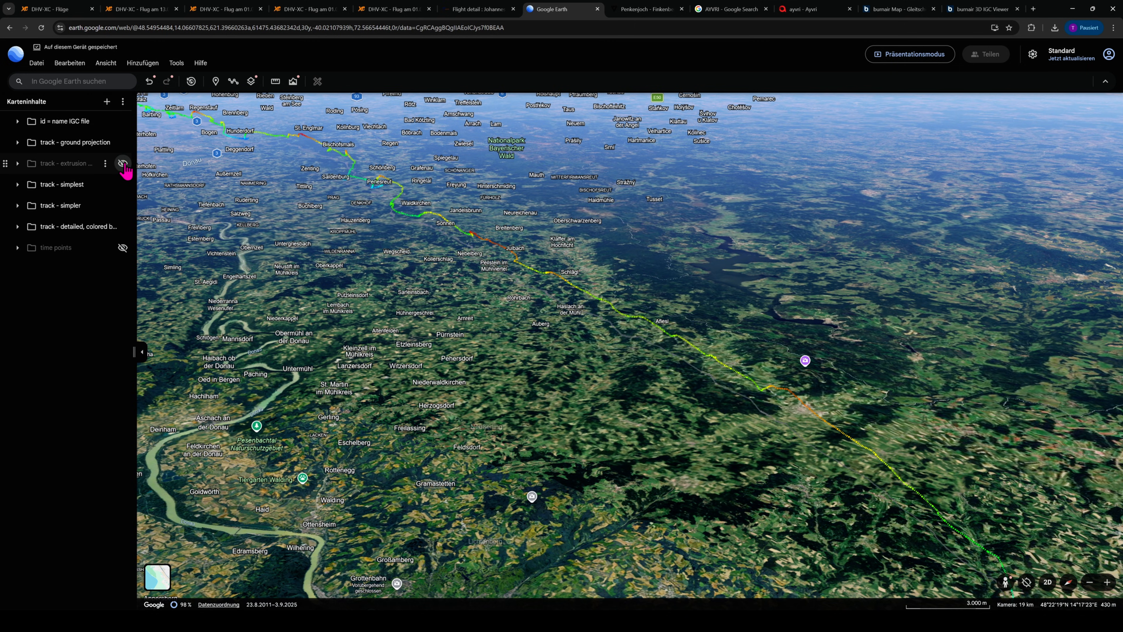
left_click(123, 163)
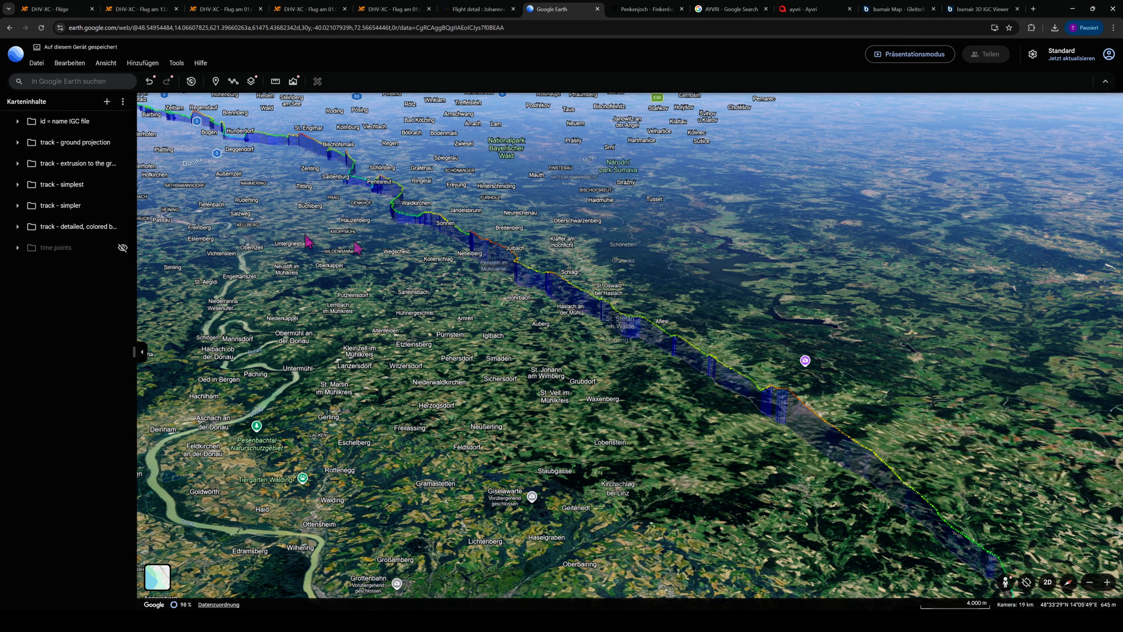
left_click(123, 184)
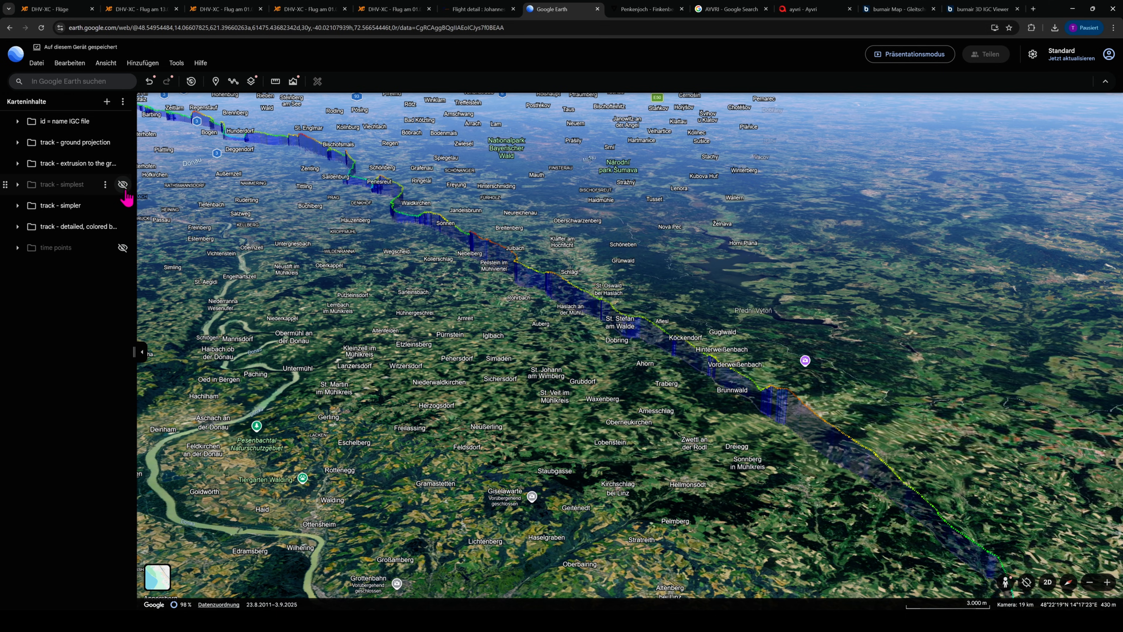
left_click(122, 184)
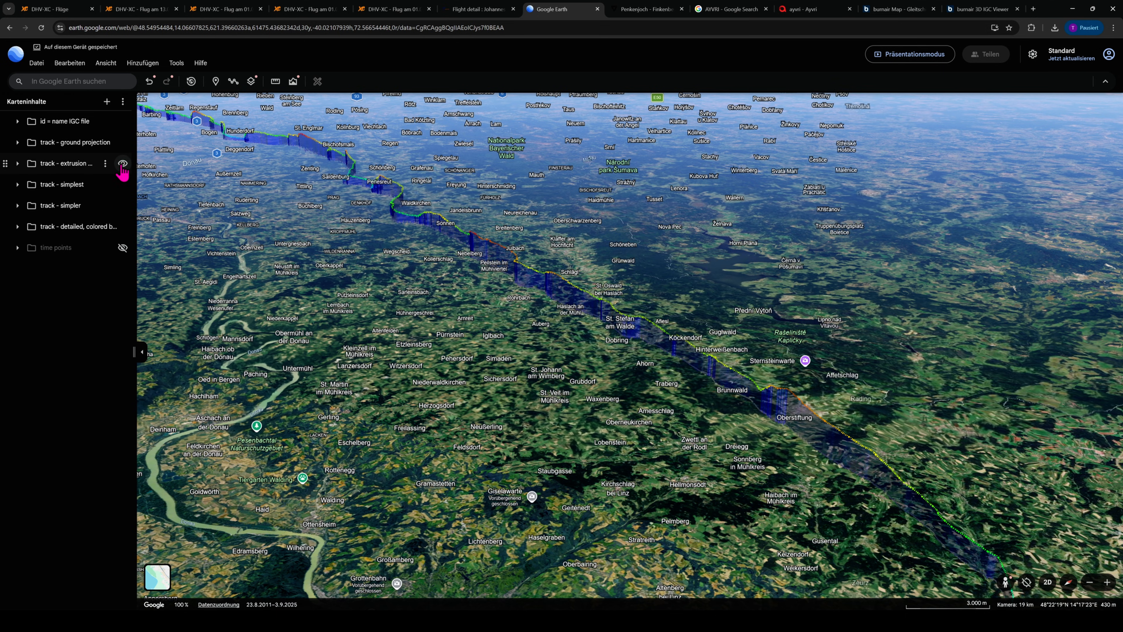
left_click(122, 164)
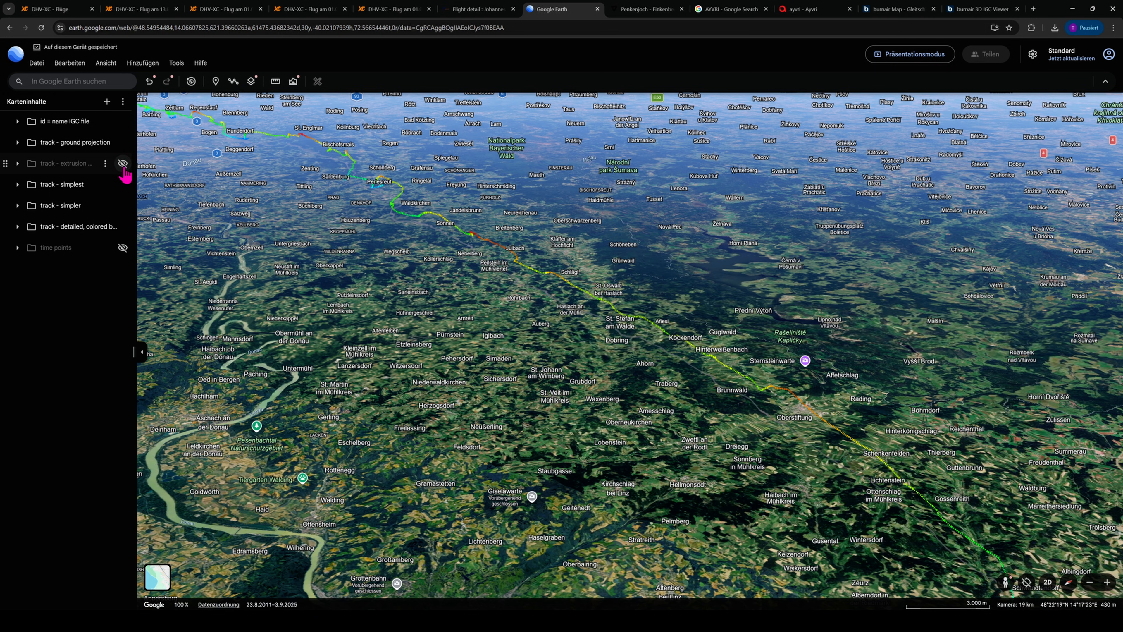
left_click(124, 166)
left_click_drag(356, 215, 602, 381)
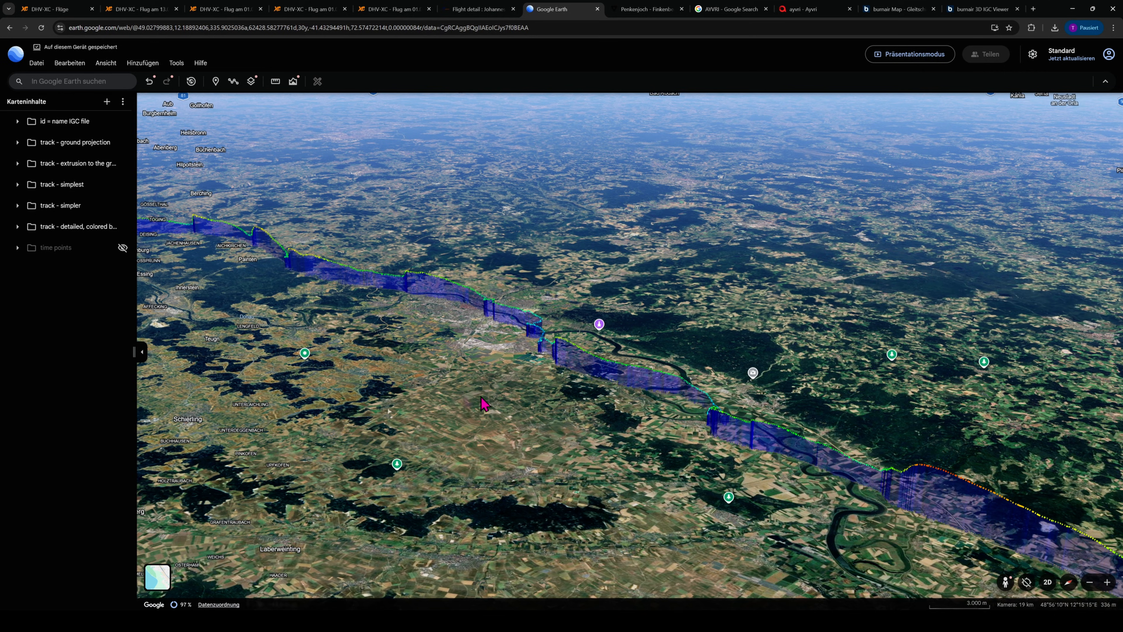
left_click_drag(472, 359, 522, 388)
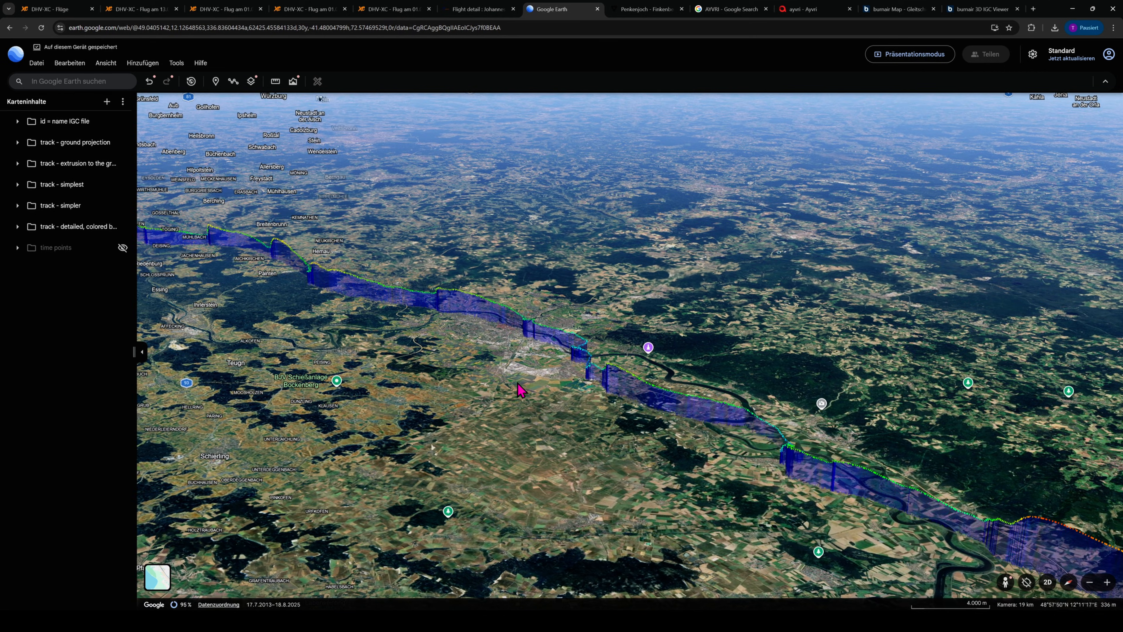
Switch to the DHV-XC flight list and set the filter's flight date to 01.05.2025.
key("ctrl+1")
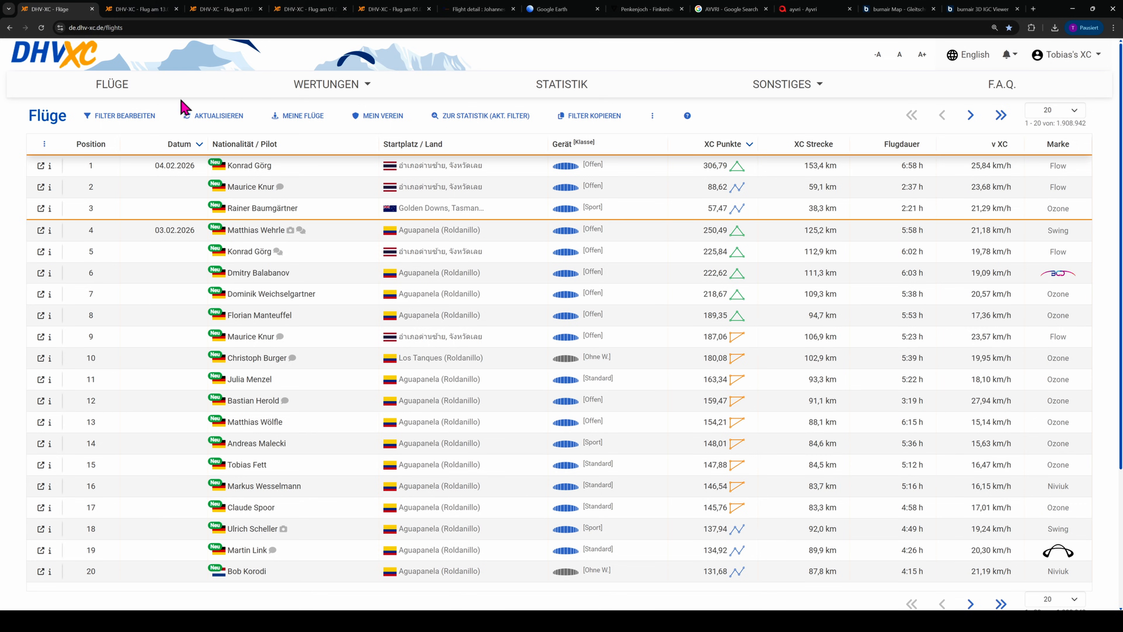
left_click(137, 117)
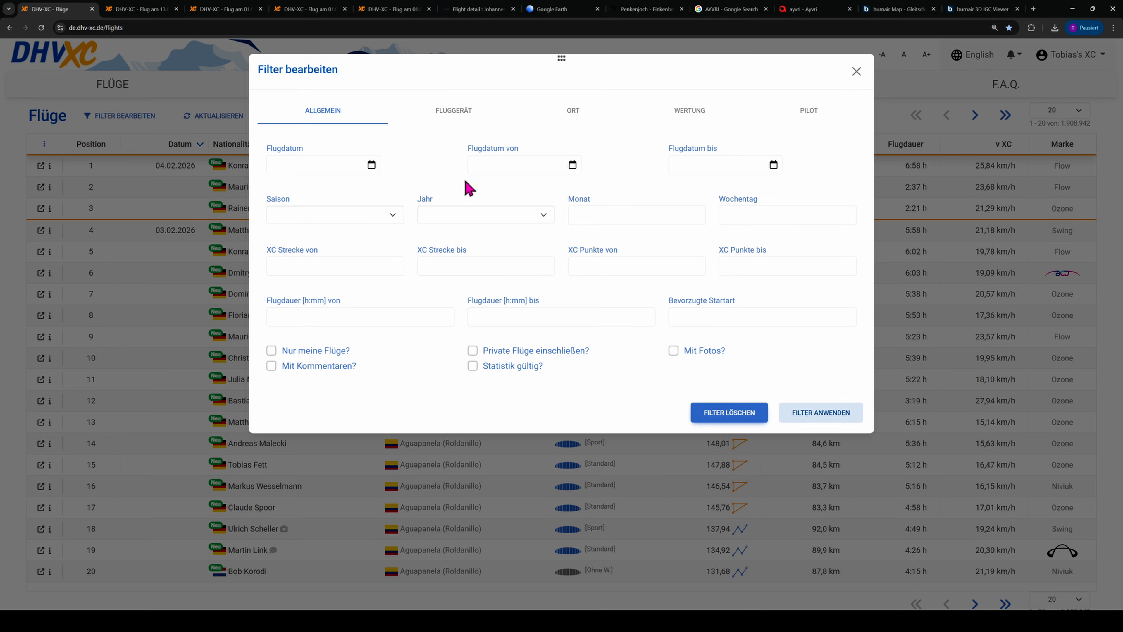
left_click(372, 164)
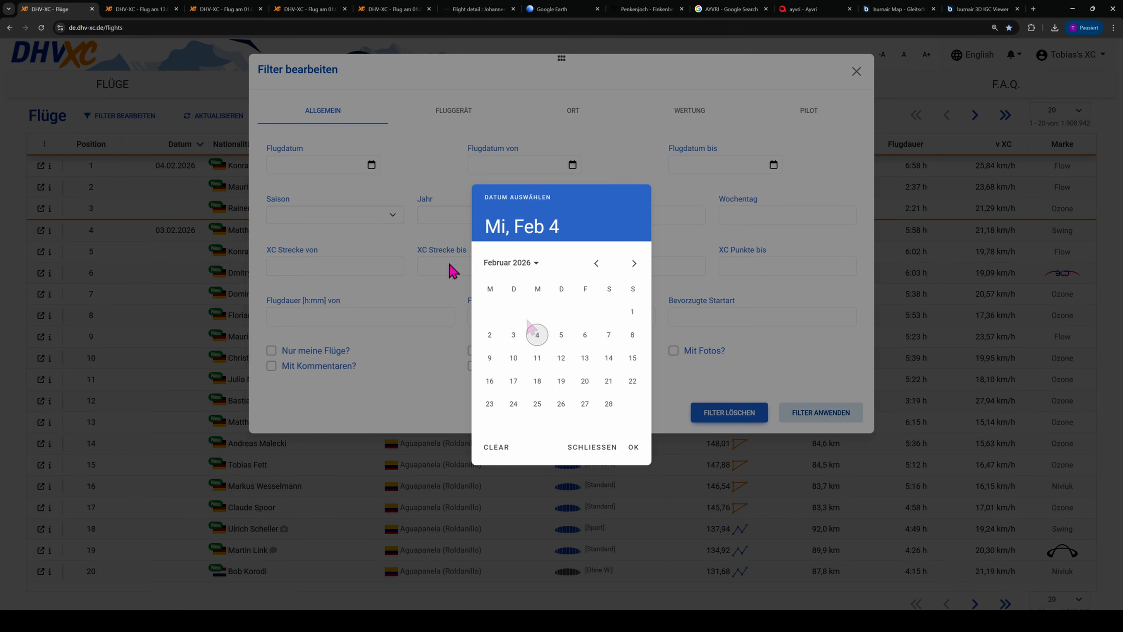
left_click(536, 264)
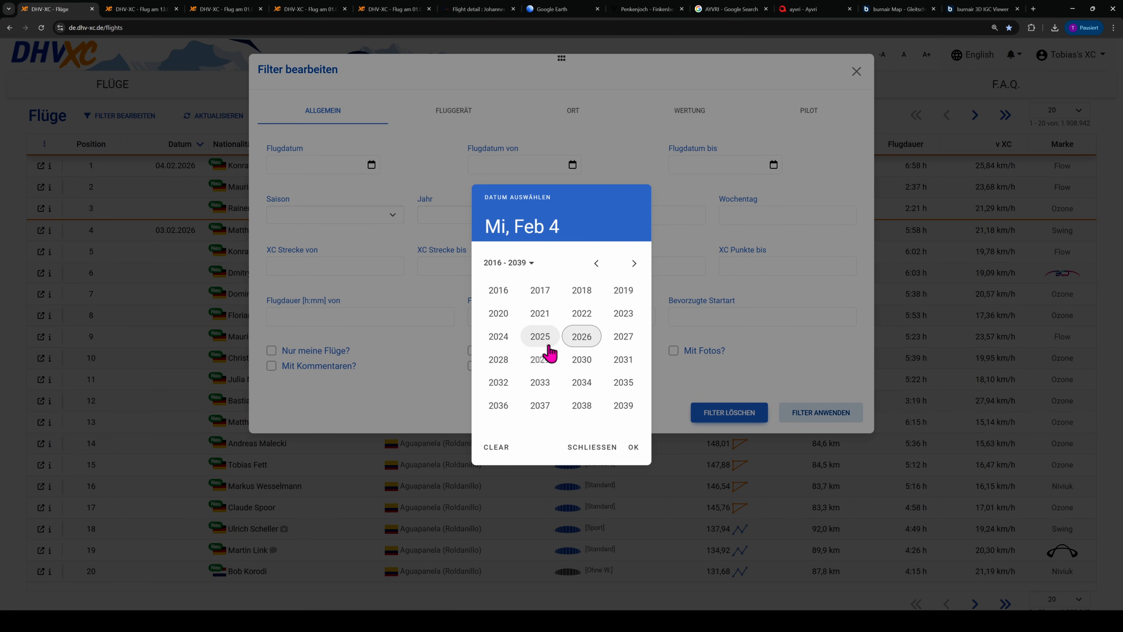
left_click(540, 337)
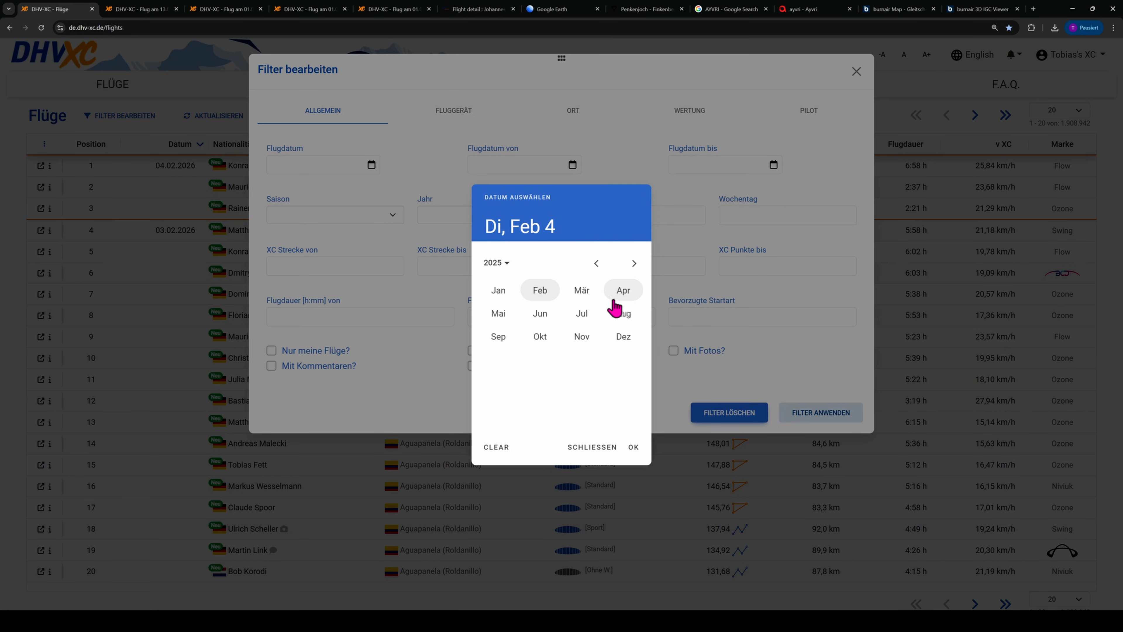
left_click(499, 313)
left_click(562, 315)
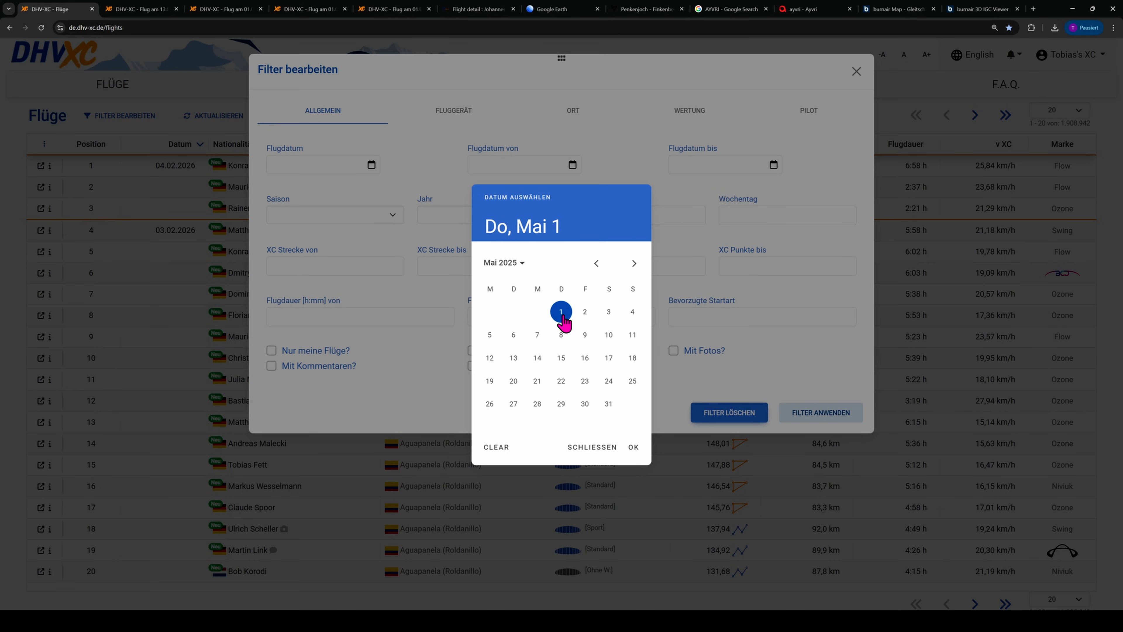
left_click(634, 449)
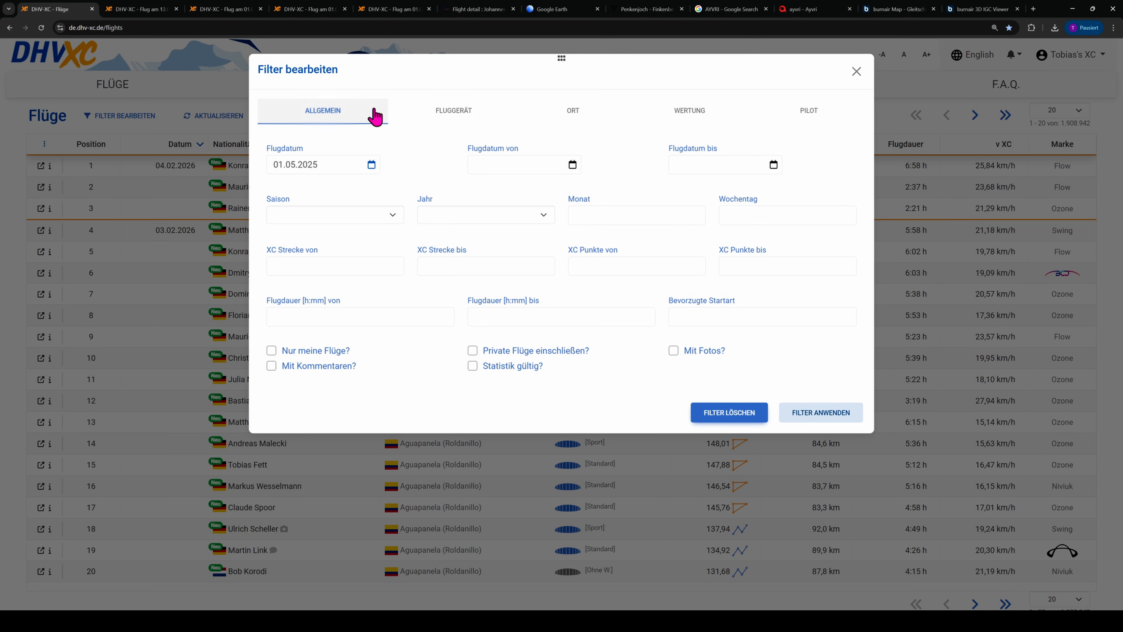
Add Hochfelln (DE) as the launch site in the filter and apply it to the flight list.
left_click(580, 115)
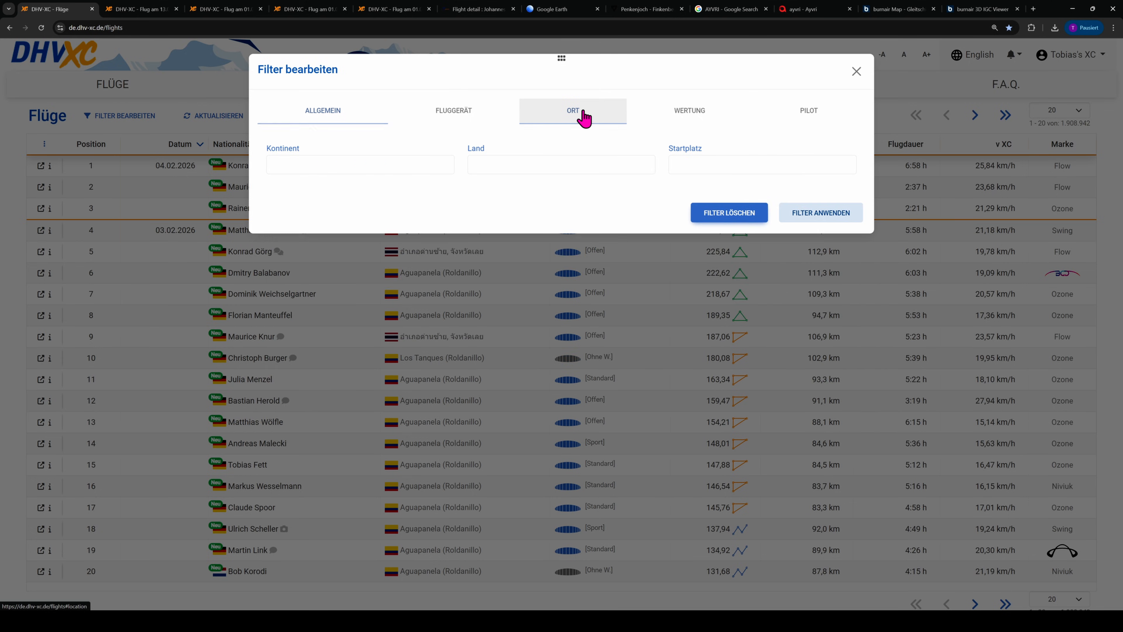
left_click(726, 165)
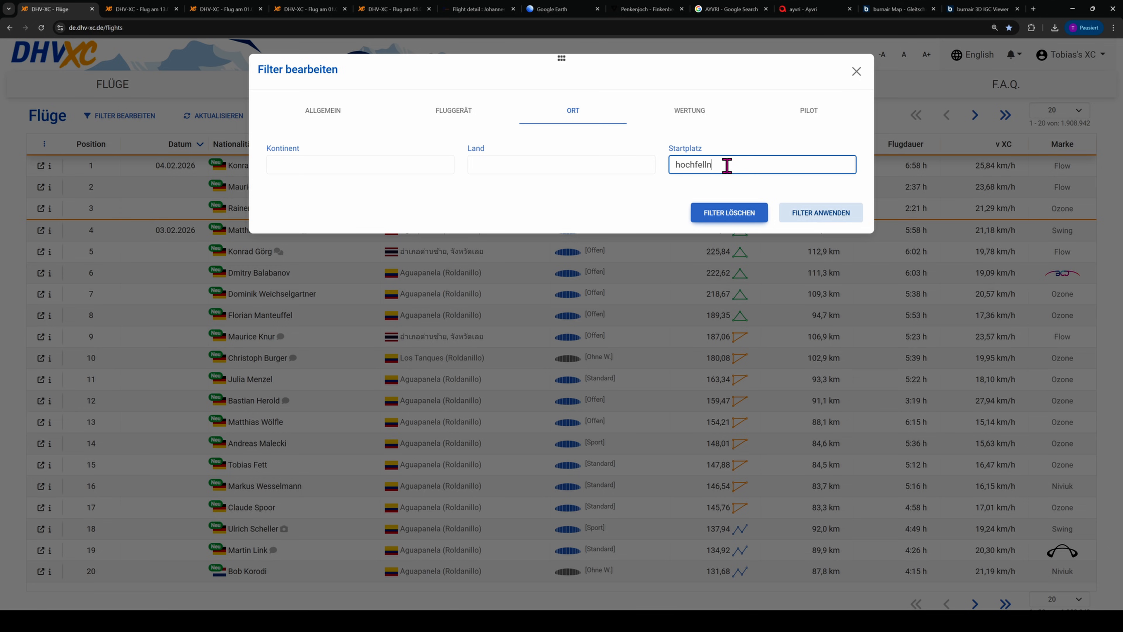
left_click(710, 183)
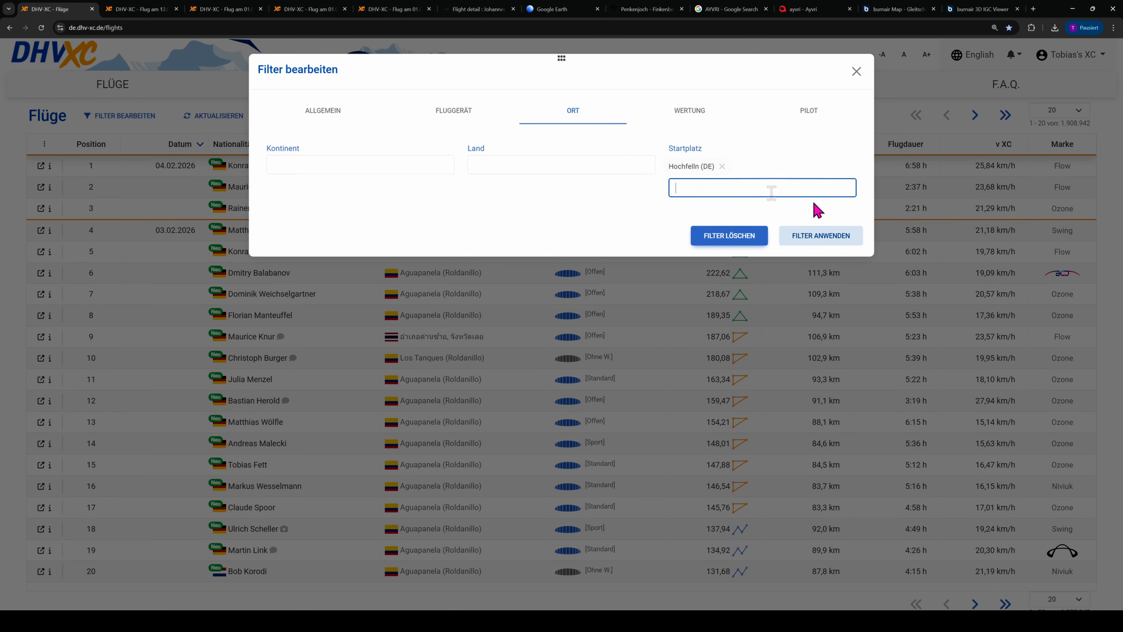
left_click(823, 243)
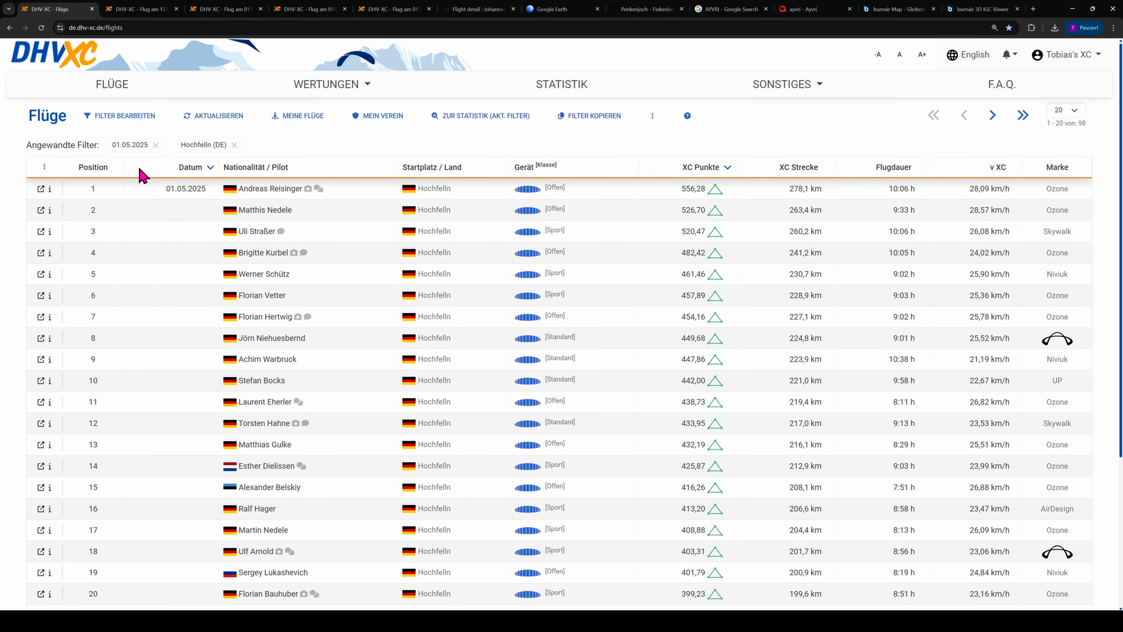
Look through the filtered flights, preview the top-ranked flight's summary, and open the flights ranked 1 and 3 in separate tabs.
scroll(251, 289, "down", 5)
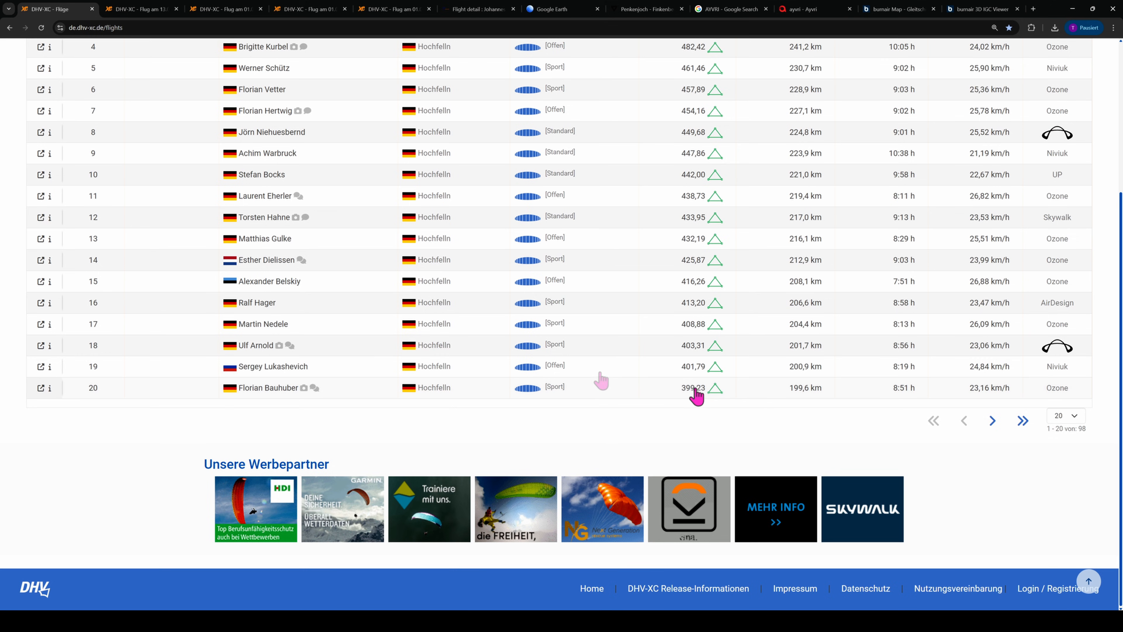
scroll(586, 376, "up", 5)
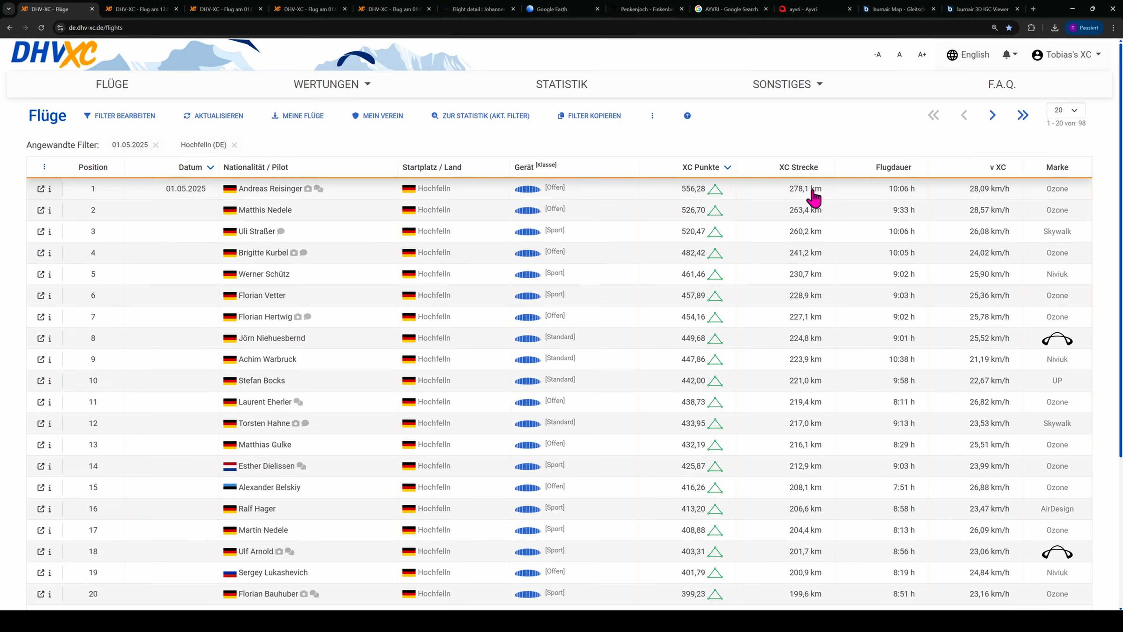
left_click(50, 190)
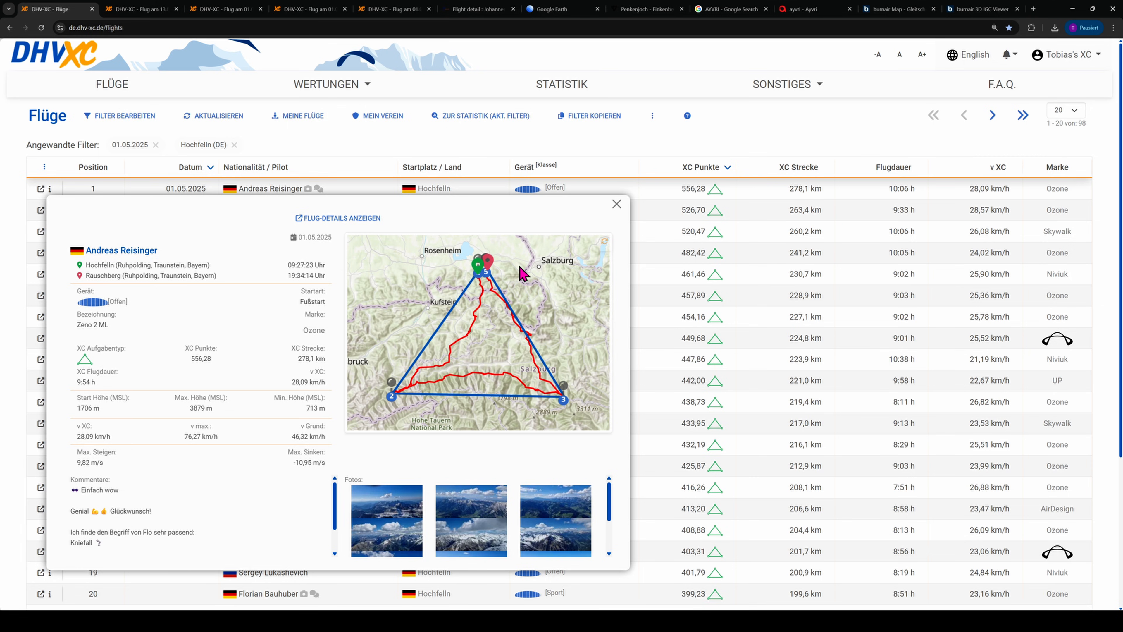
left_click(616, 204)
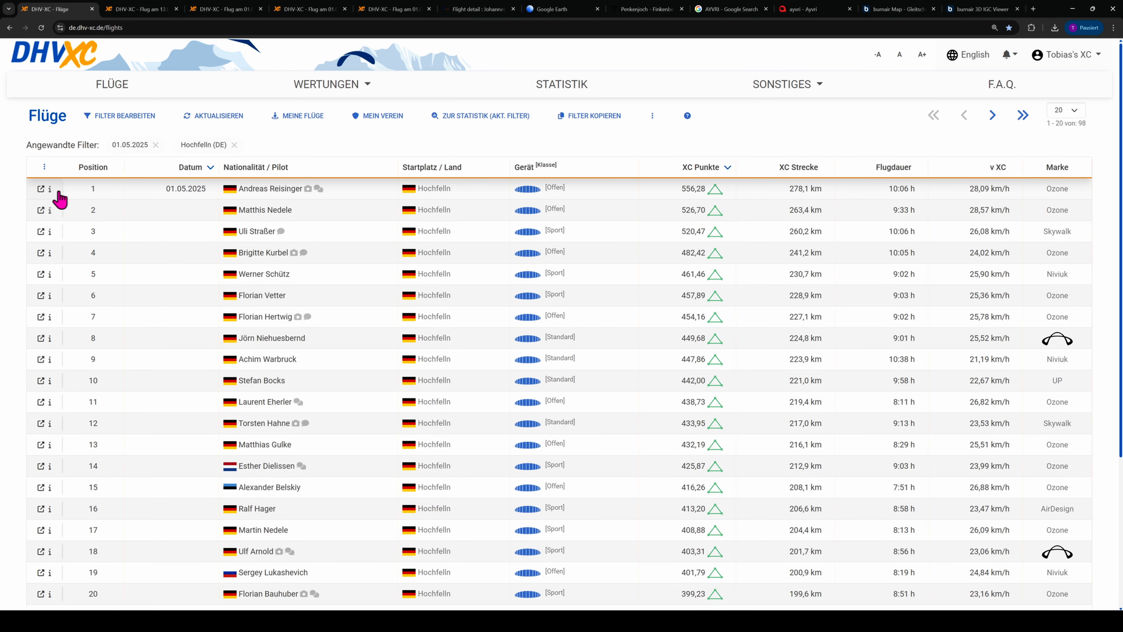
left_click(41, 189)
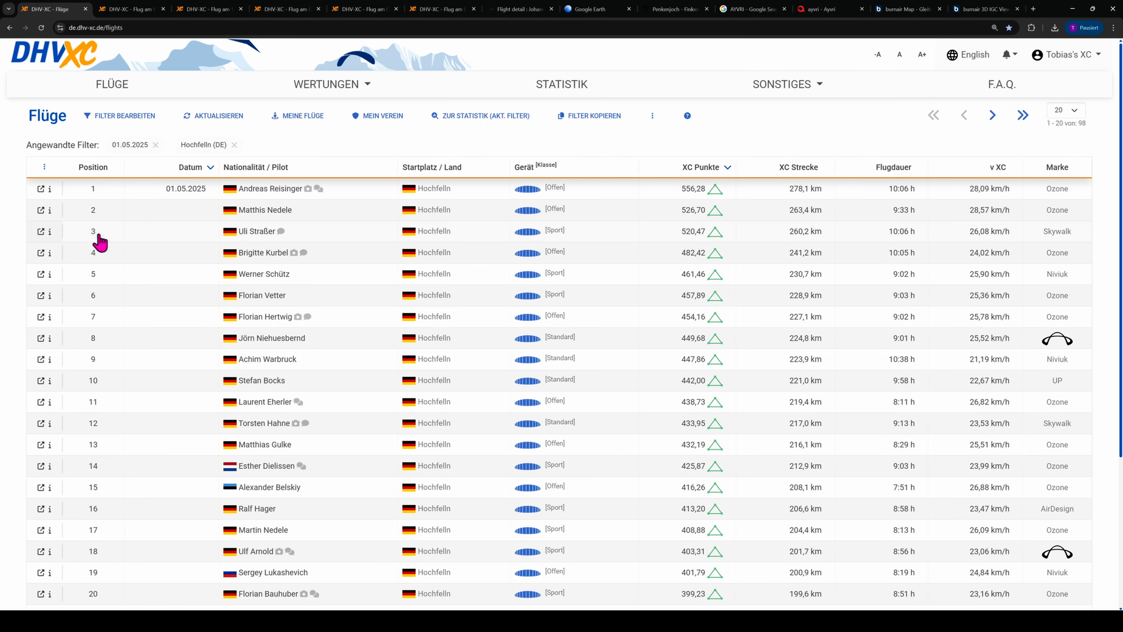
left_click(41, 232)
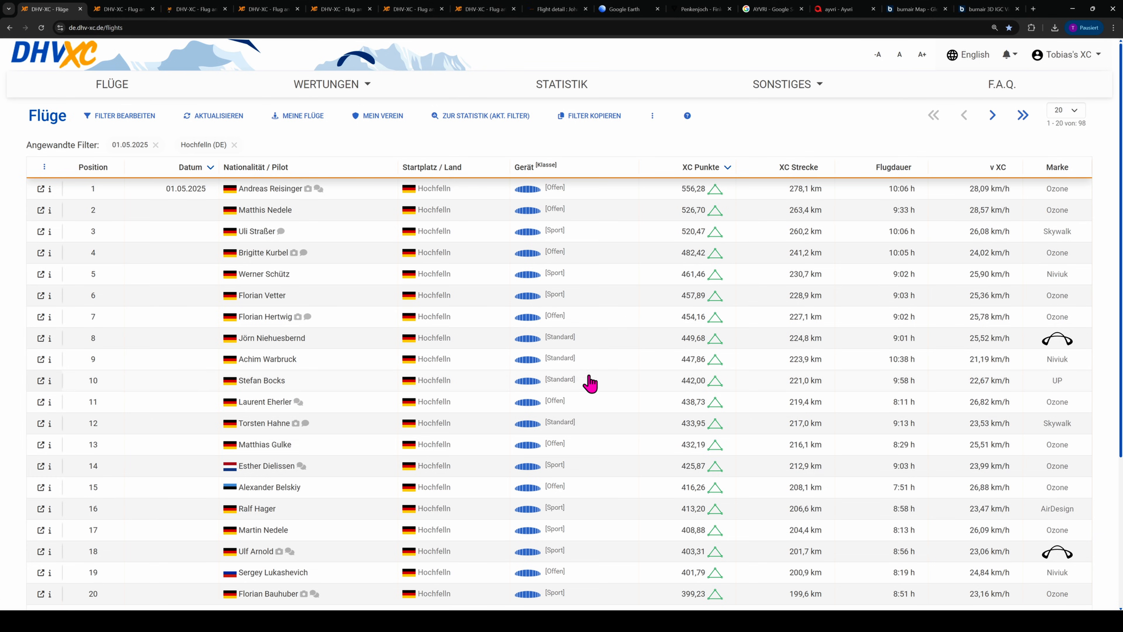
Narrow the flight list to glider classification EN B and open the fifth-ranked flight in its own tab.
left_click(134, 124)
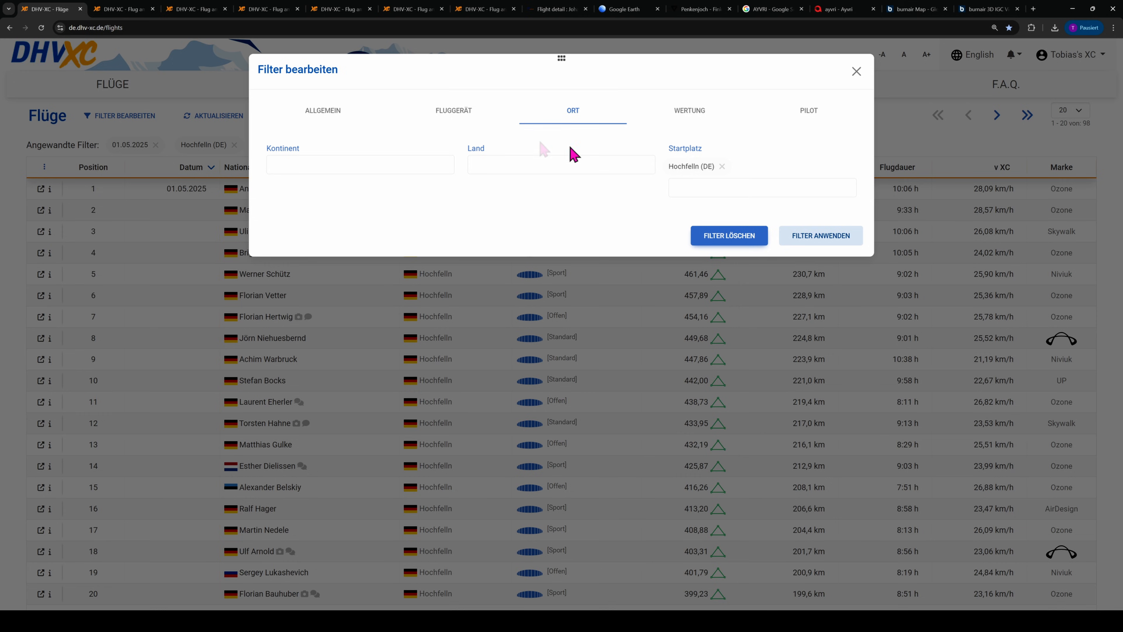
left_click(465, 117)
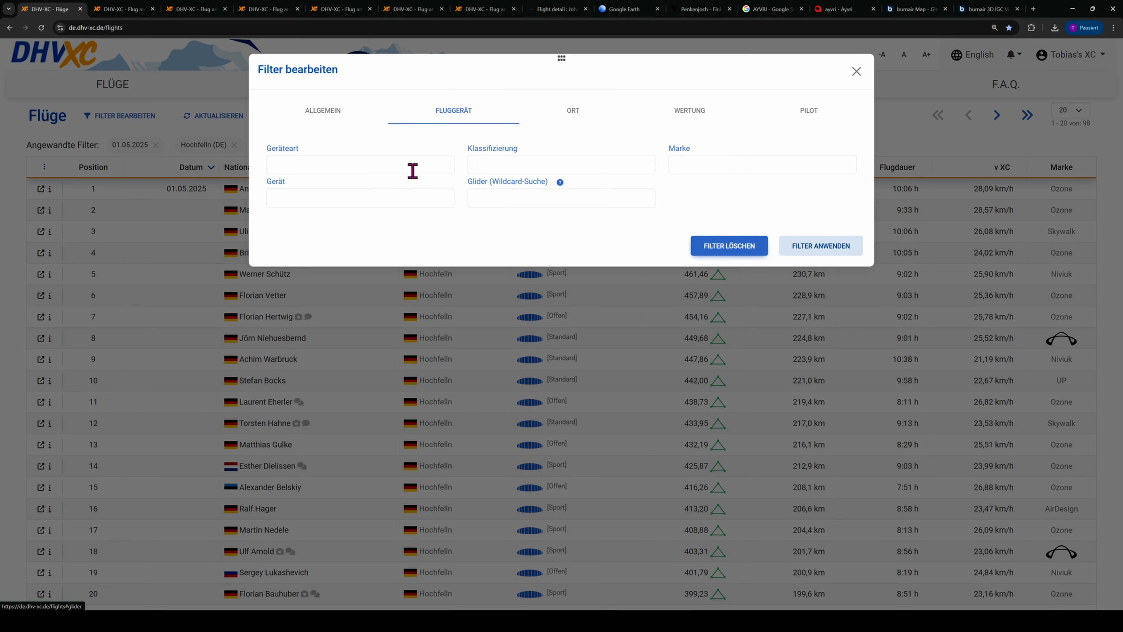
left_click(516, 170)
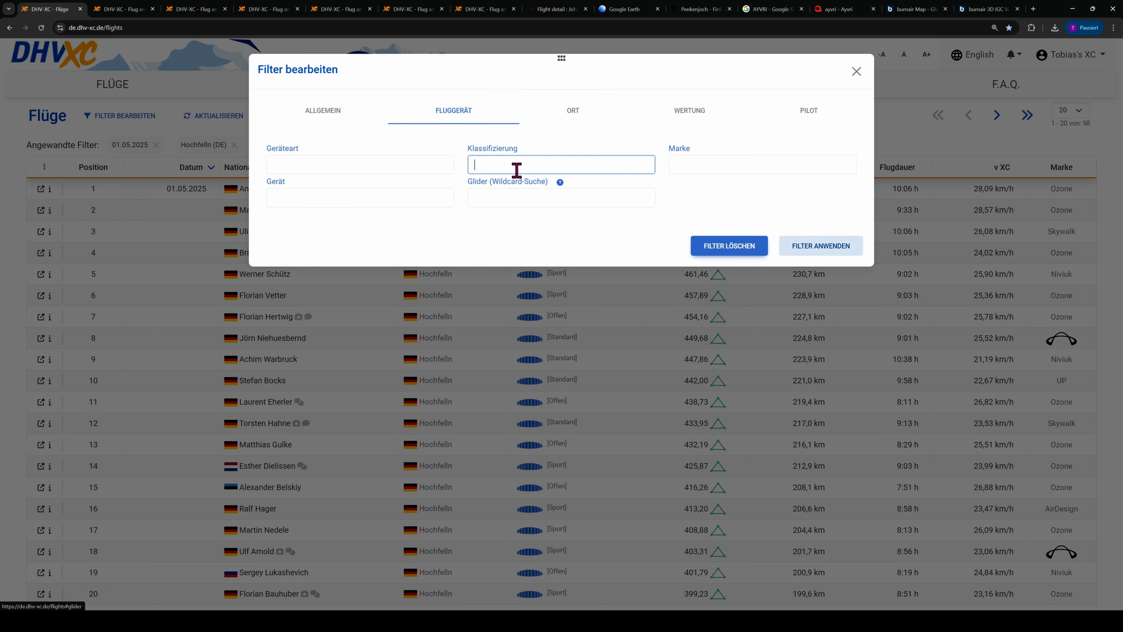
left_click(482, 207)
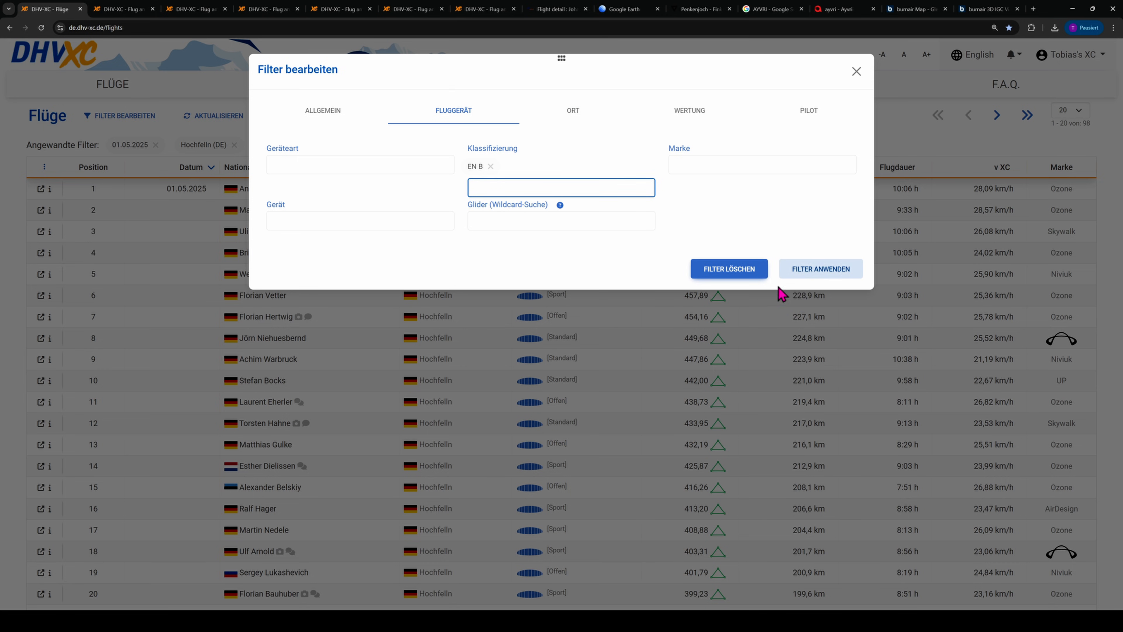
left_click(823, 270)
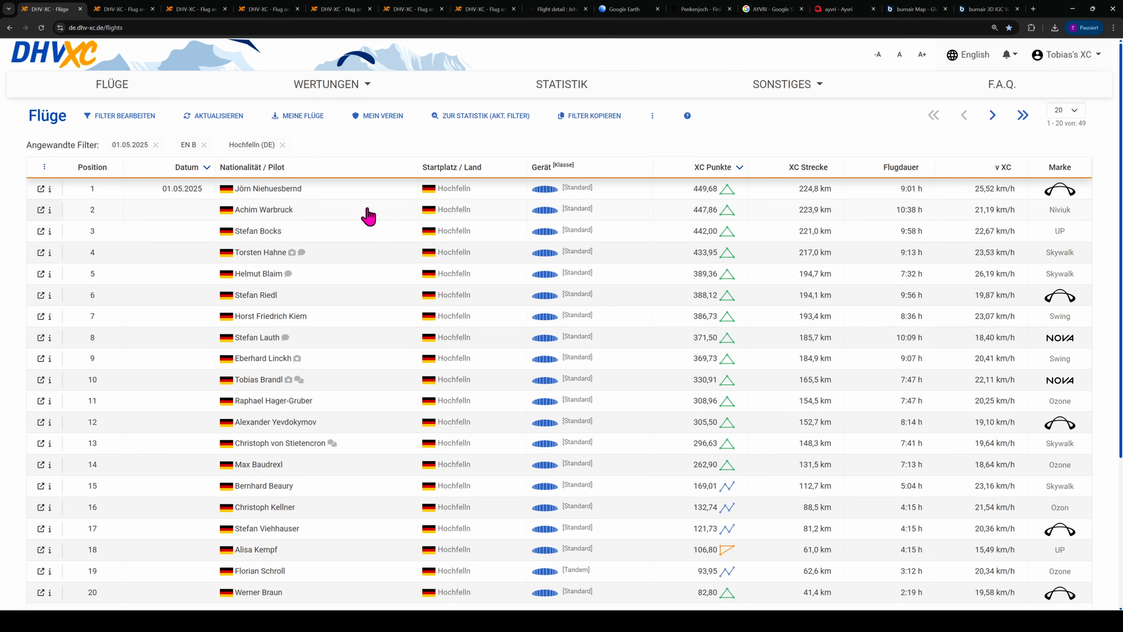
middle_click(40, 274)
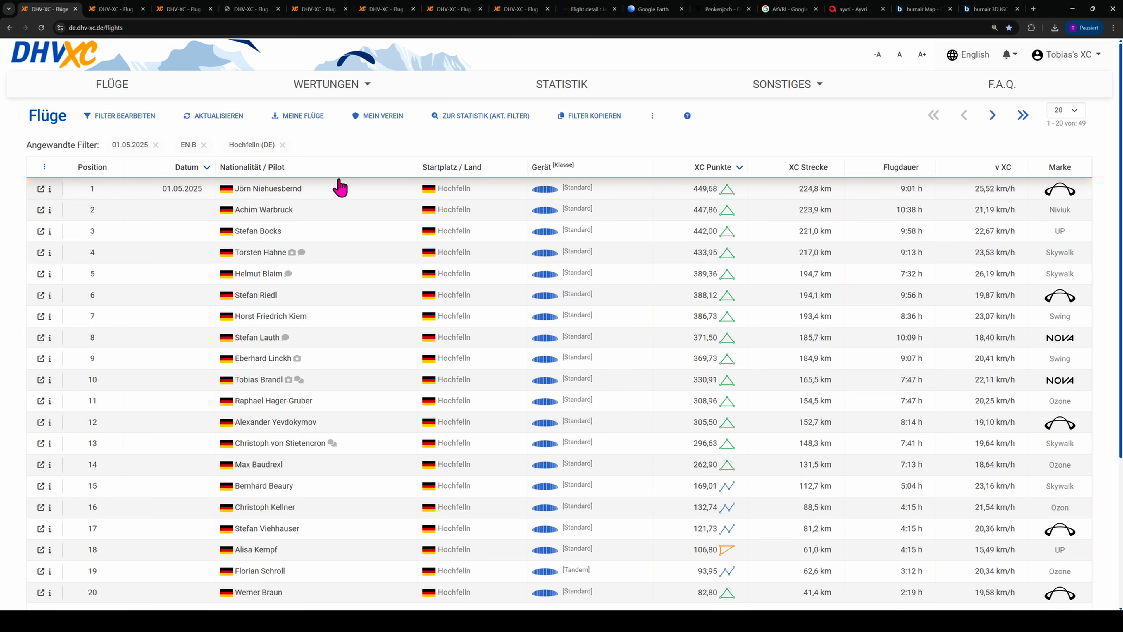
Compare the detail pages of the three opened Hochfelln flights and return to the 278,1 km flight.
left_click(95, 12)
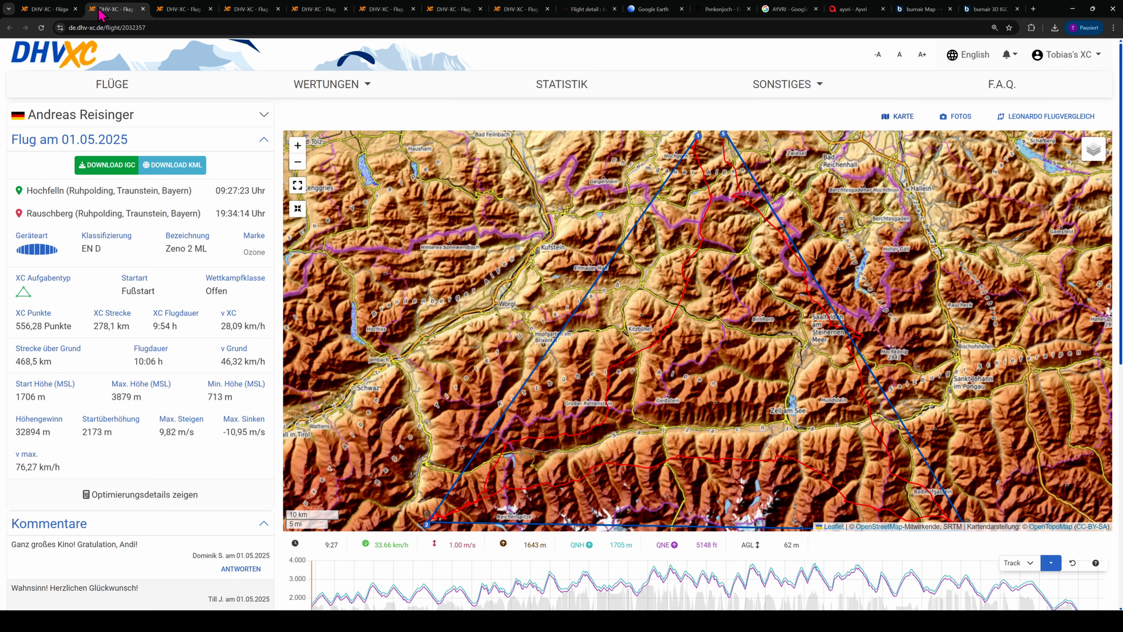
left_click(173, 12)
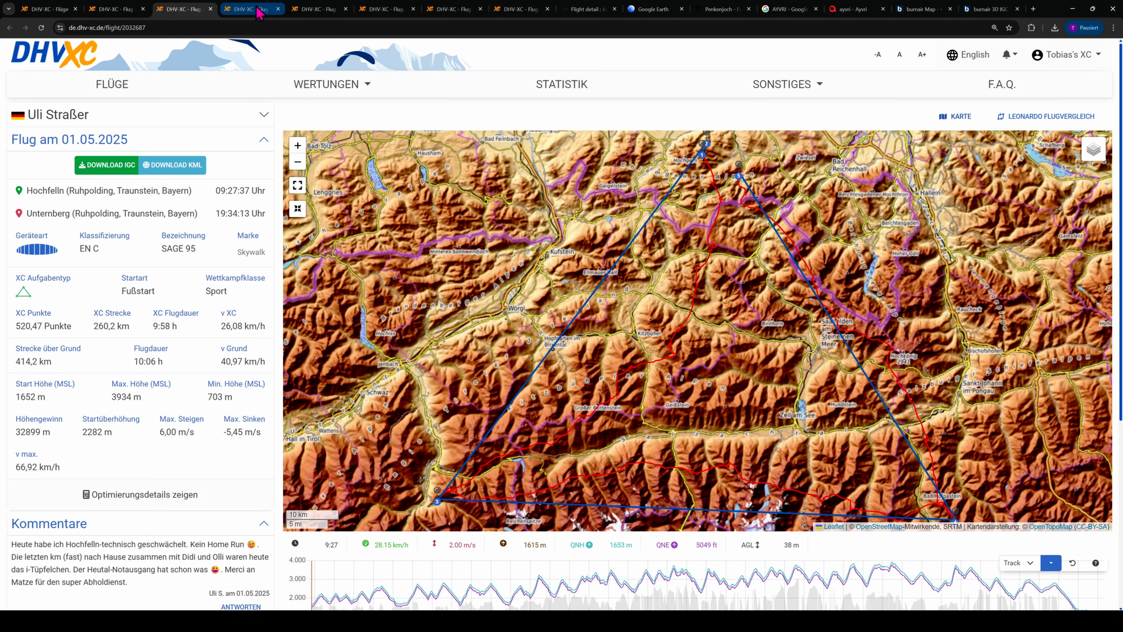
left_click(259, 14)
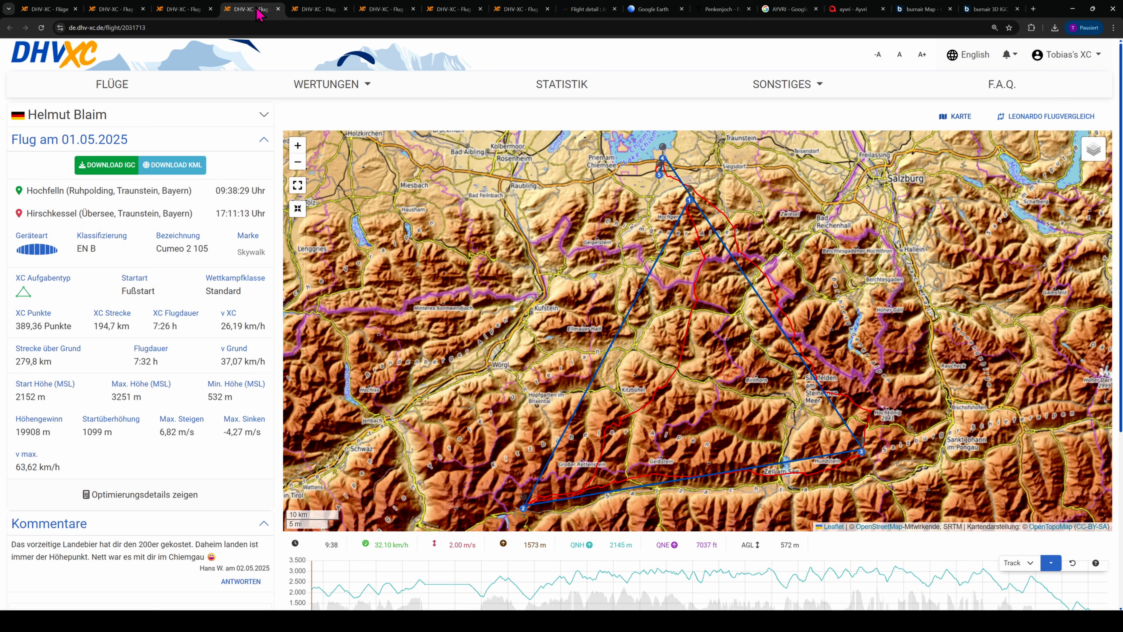
left_click(122, 11)
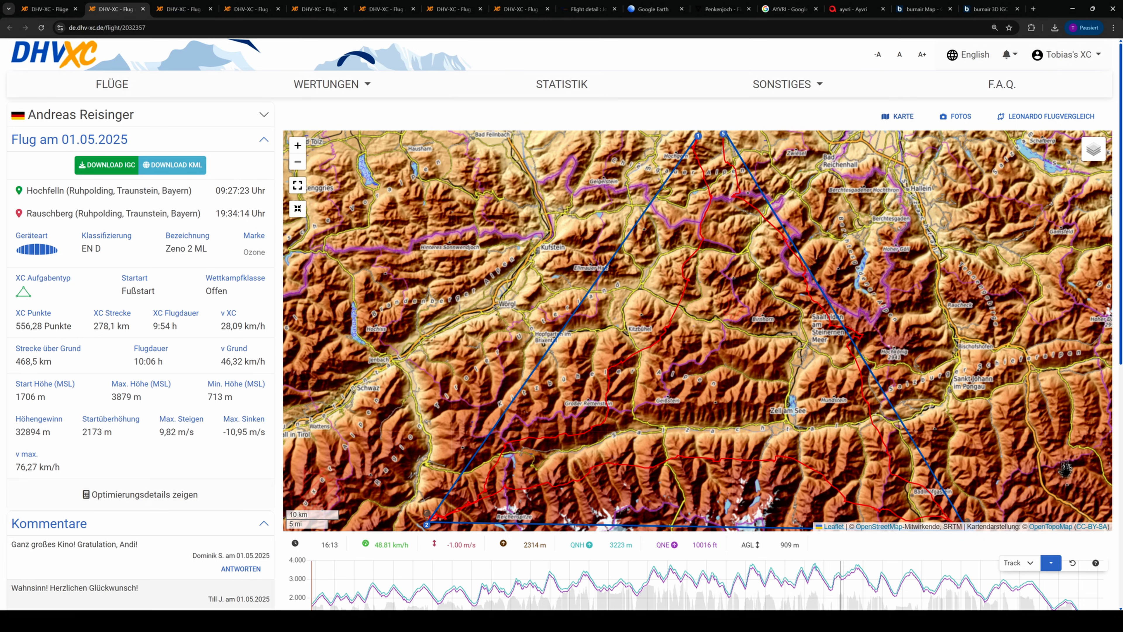
Open the Leonardo flight comparison for the 278,1 km flight and consent to the use of Google Maps.
mouse_move(1096, 162)
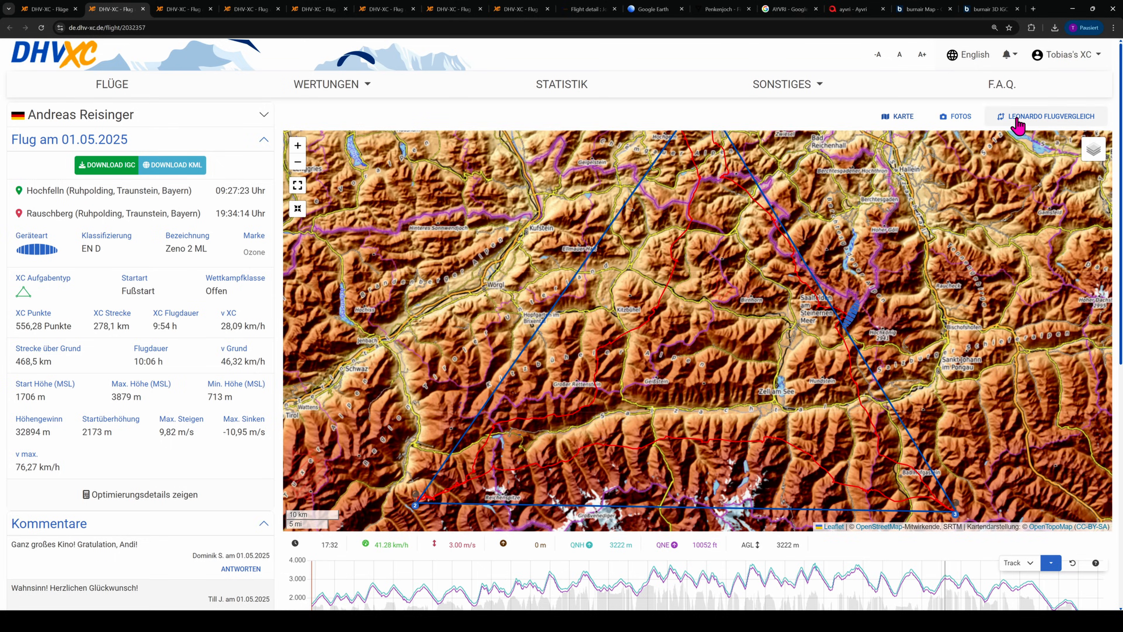
left_click(1017, 118)
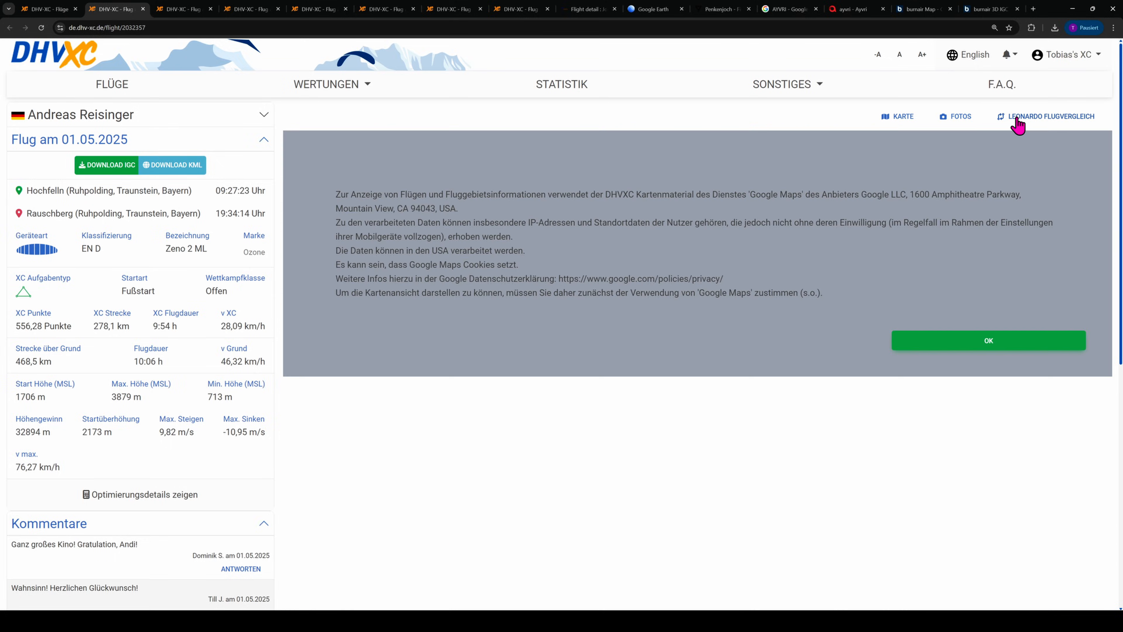
left_click(993, 348)
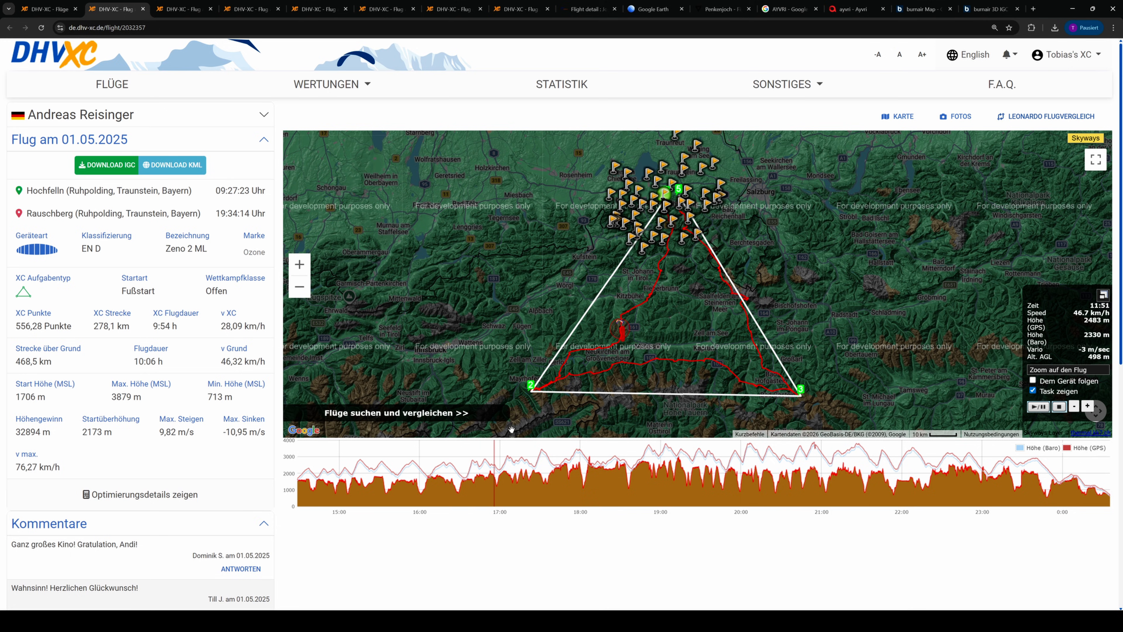
Open the list of flights available for comparison and load more entries into it.
left_click(462, 415)
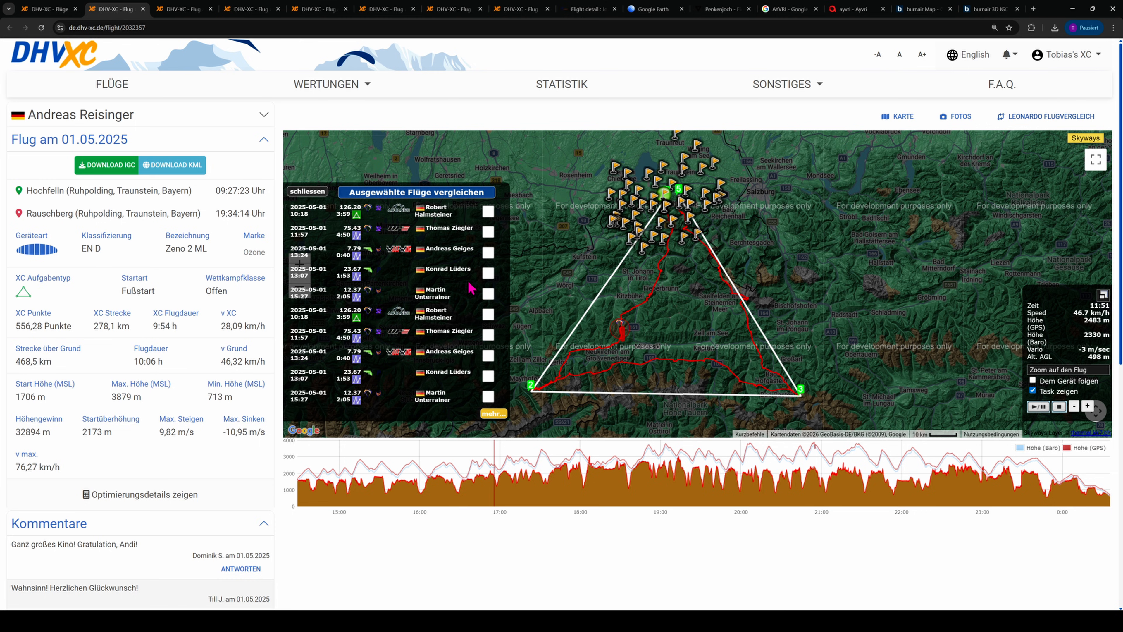
scroll(471, 289, "down", 2)
scroll(472, 283, "up", 1)
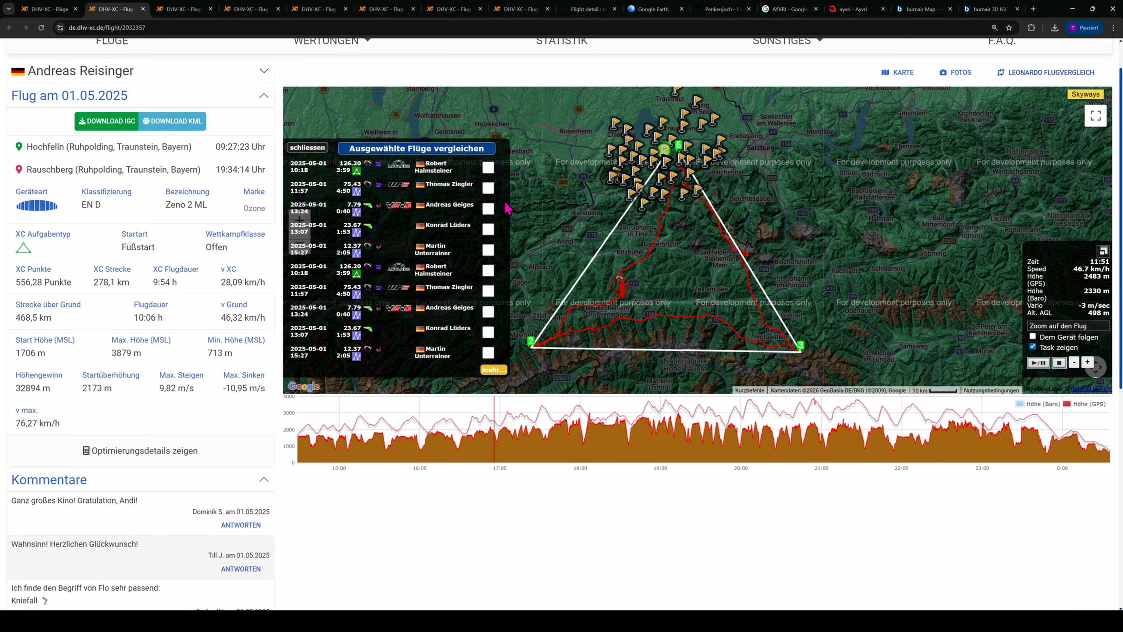
left_click(494, 370)
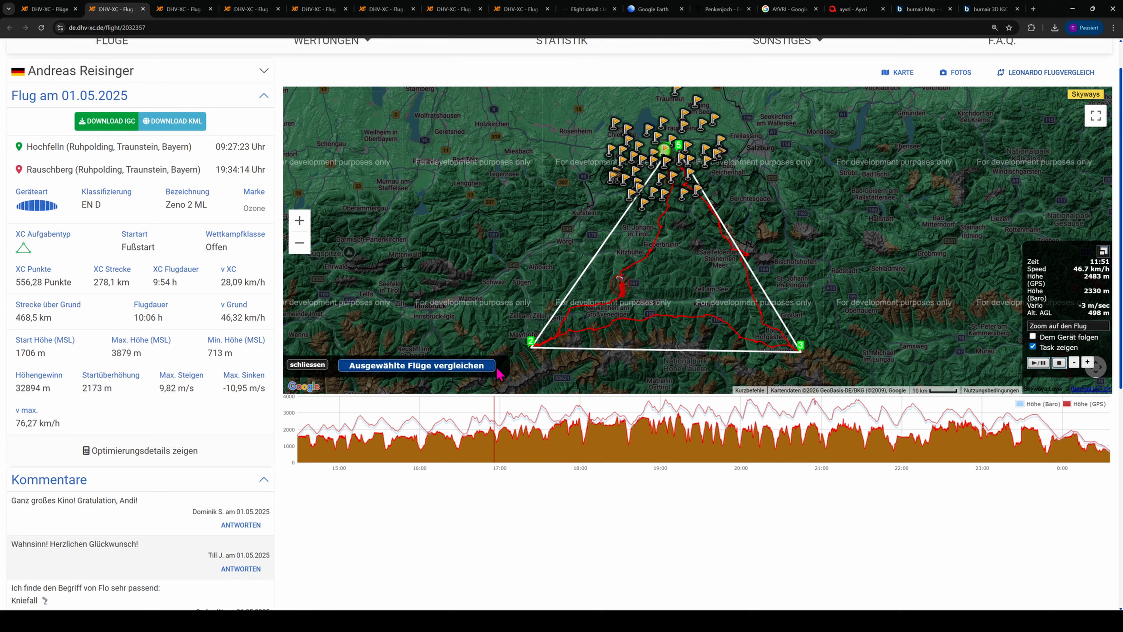
left_click(497, 369)
Select the 581.42-point flight from 09:15 and compare it with the current flight, dismissing the Google Maps notice.
left_click_drag(506, 242, 508, 280)
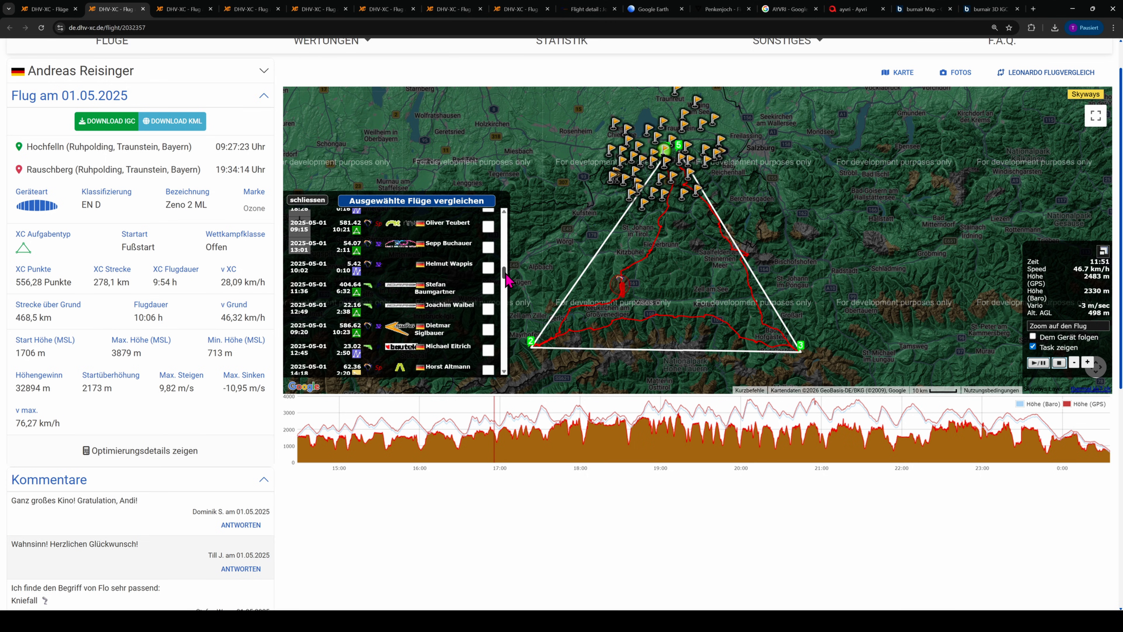
left_click_drag(509, 280, 509, 278)
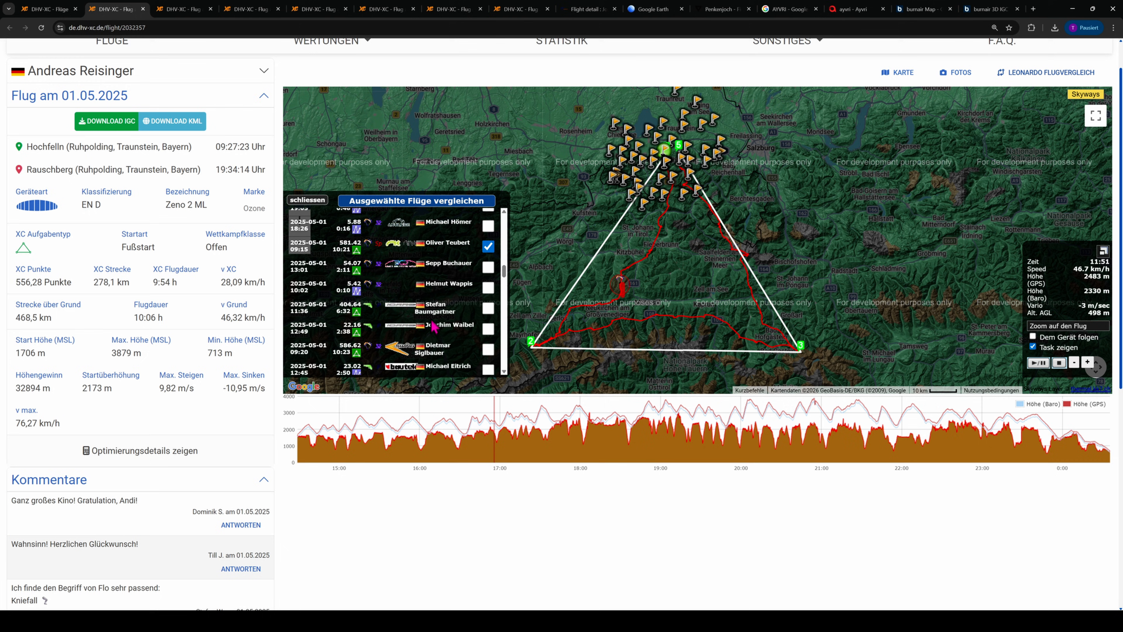
left_click(456, 206)
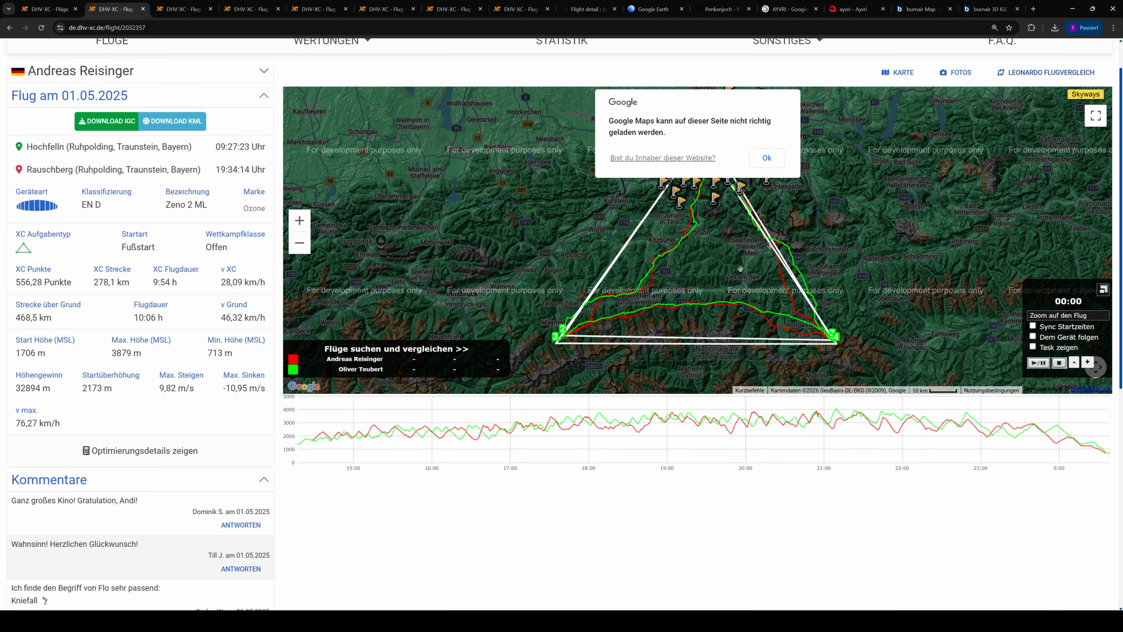
left_click(768, 158)
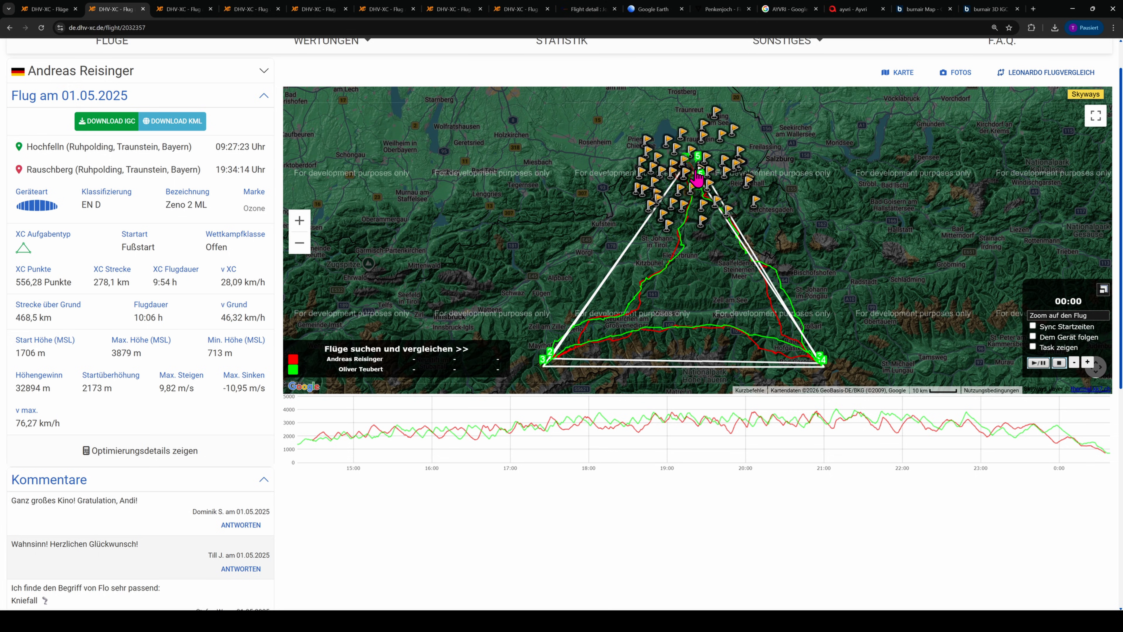
Examine both overlaid tracks in full screen around the start area and along the triangle's legs, and leave full screen.
scroll(696, 182, "up", 1)
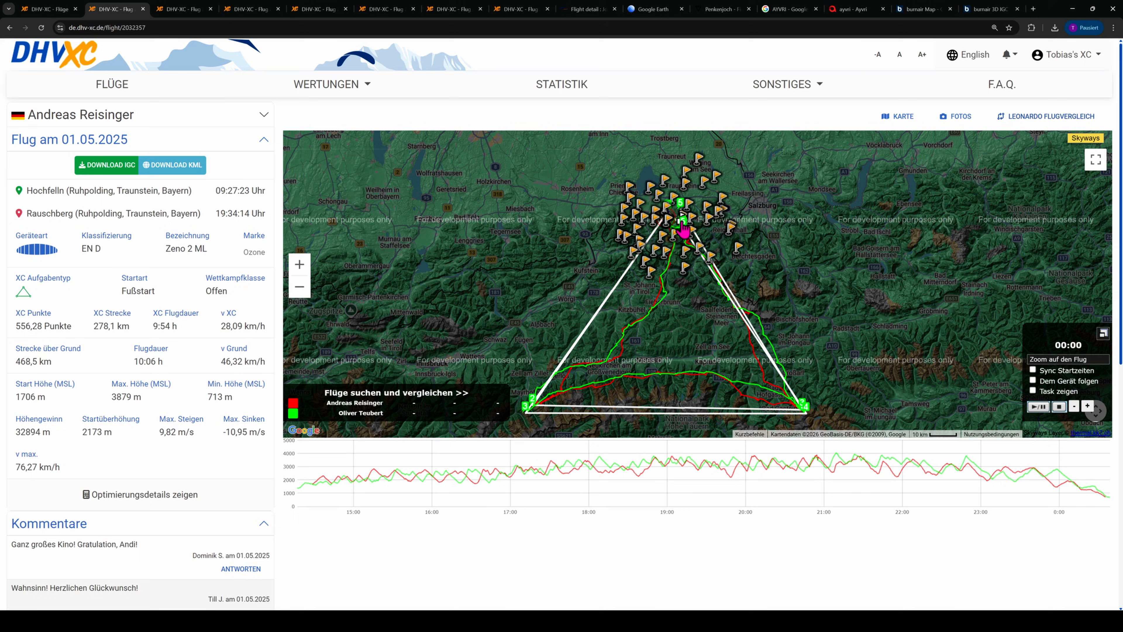
scroll(485, 265, "up", 1)
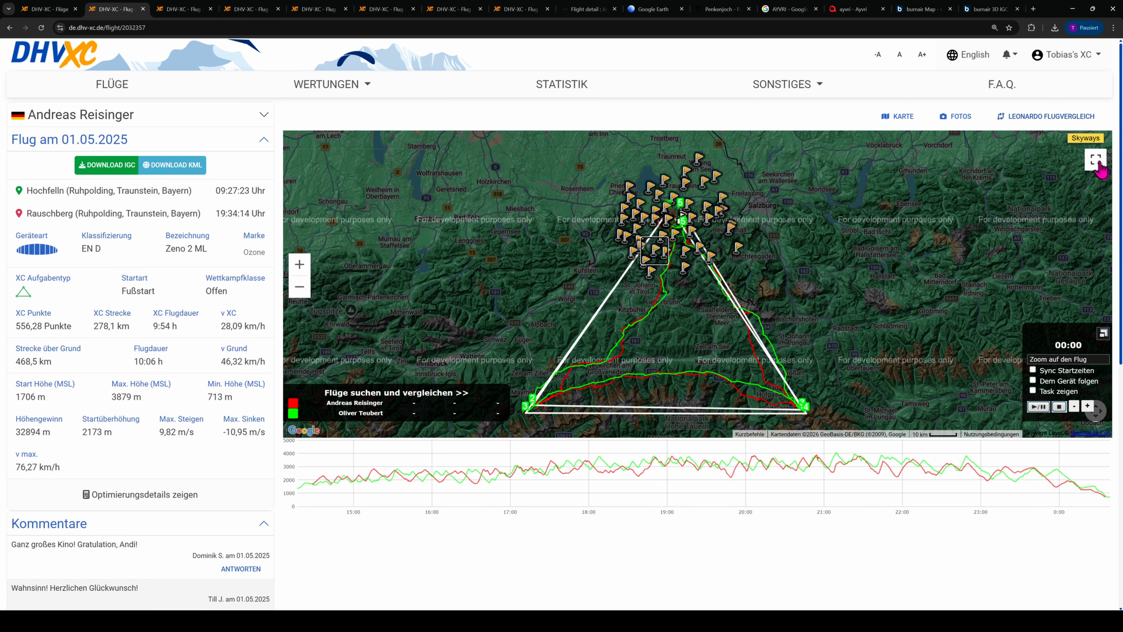
left_click(1096, 160)
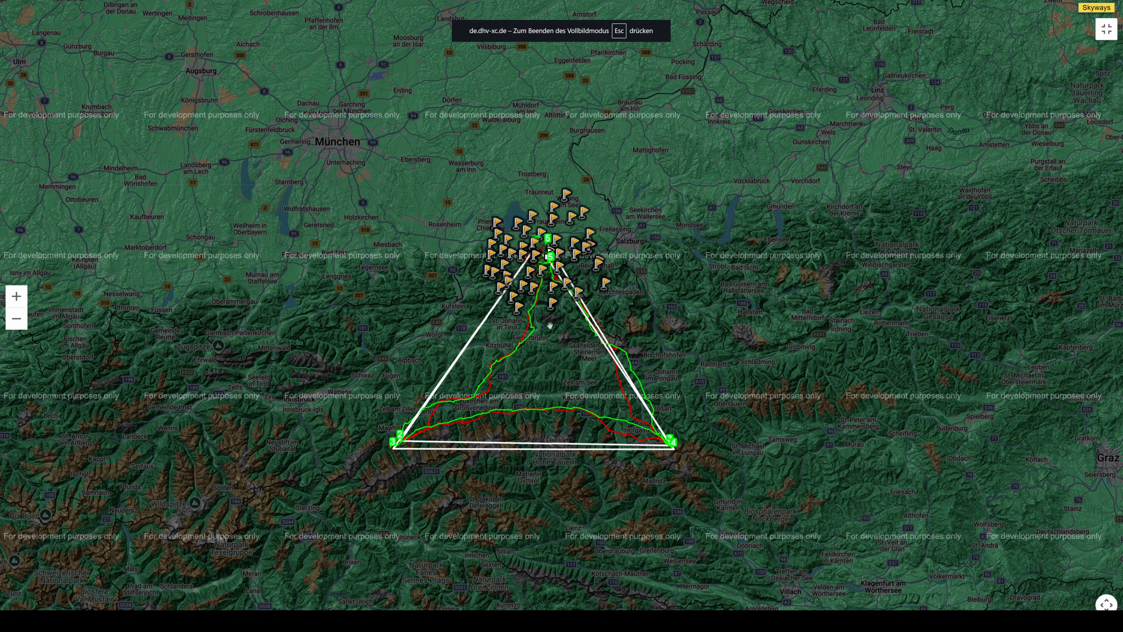
scroll(552, 324, "up", 5)
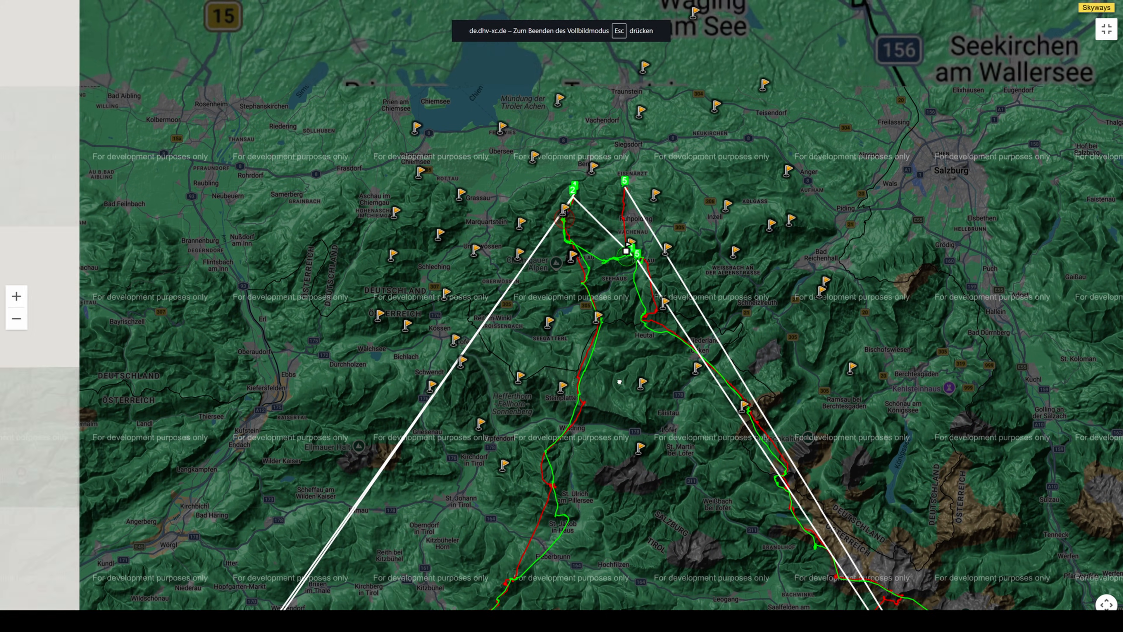
left_click_drag(623, 415, 652, 247)
left_click_drag(555, 436, 687, 297)
left_click_drag(878, 369, 323, 342)
left_click_drag(698, 362, 814, 363)
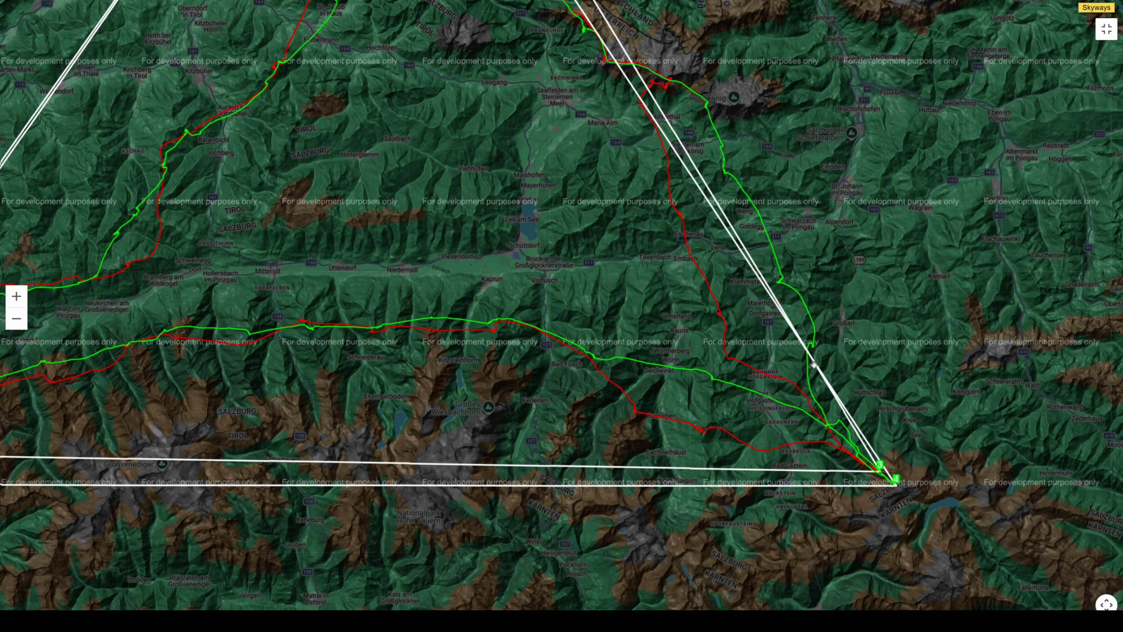
scroll(666, 488, "down", 2)
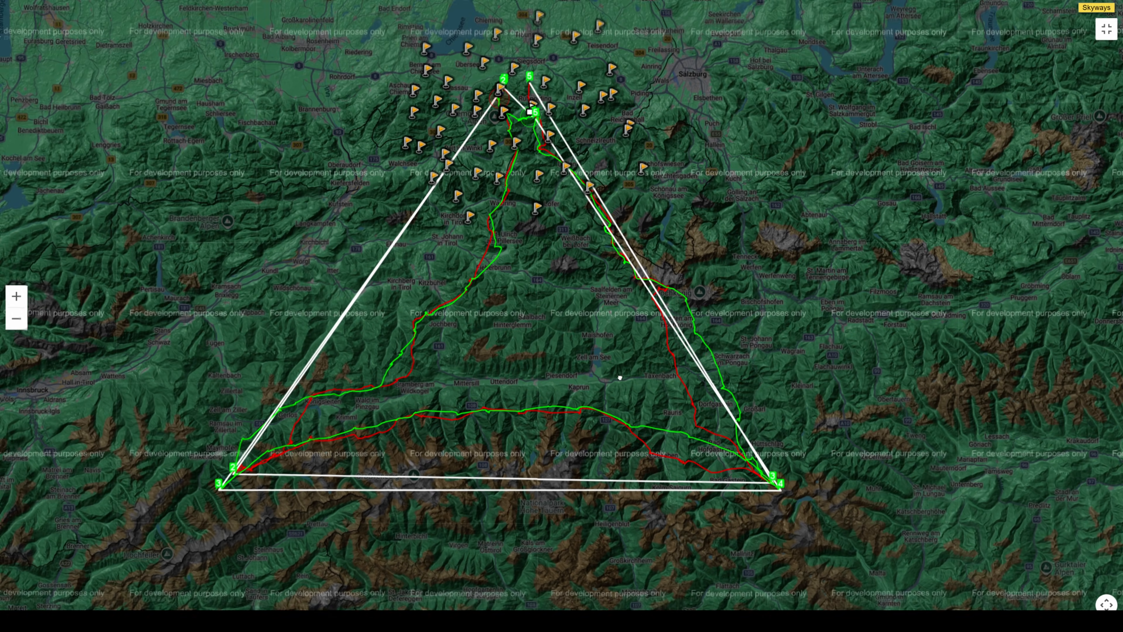
left_click_drag(620, 378, 652, 483)
scroll(568, 213, "up", 2)
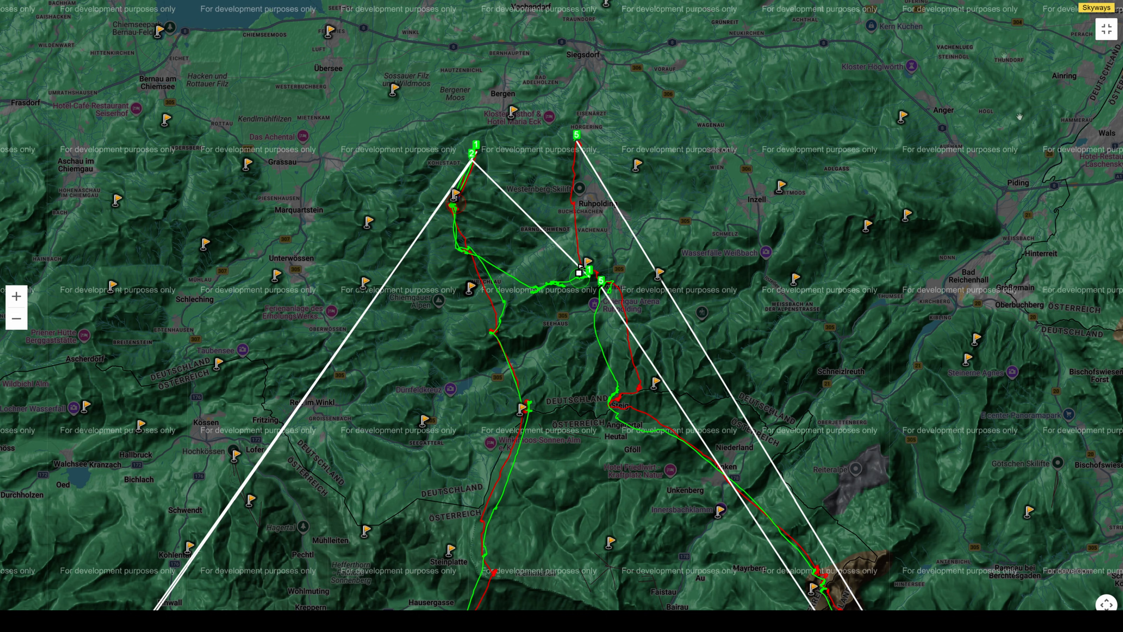
left_click(1105, 30)
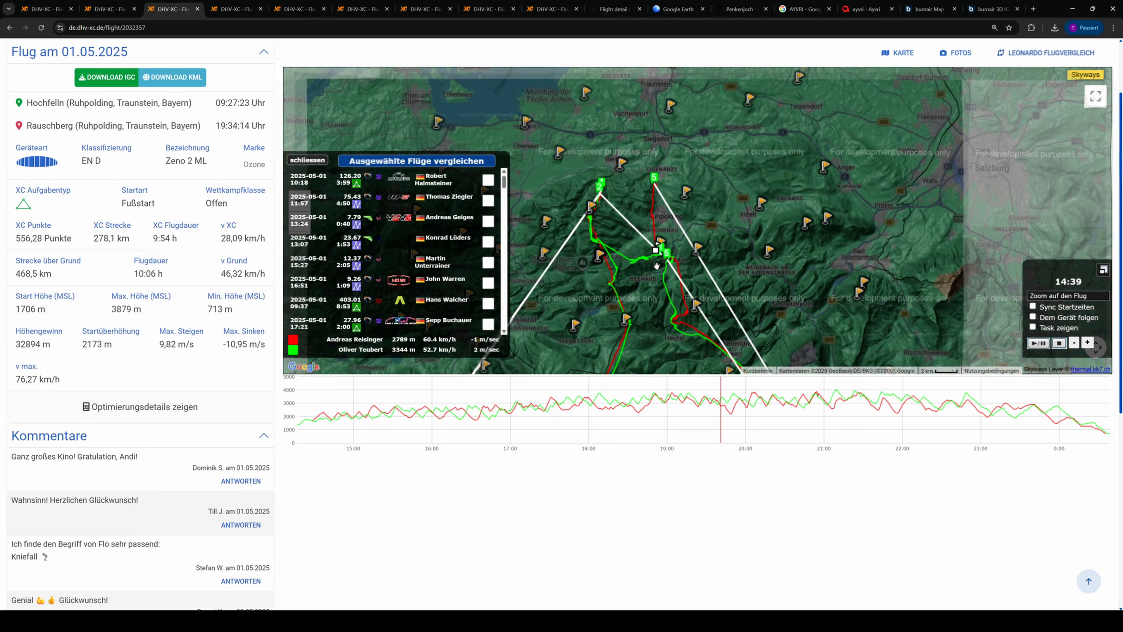
Inspect the route choices and turnpoints of both tracks around Ruhpolding in the embedded comparison map.
scroll(656, 265, "down", 2)
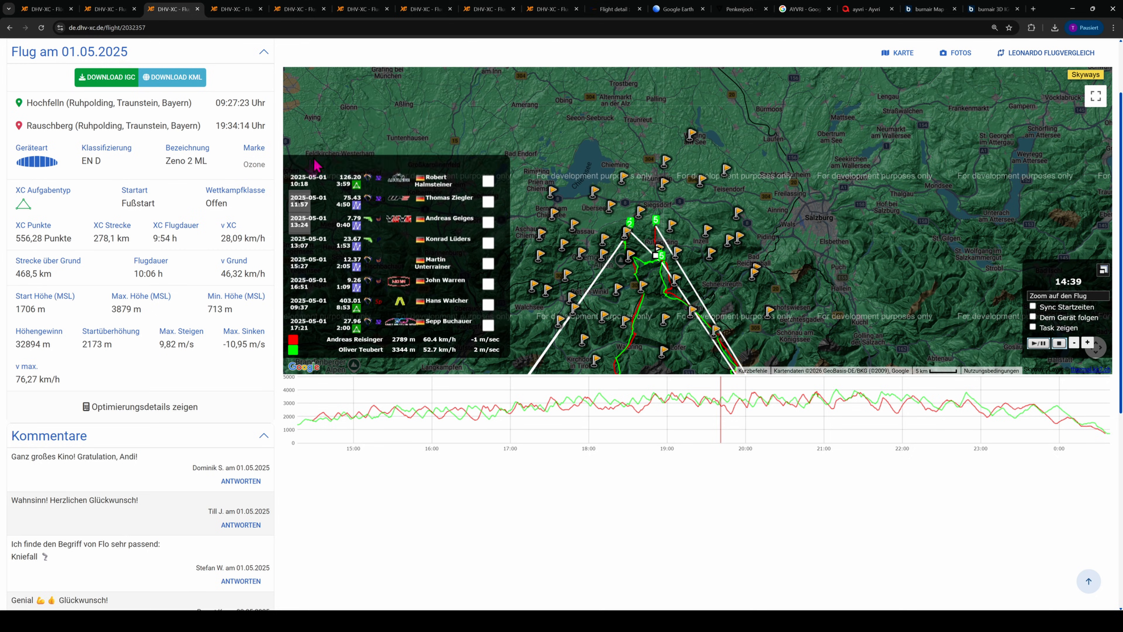
left_click_drag(684, 324, 662, 210)
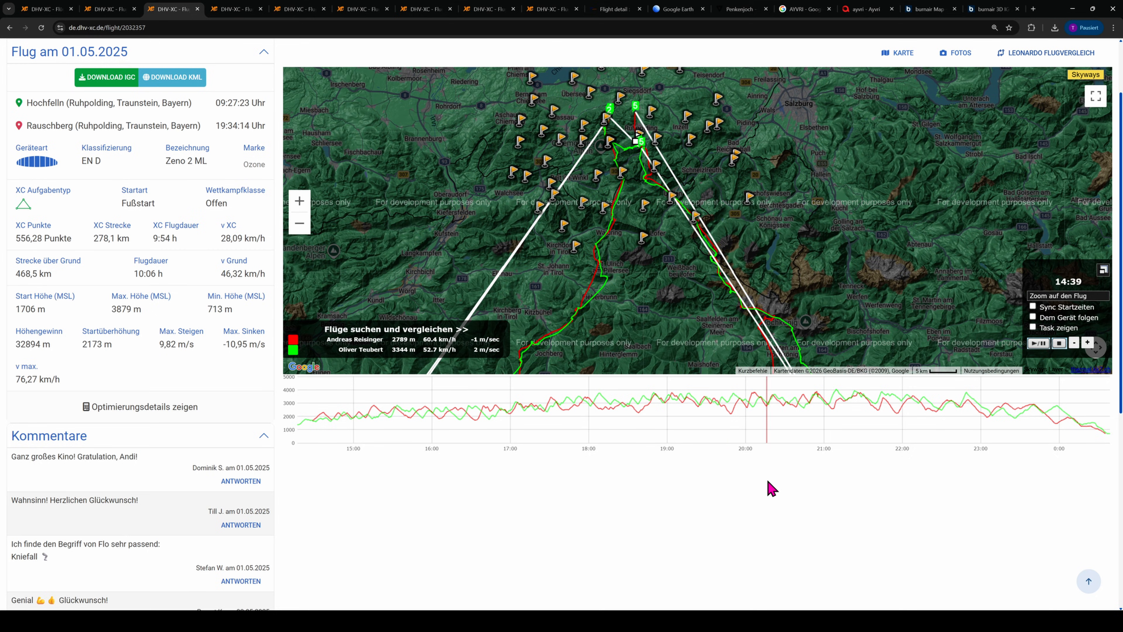
scroll(771, 489, "up", 2)
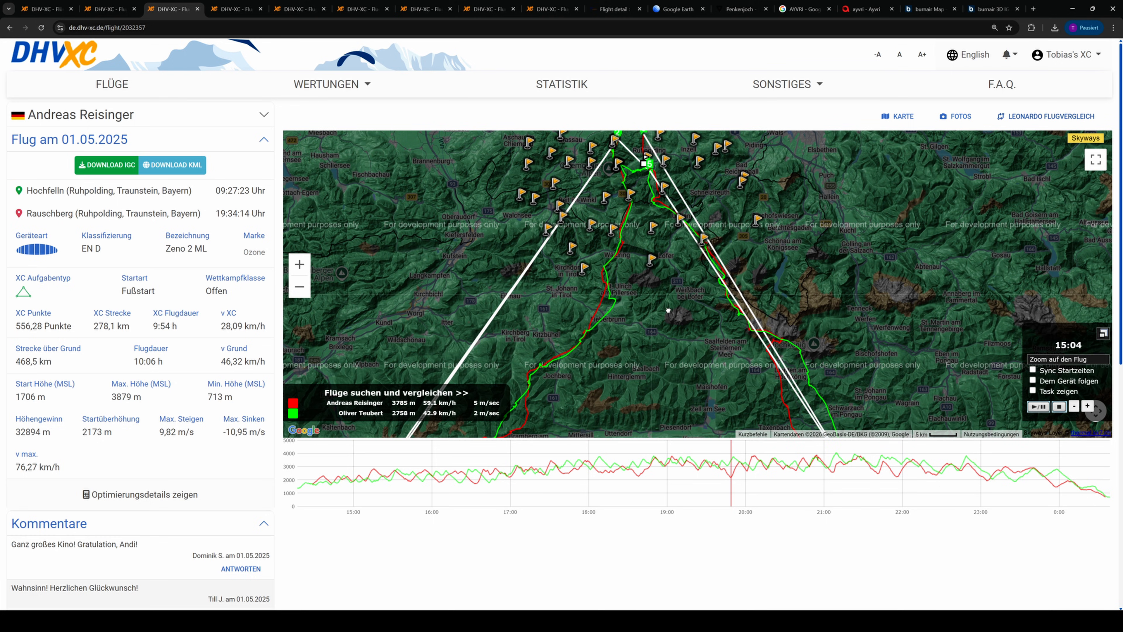
left_click_drag(641, 286, 650, 360)
scroll(665, 279, "up", 1)
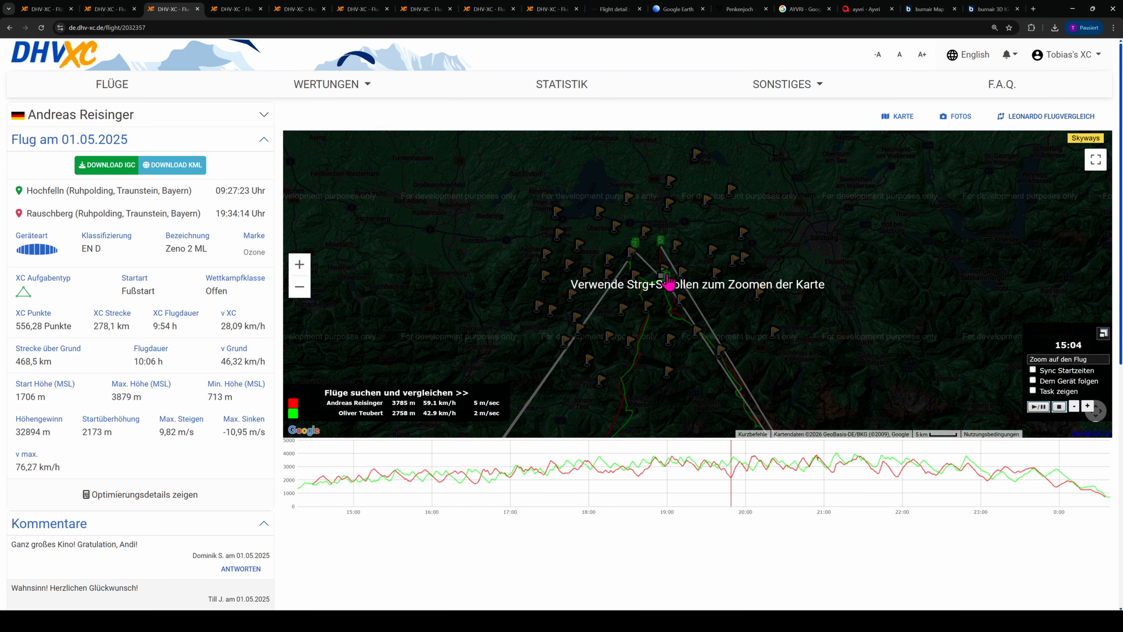
scroll(668, 305, "up", 4, "ctrl")
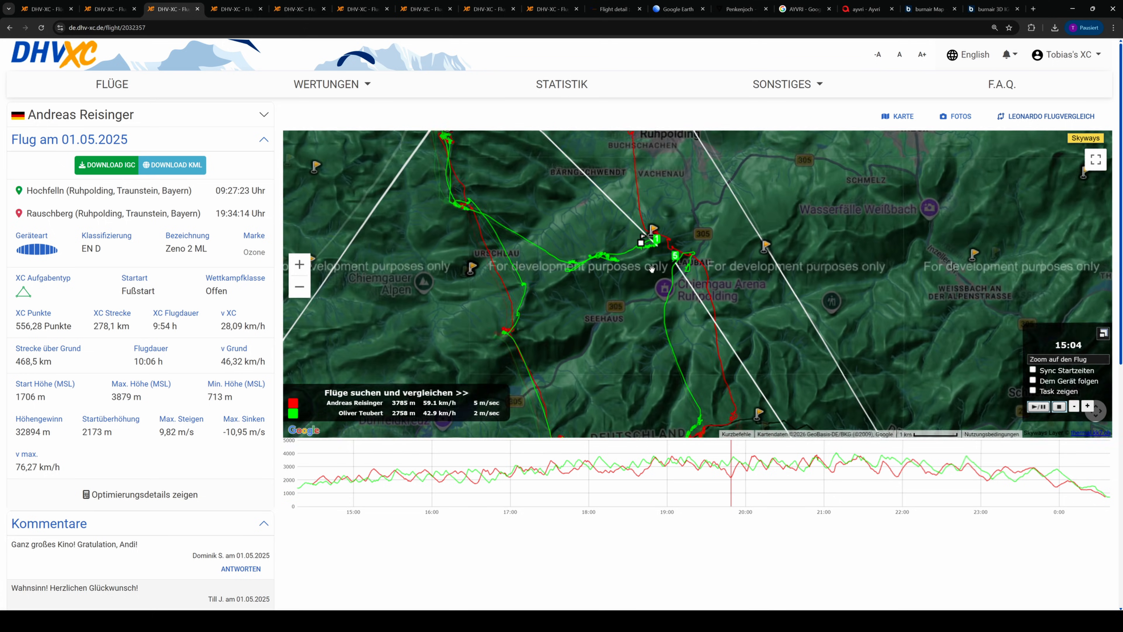
left_click_drag(681, 301, 765, 381)
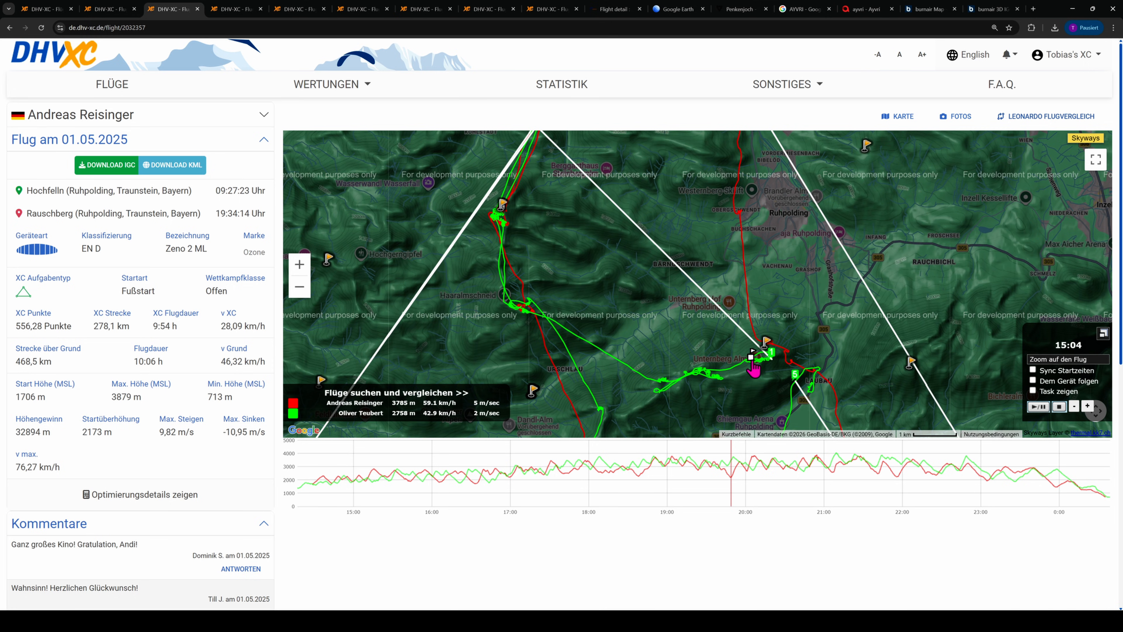
left_click_drag(641, 260, 607, 210)
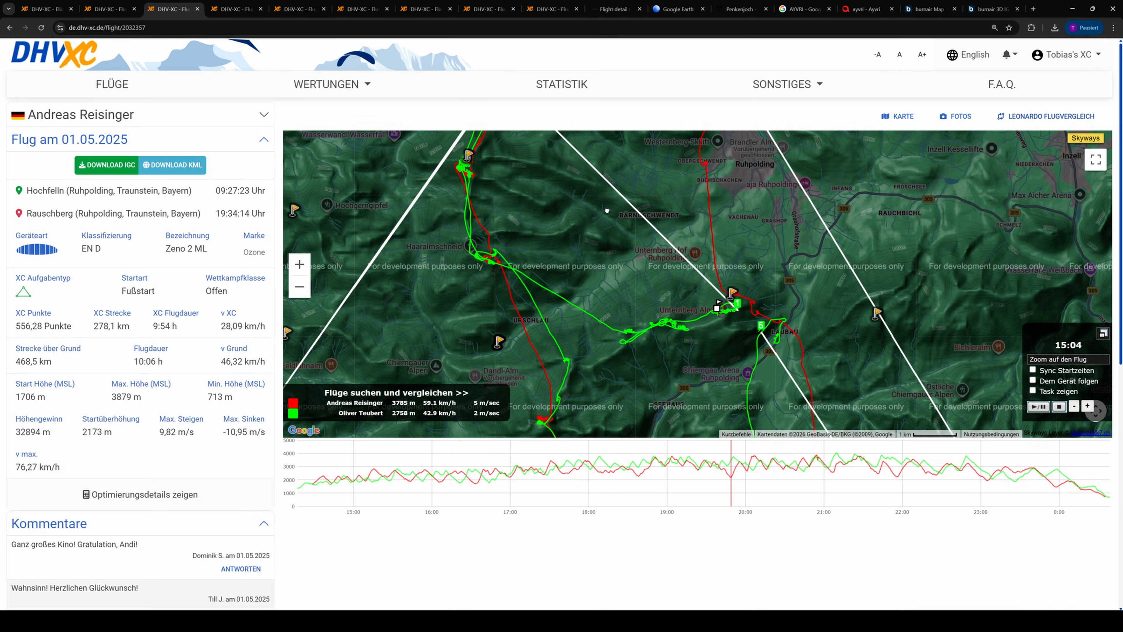
scroll(722, 354, "down", 2)
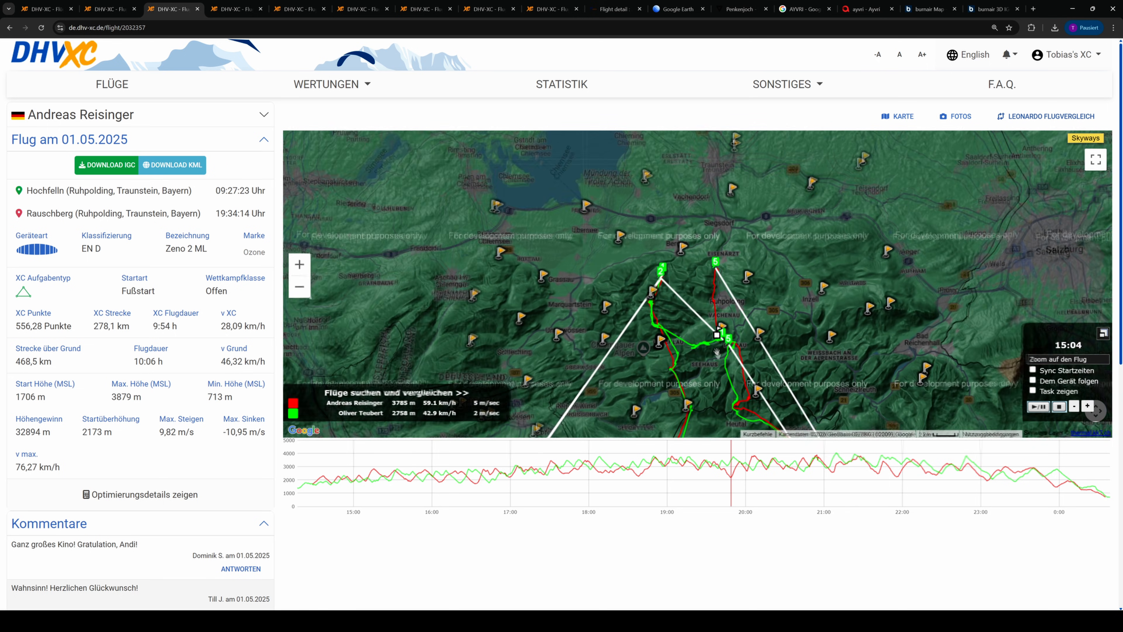
scroll(679, 336, "down", 2)
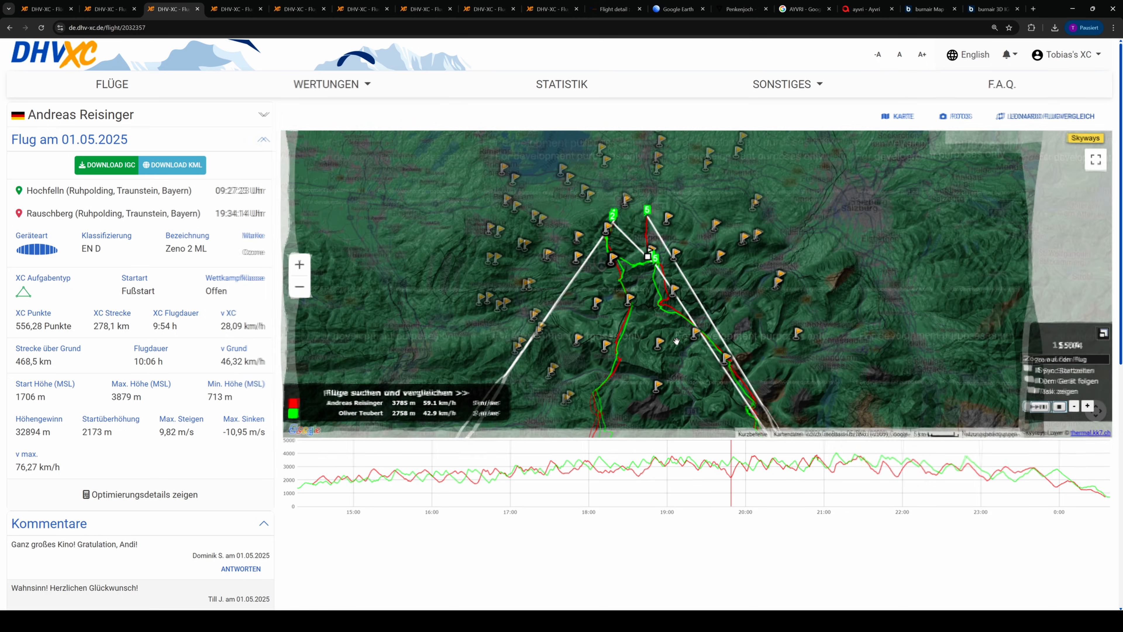
scroll(679, 337, "down", 2)
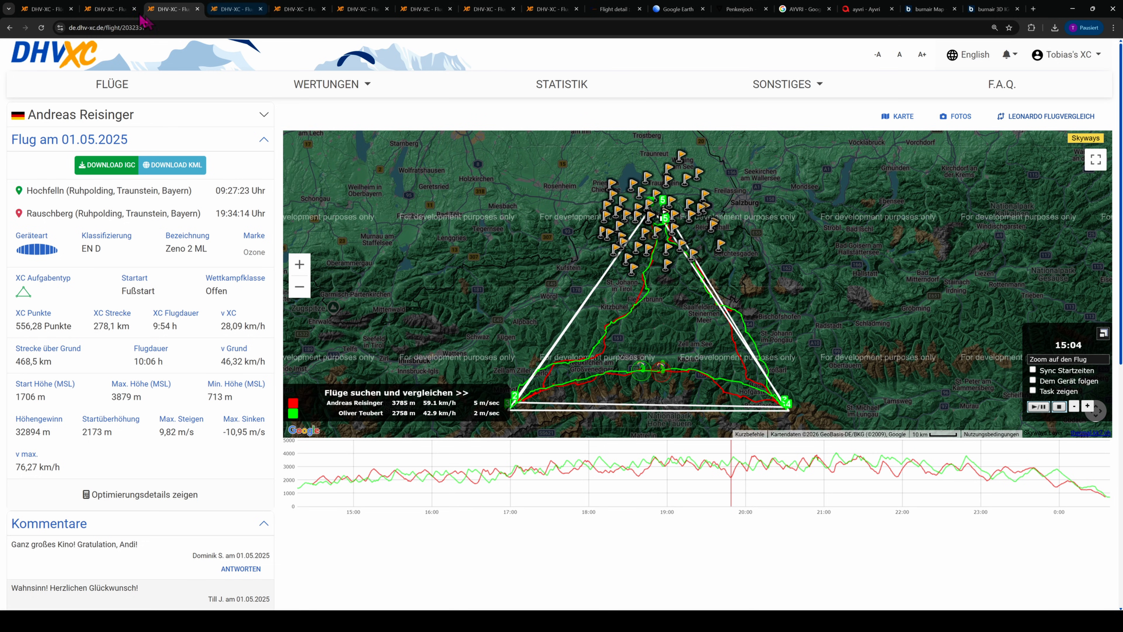
Switch to the 290,7 km flight from Unternberg and examine its track from the southern leg up to the start area.
left_click(115, 9)
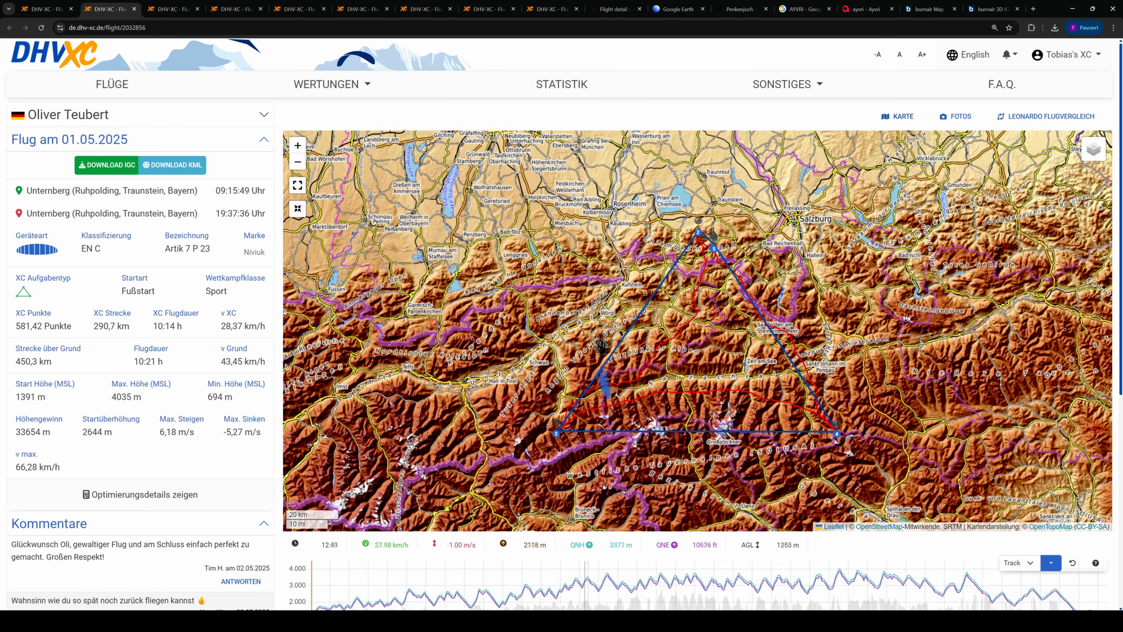
left_click_drag(476, 346, 445, 345)
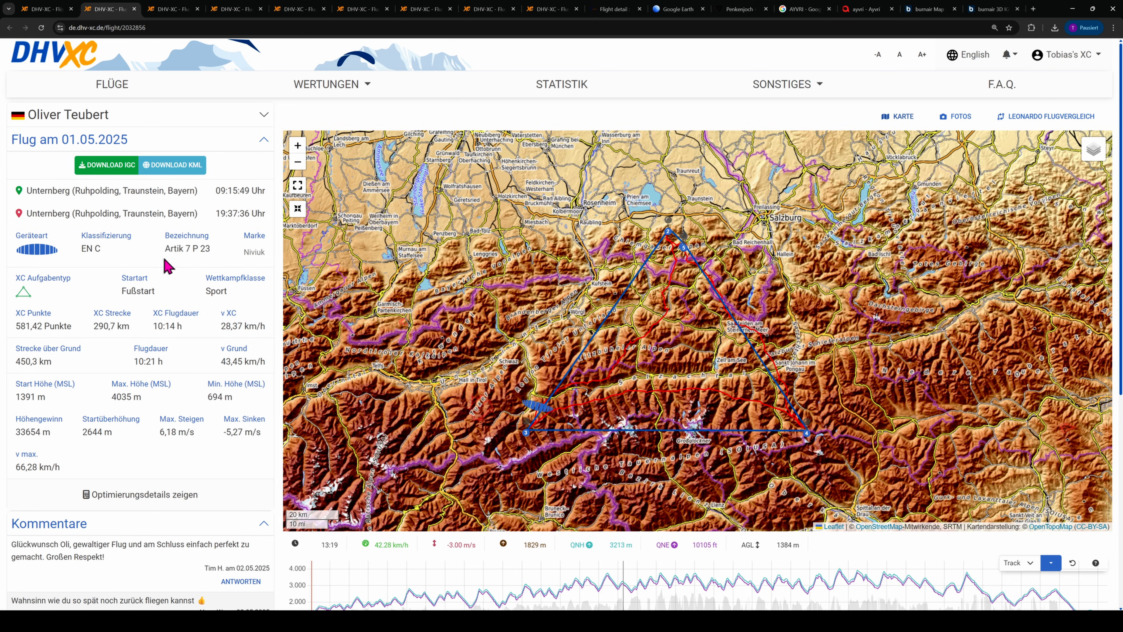
left_click_drag(728, 410, 726, 431)
scroll(727, 437, "up", 1)
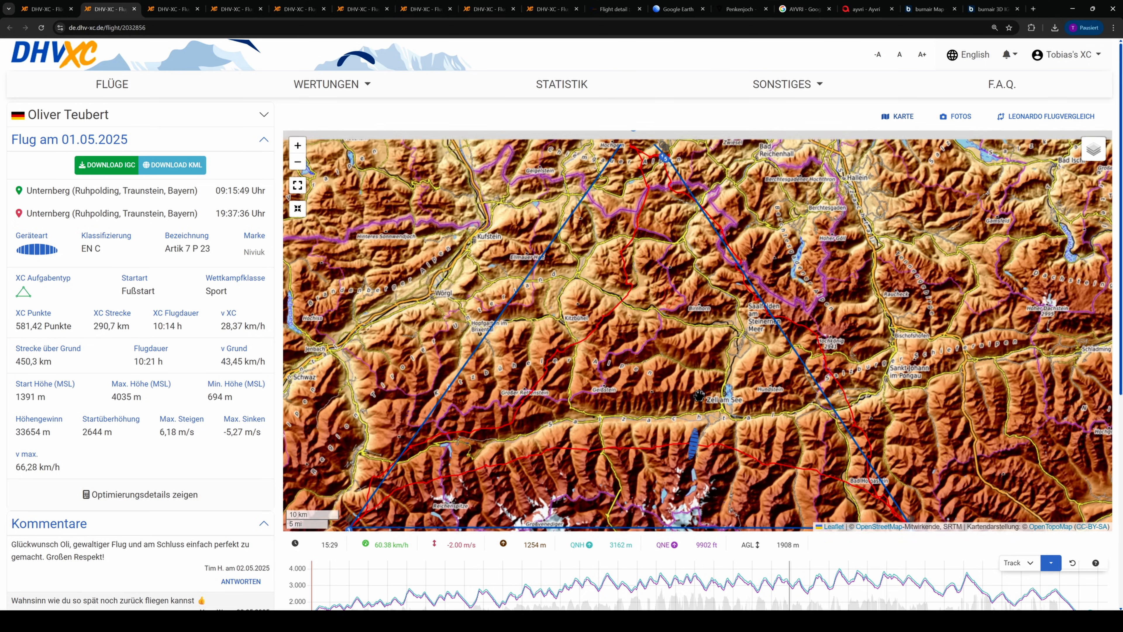
left_click_drag(636, 250, 643, 348)
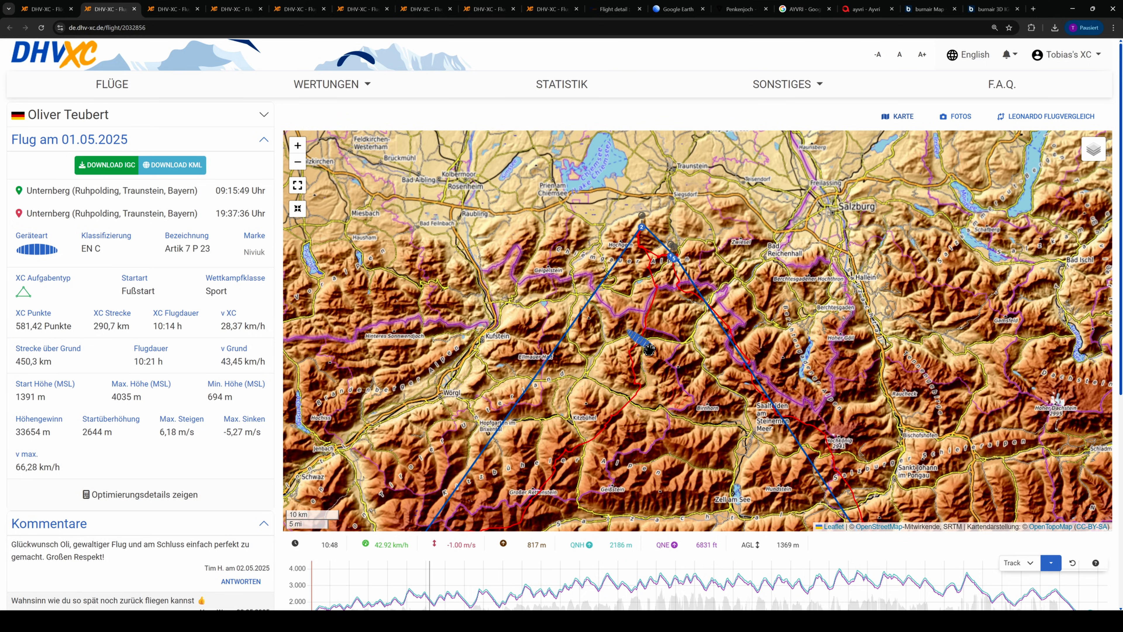
Look through the other open flight pages to identify which flights from 01.05.2025 are available for download.
left_click(183, 12)
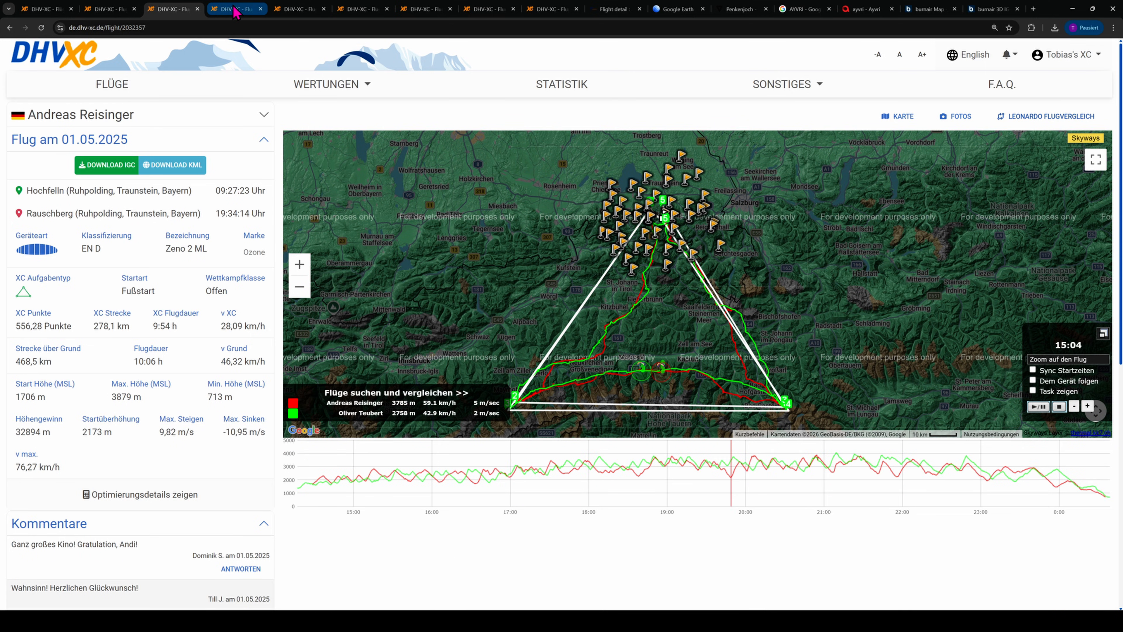
left_click(242, 10)
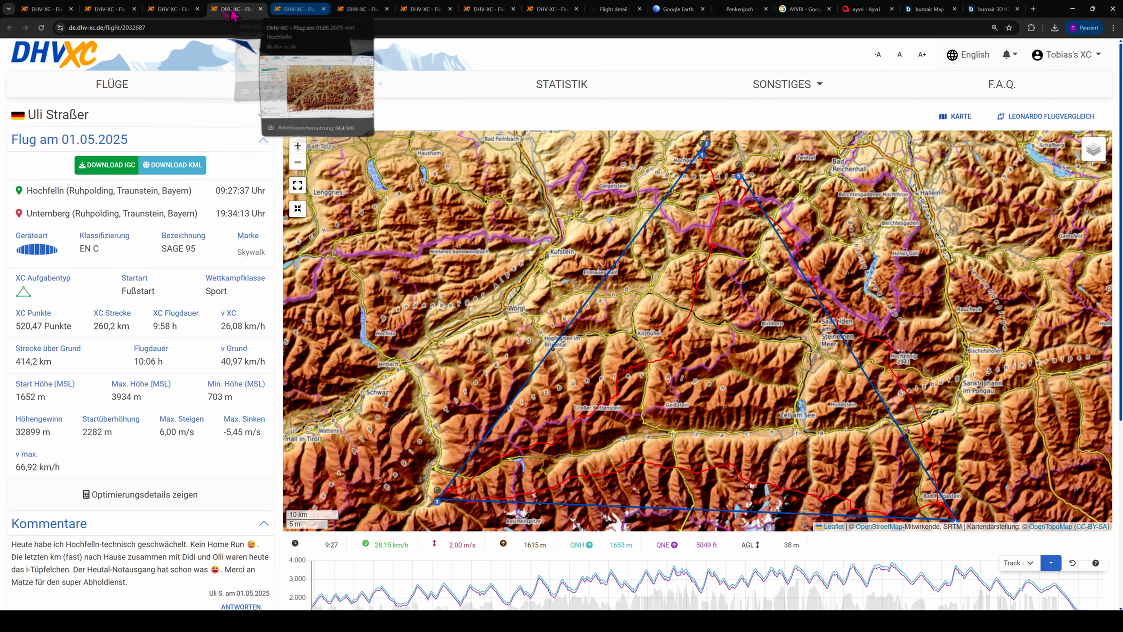
left_click(295, 12)
left_click(350, 11)
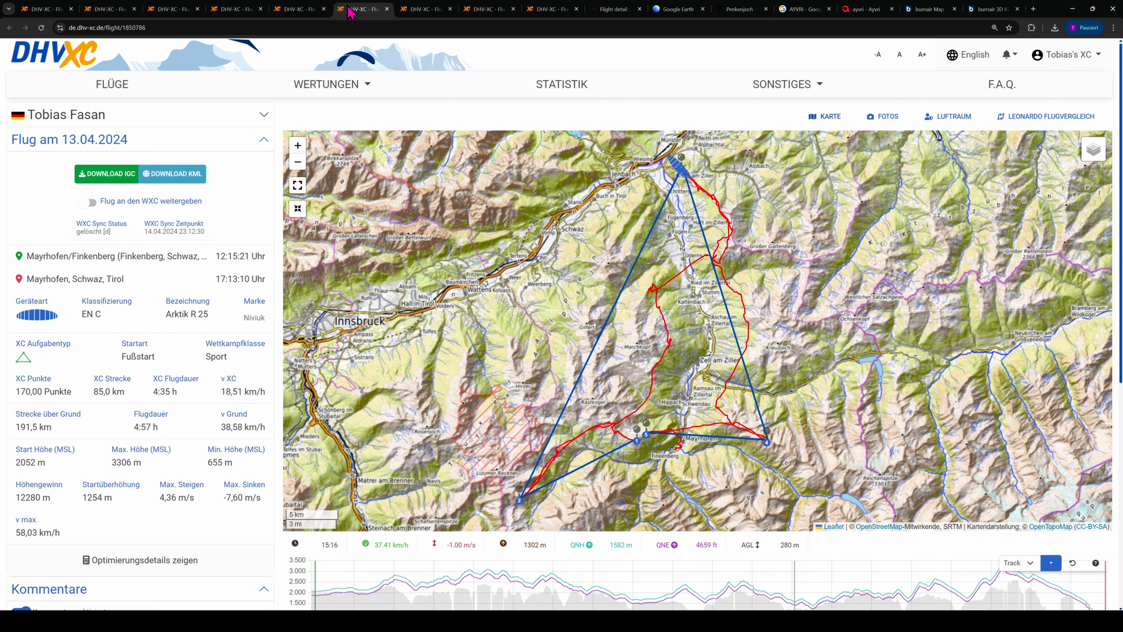
left_click(306, 9)
Download the IGC tracks of the 290,7 km, 260,2 km and 194,7 km flights from their detail pages.
left_click(101, 11)
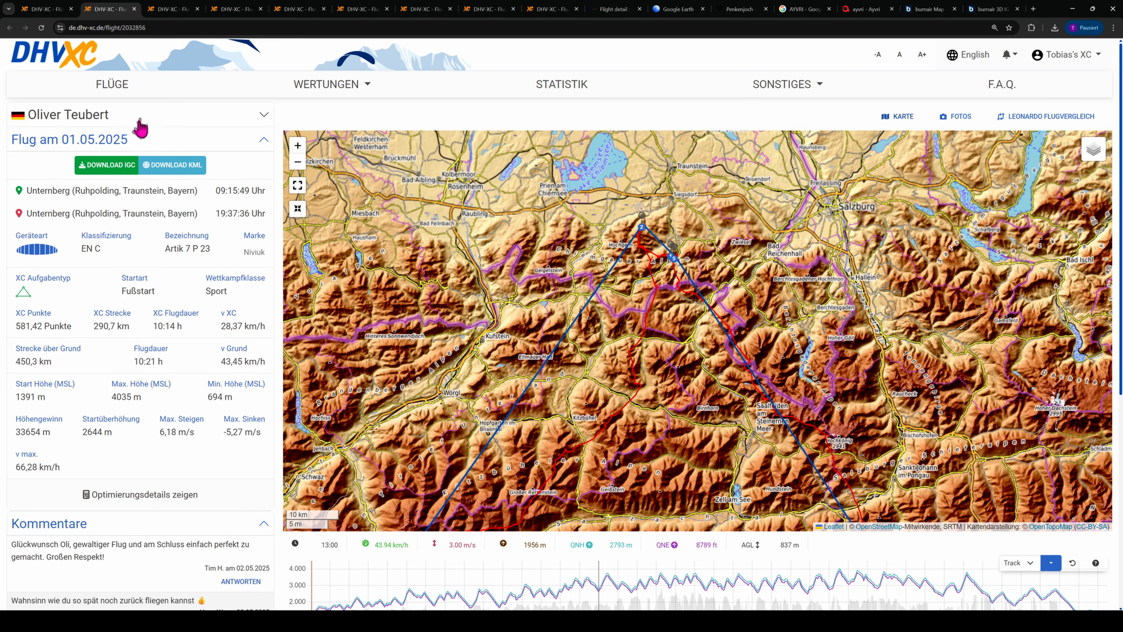
left_click(108, 170)
key("ctrl+Tab")
key("ctrl+Tab")
left_click(120, 171)
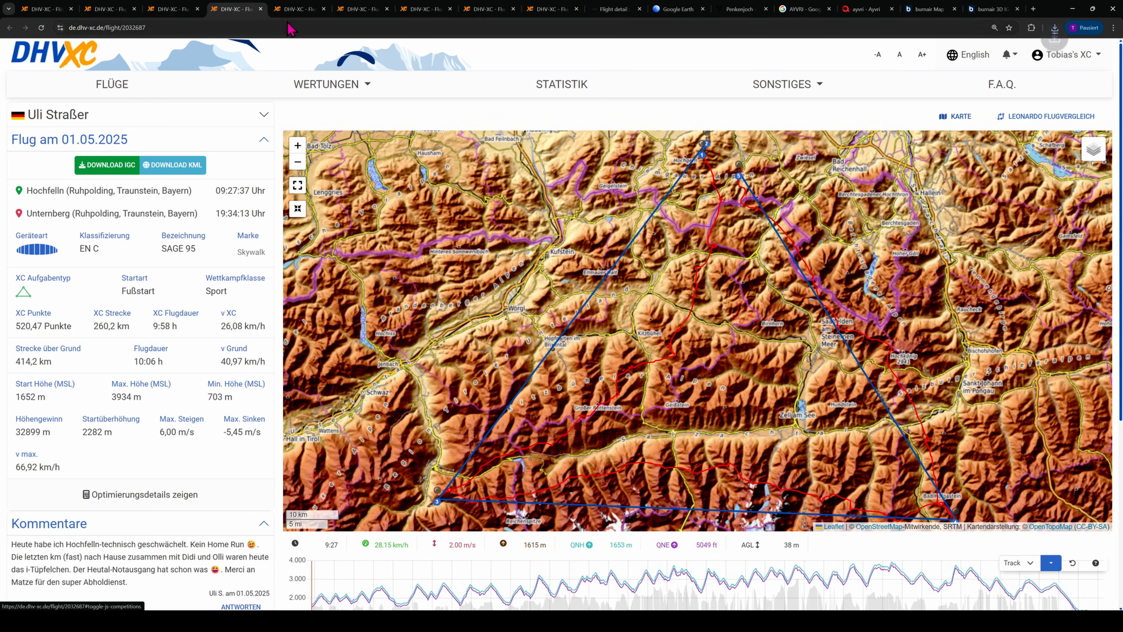
key("ctrl+Tab")
left_click(103, 170)
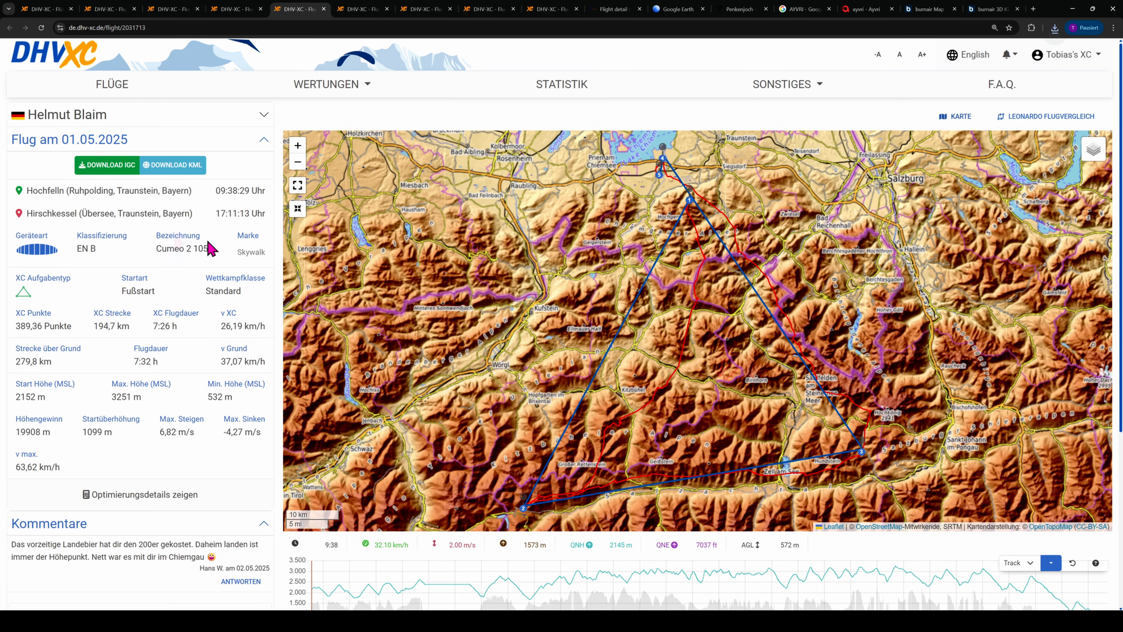
Switch to Ogoy and create a new scene from the four downloaded DHV-XC 2025-05-01 IGC tracks.
left_click(732, 12)
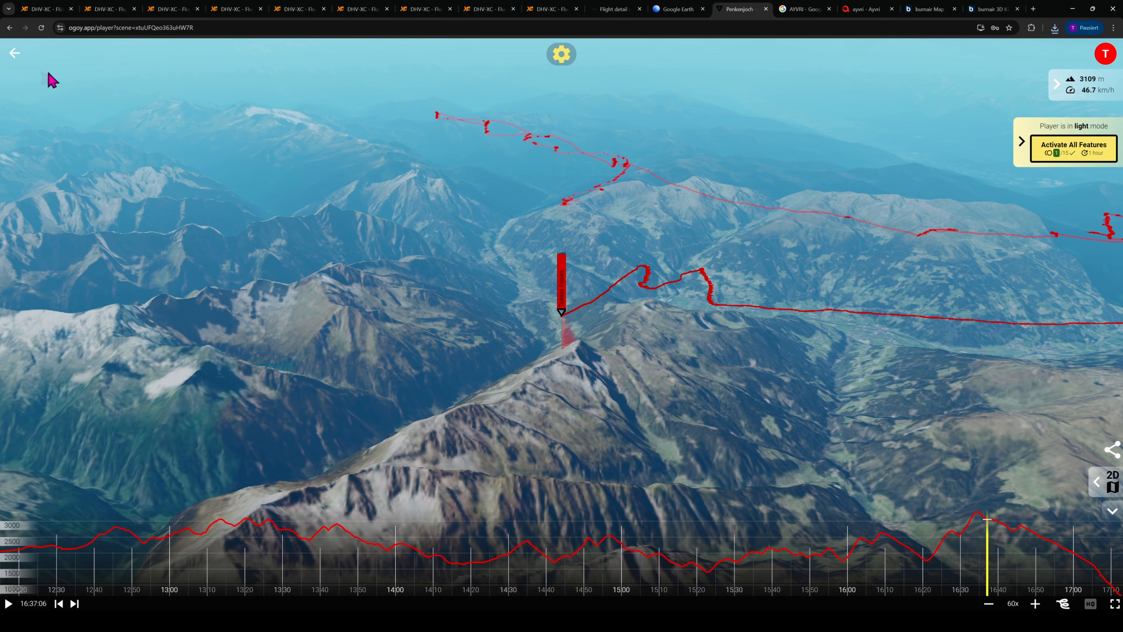
left_click(14, 62)
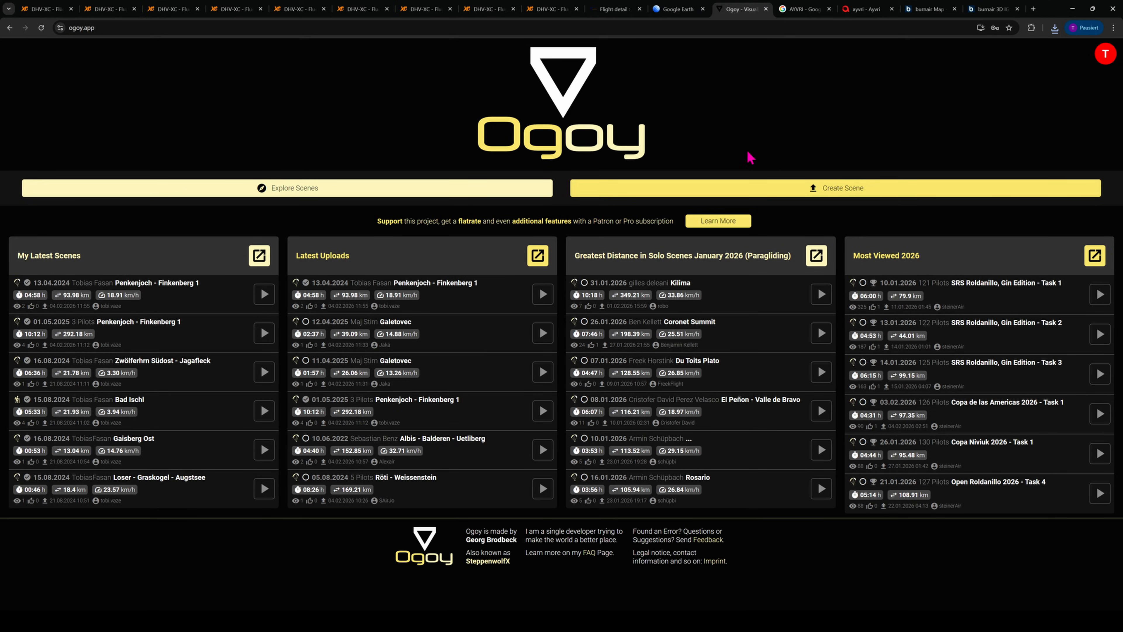
left_click(855, 188)
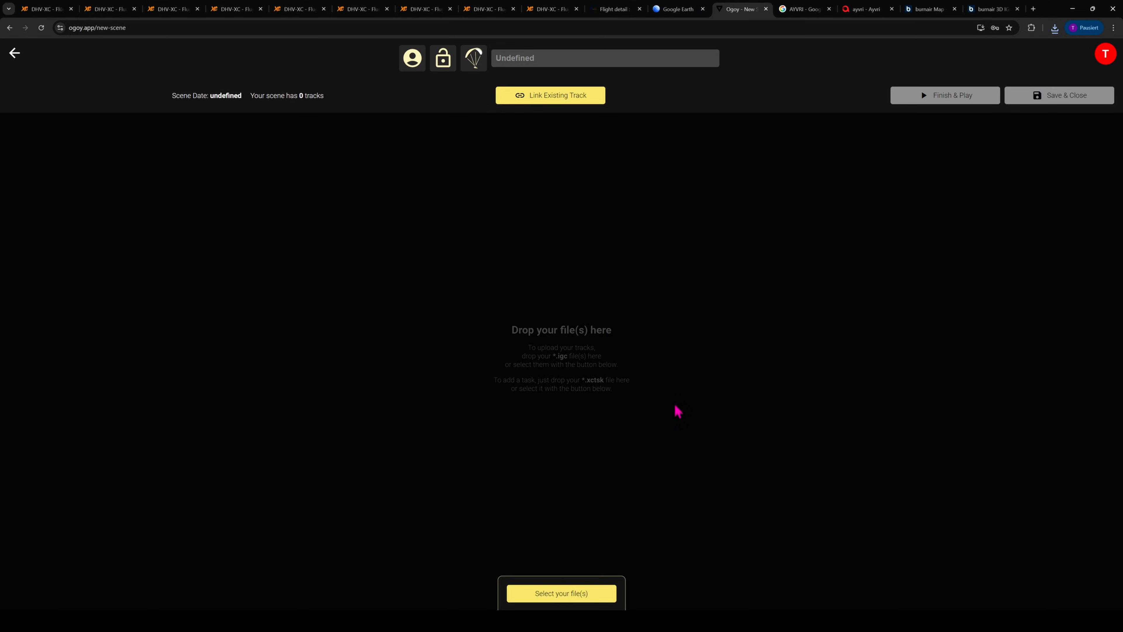
left_click(588, 595)
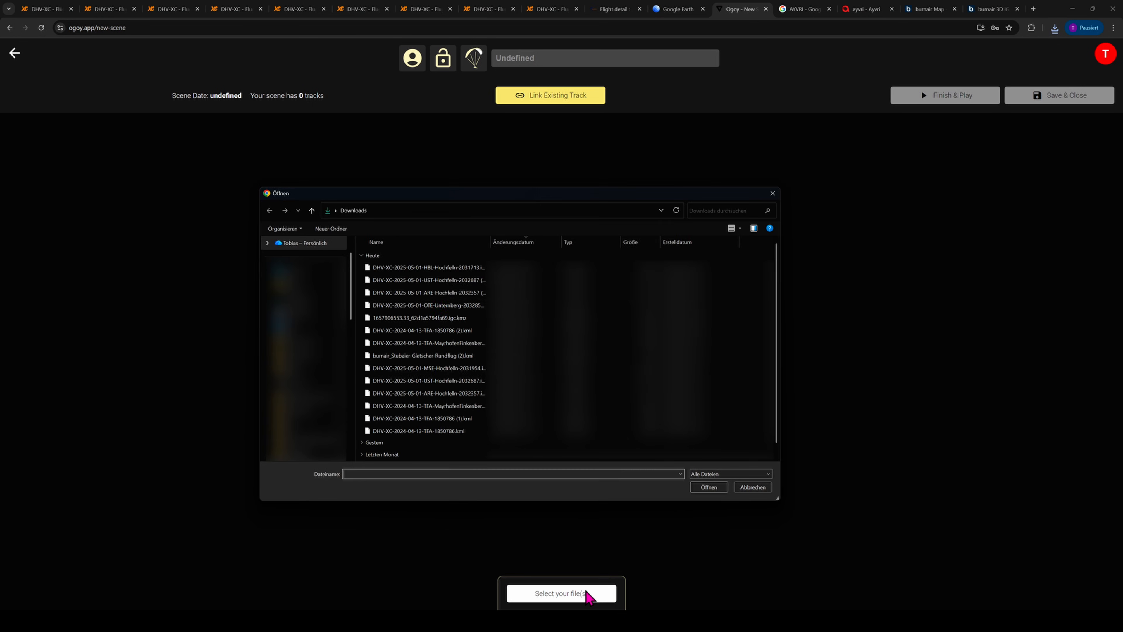
left_click(437, 267)
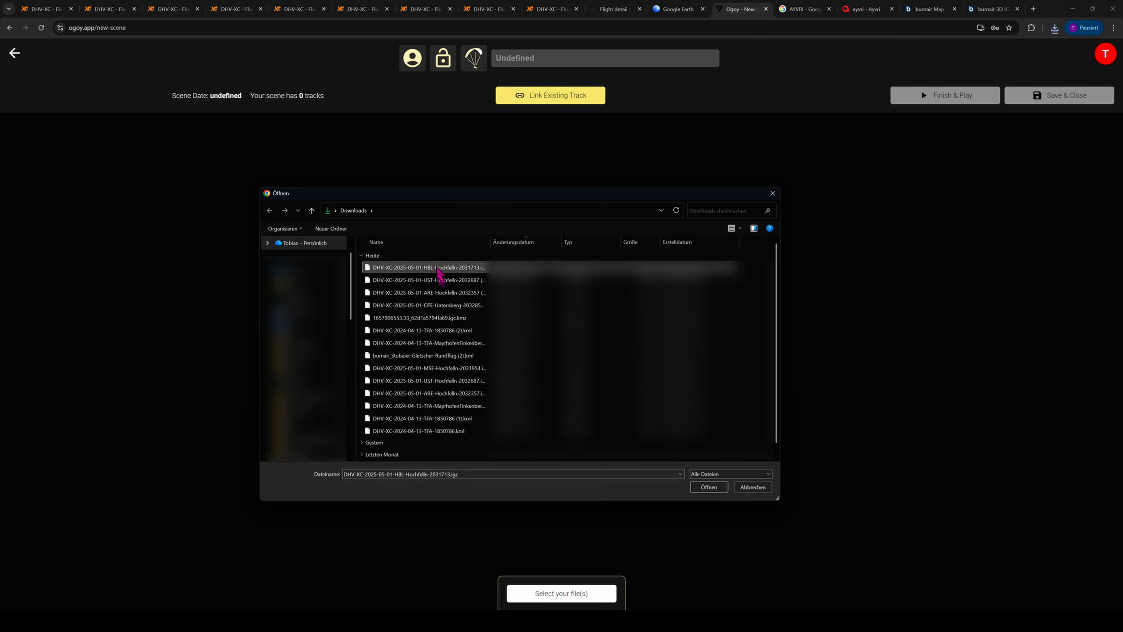
left_click(436, 307, "shift")
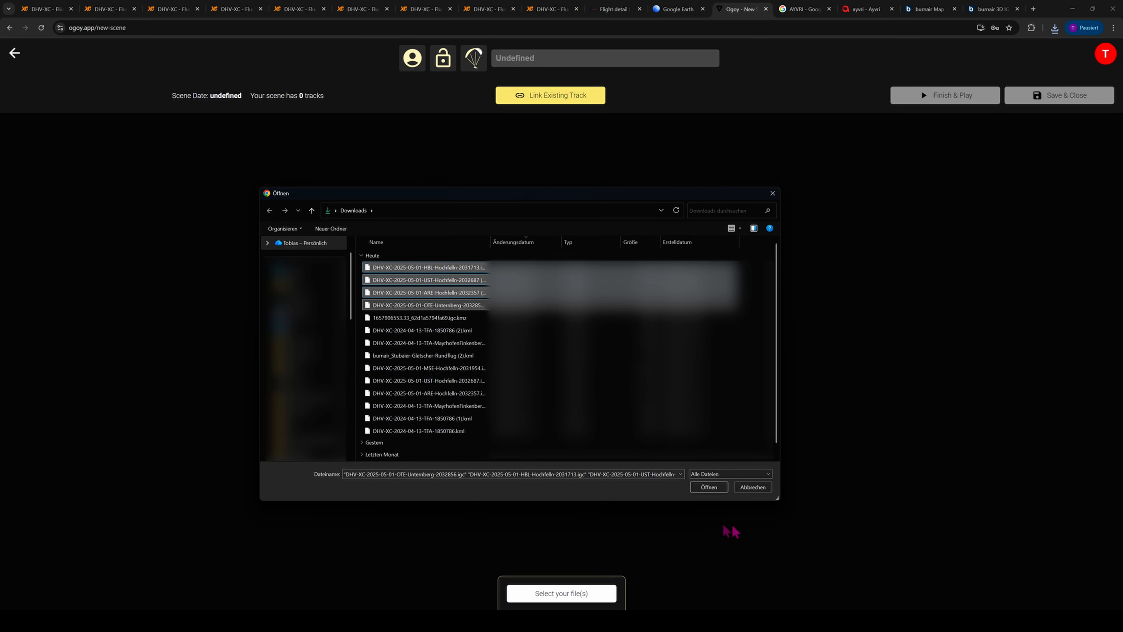
left_click(710, 488)
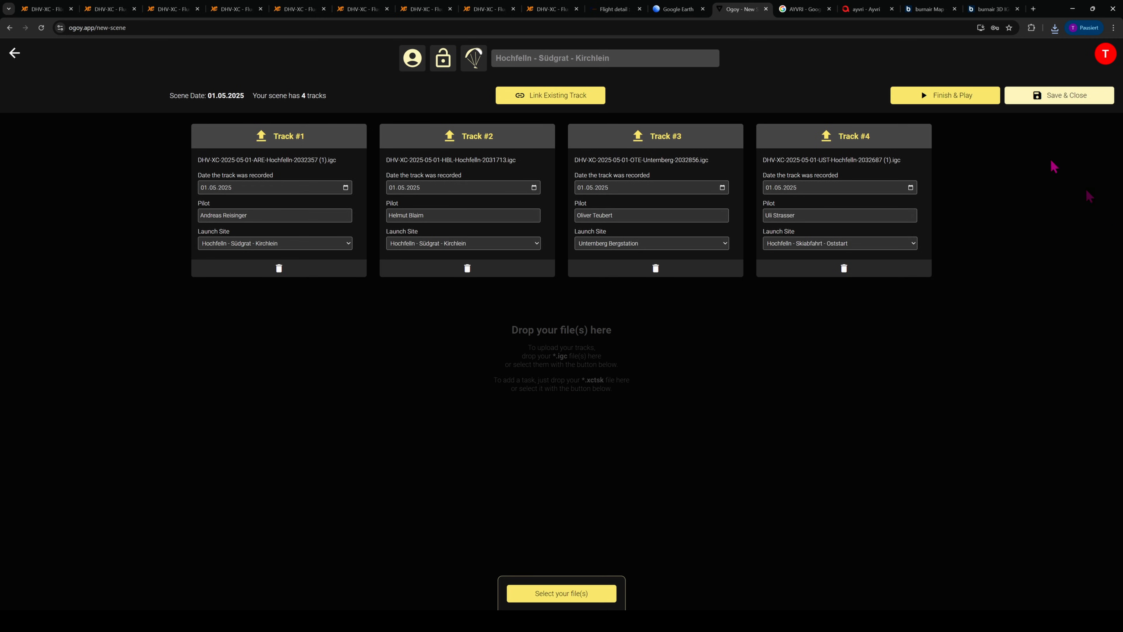
Finish the scene with the pilot who launched at Unternberg Bergstation as the star, and start its 3D playback.
left_click(943, 99)
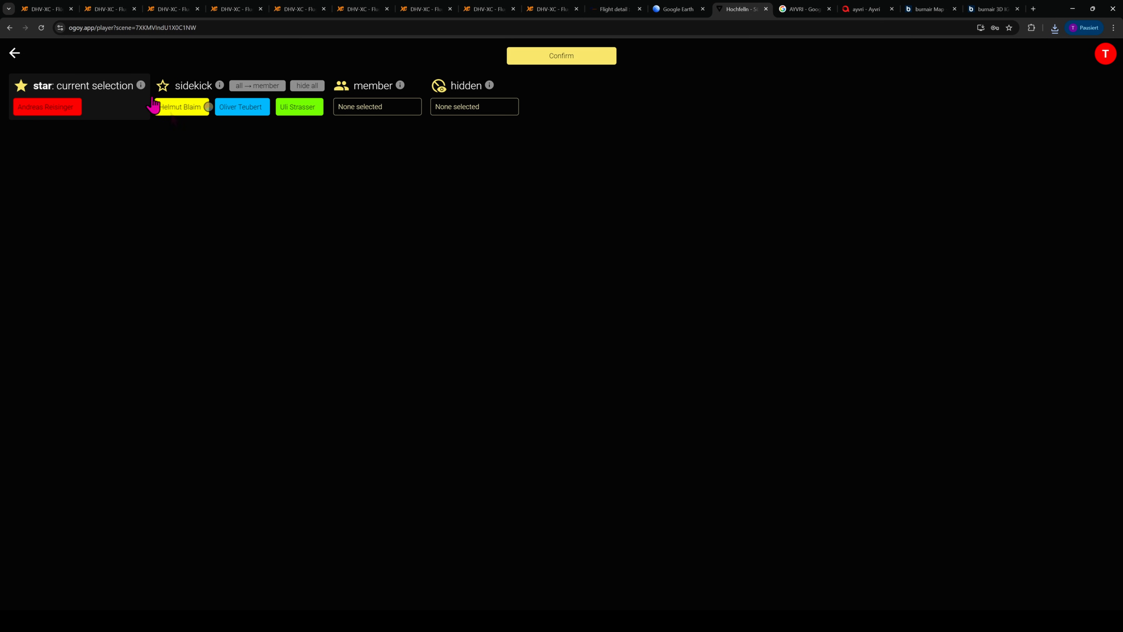
left_click(234, 112)
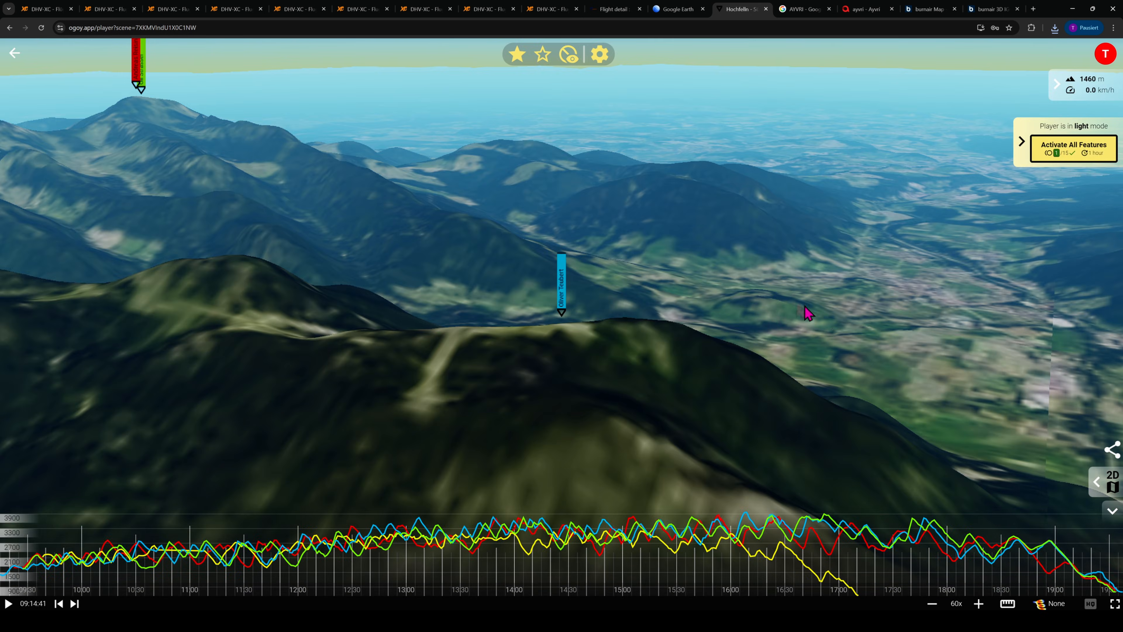
mouse_move(805, 312)
left_mouse_down()
mouse_move(765, 309)
mouse_move(627, 246)
mouse_move(605, 212)
mouse_move(609, 254)
mouse_move(595, 210)
mouse_move(605, 201)
mouse_move(608, 239)
left_mouse_up()
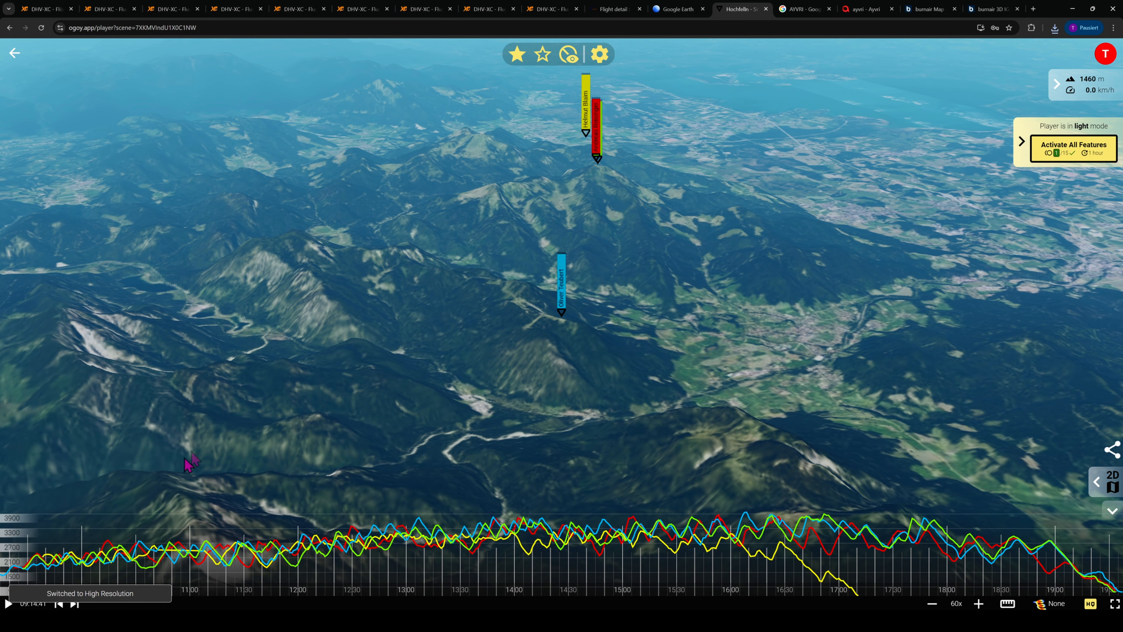
left_click(7, 604)
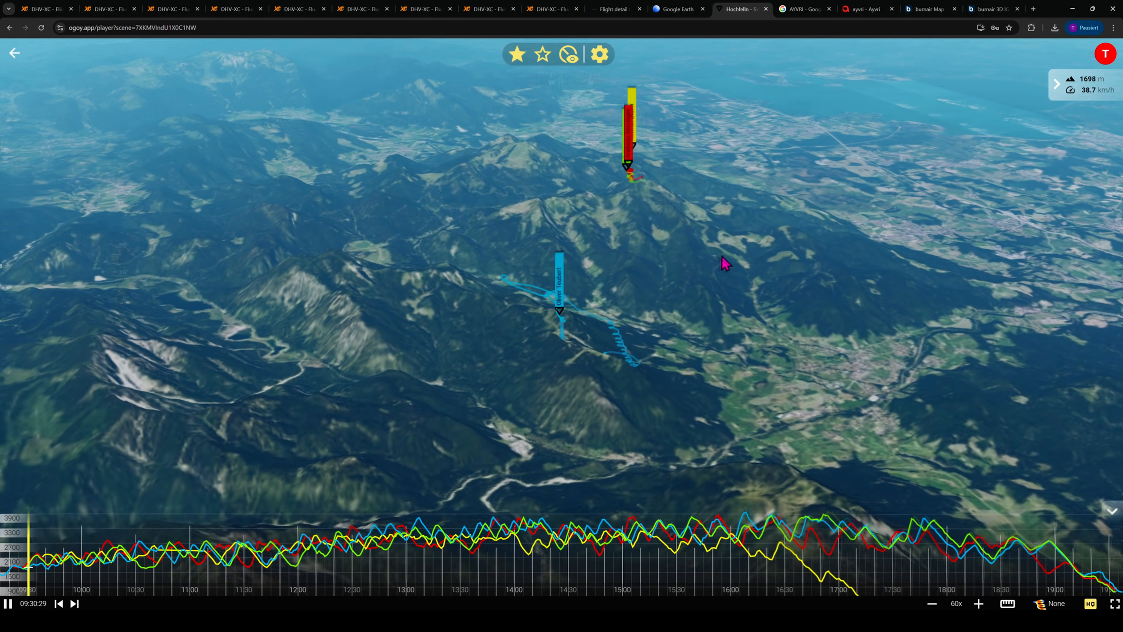
Speed the playback up to 240x and follow the four pilots from the Hochfelln launch area along the outbound leg.
left_click_drag(722, 258, 704, 256)
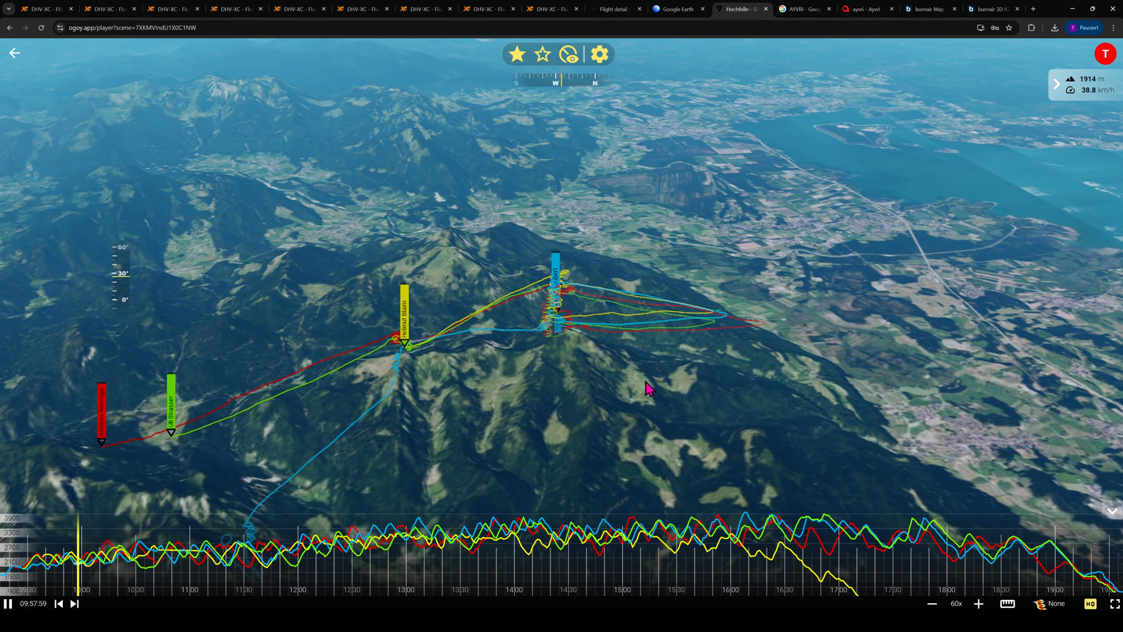
left_click_drag(563, 392, 419, 380)
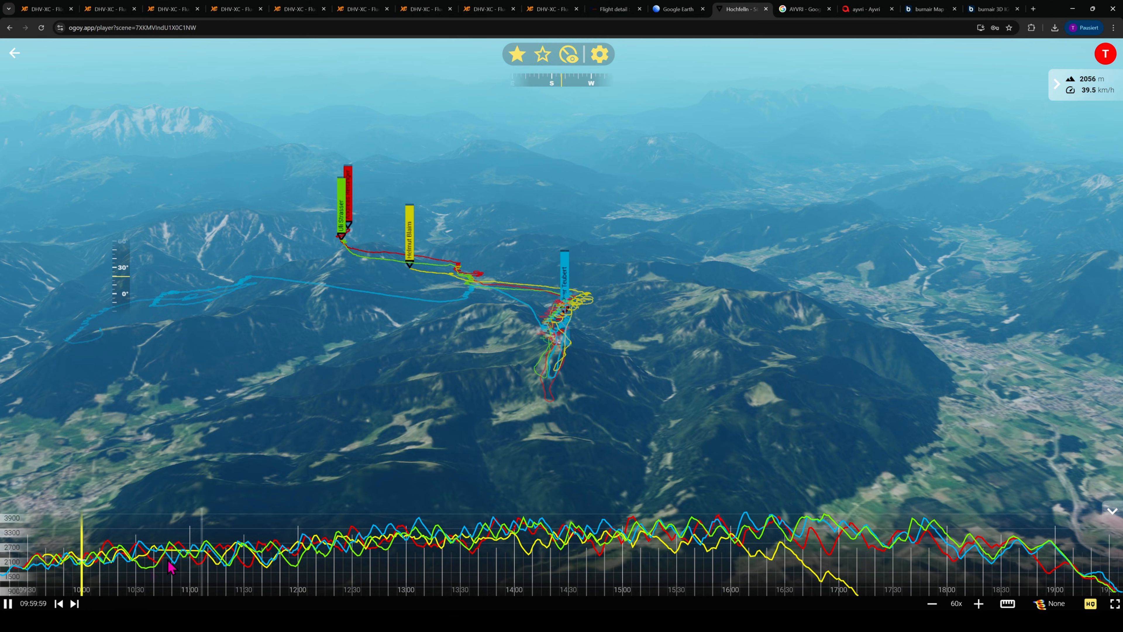
left_click(979, 604)
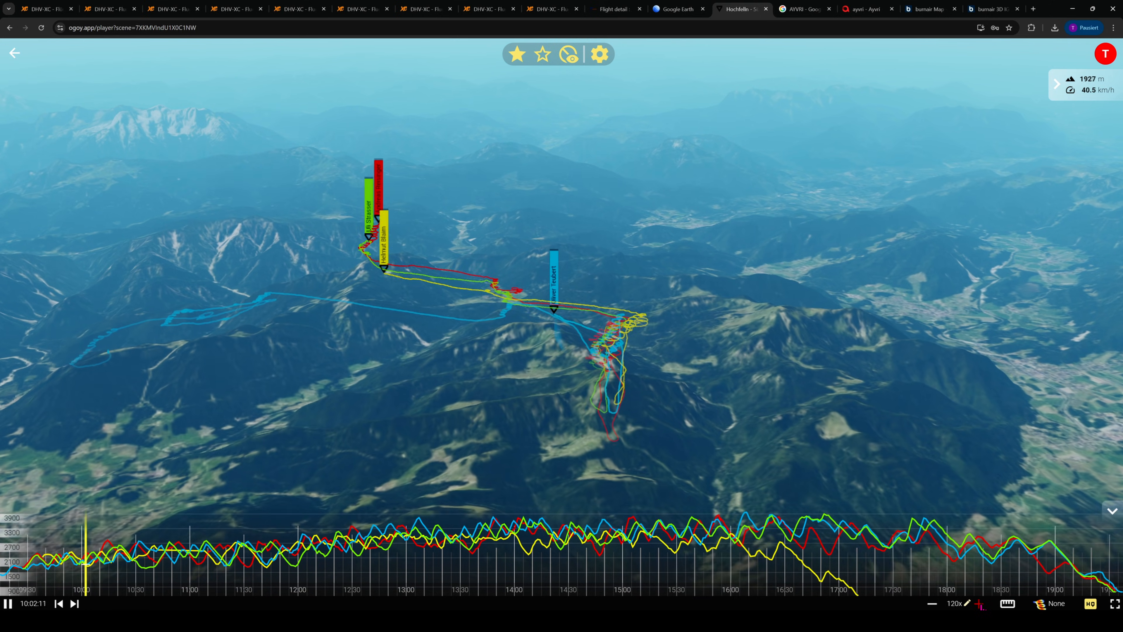
left_click(979, 604)
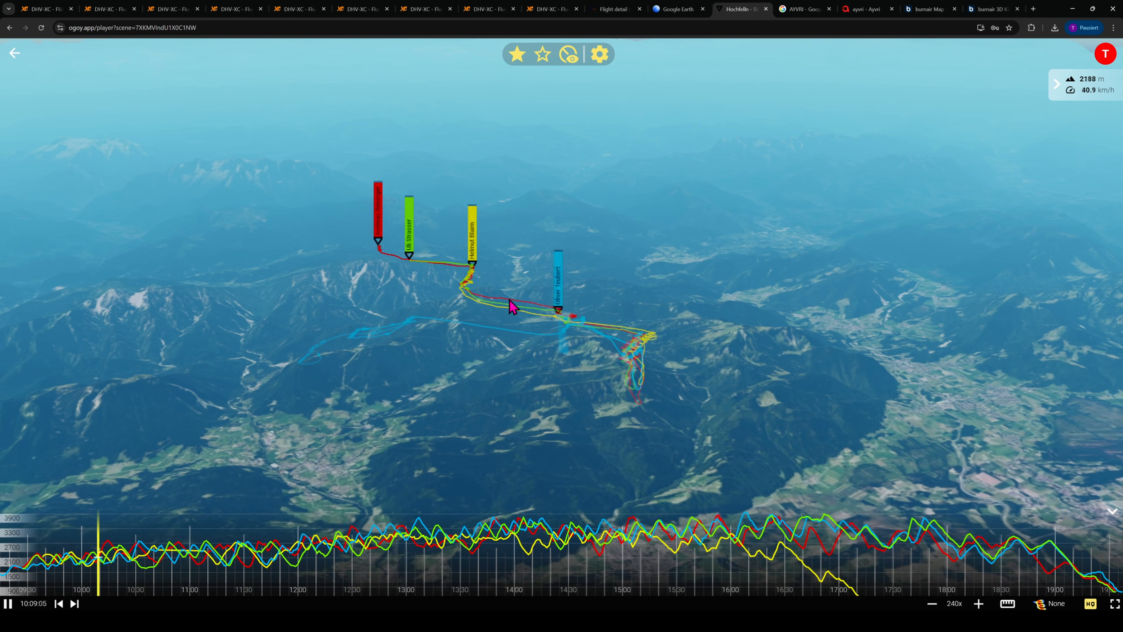
left_click_drag(505, 300, 543, 328)
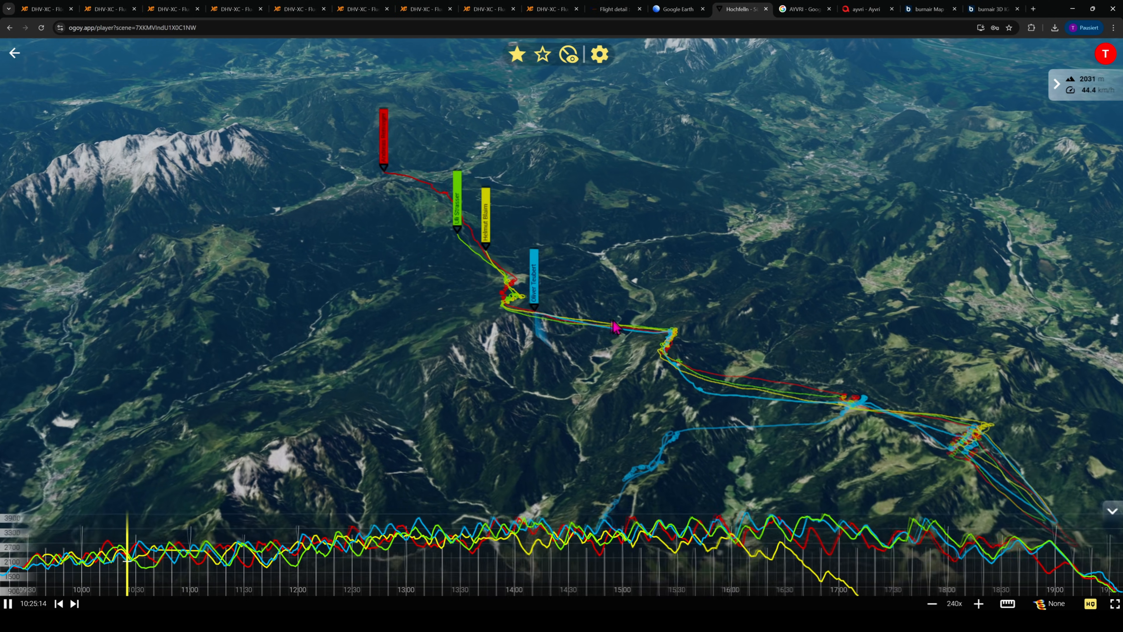
left_click_drag(616, 328, 746, 233)
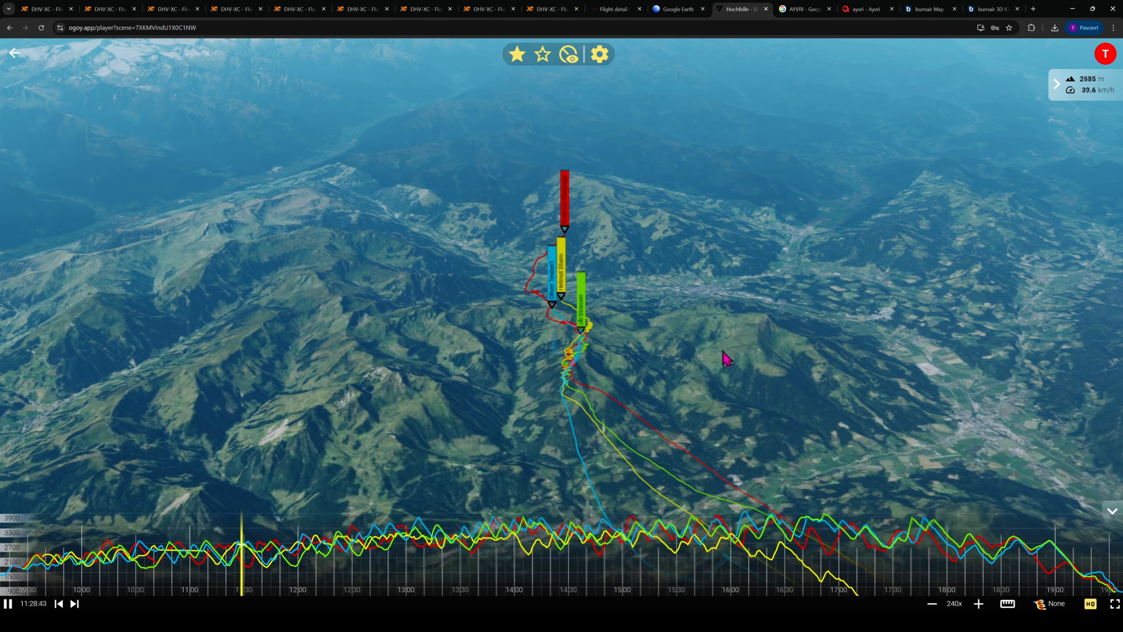
left_click_drag(728, 342, 644, 340)
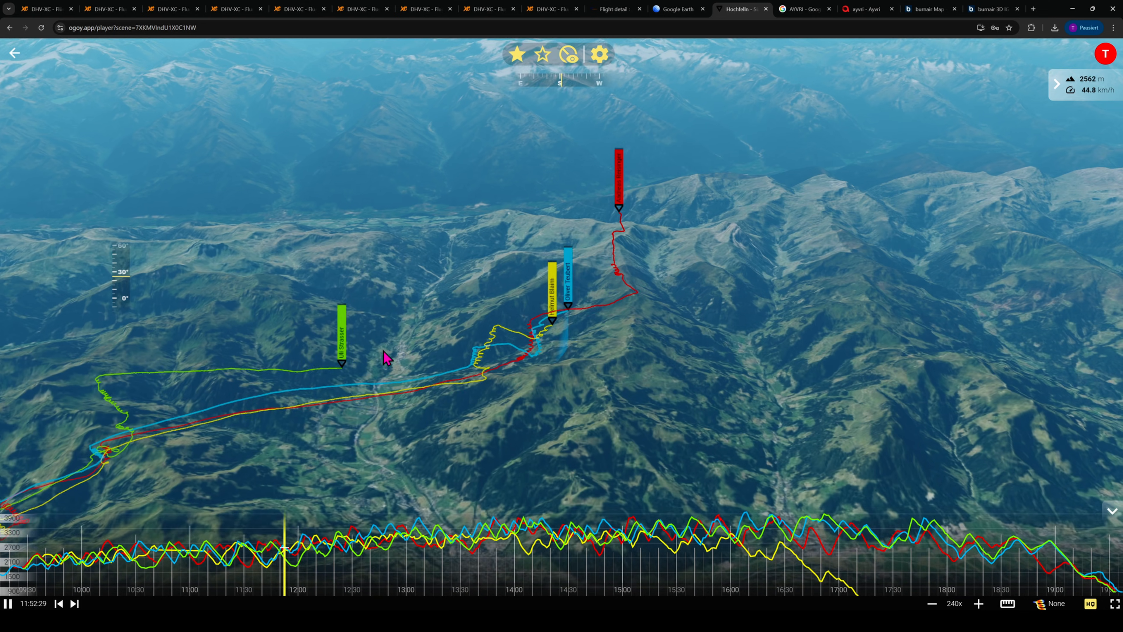
Raise the playback speed to 750x, reduce it to 480x, and compare the pilots' lines along the southern leg.
left_click(979, 604)
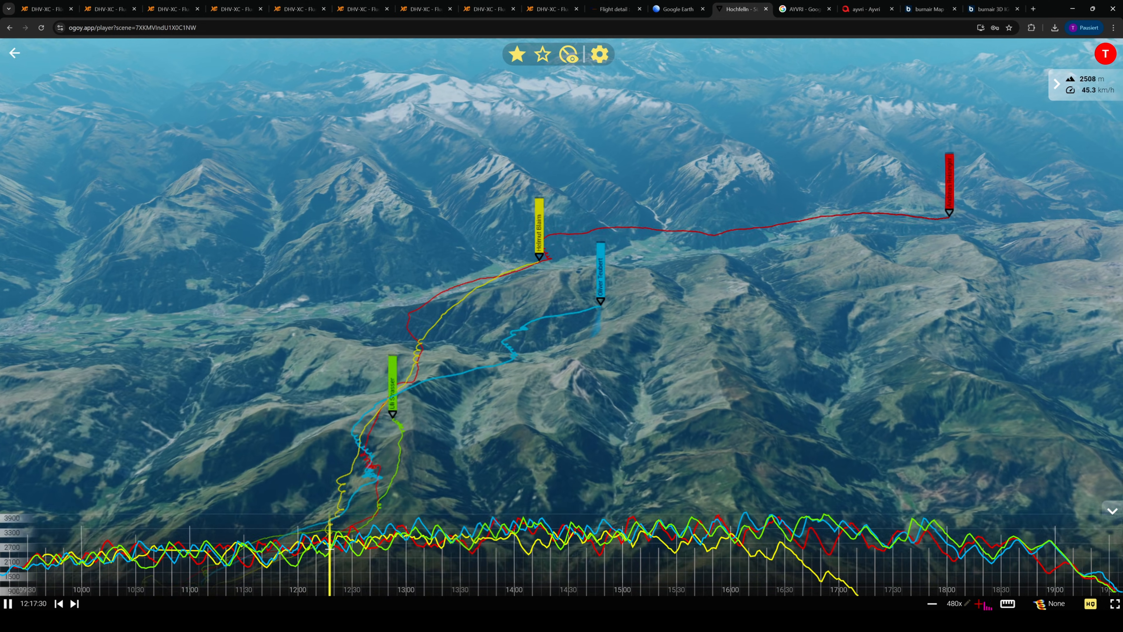
left_click(979, 603)
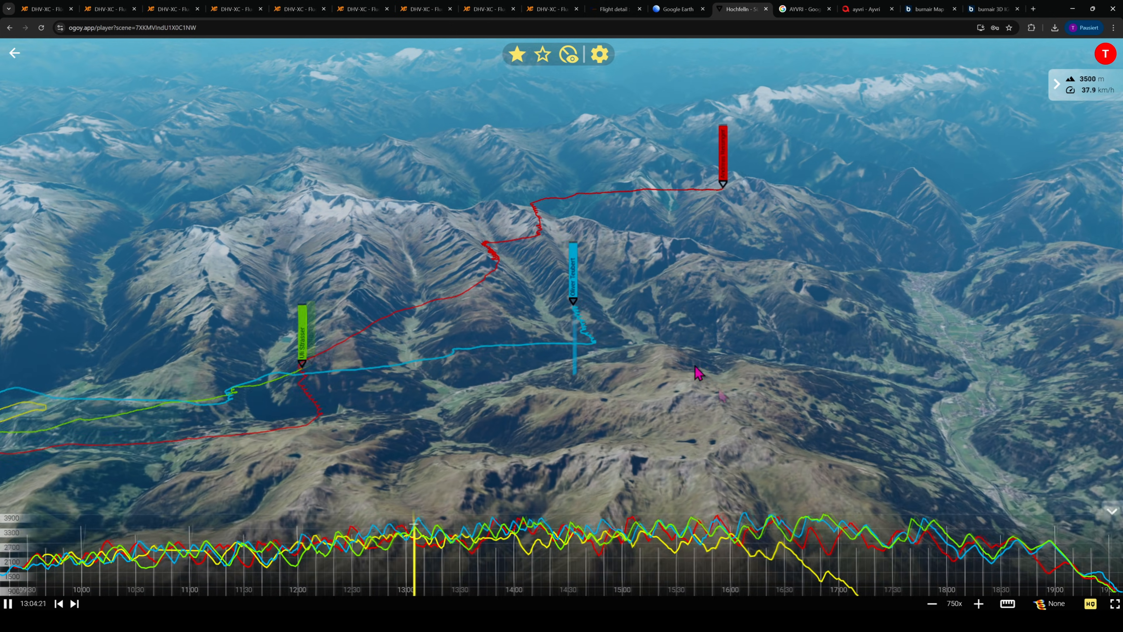
left_click(932, 604)
left_click_drag(795, 444, 598, 439)
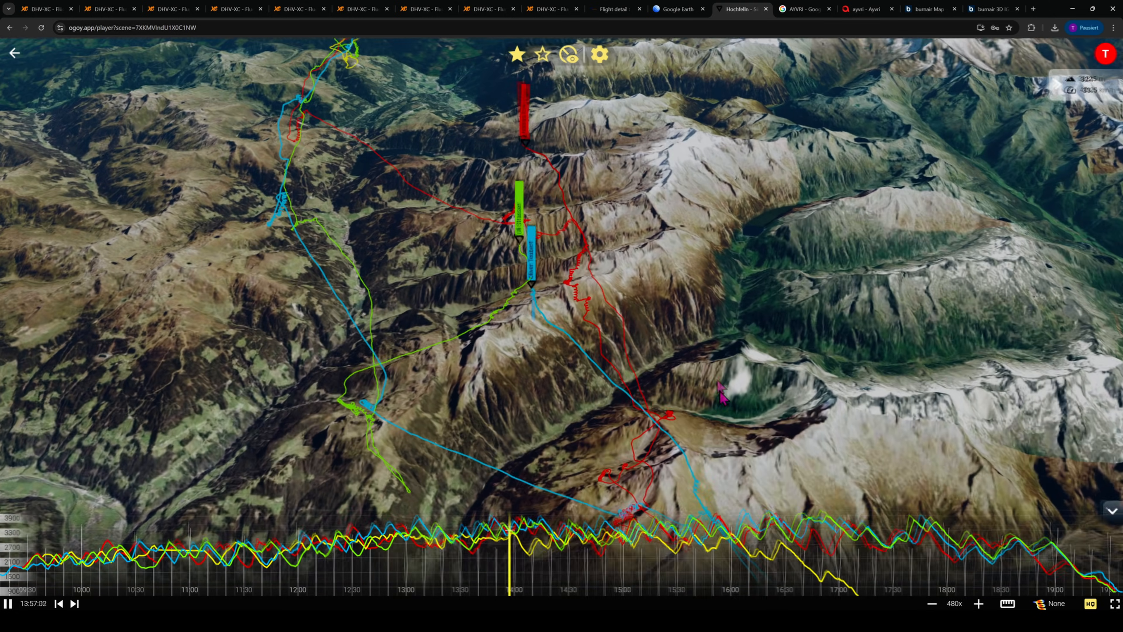
left_click_drag(720, 392, 841, 325)
left_click_drag(705, 246, 687, 232)
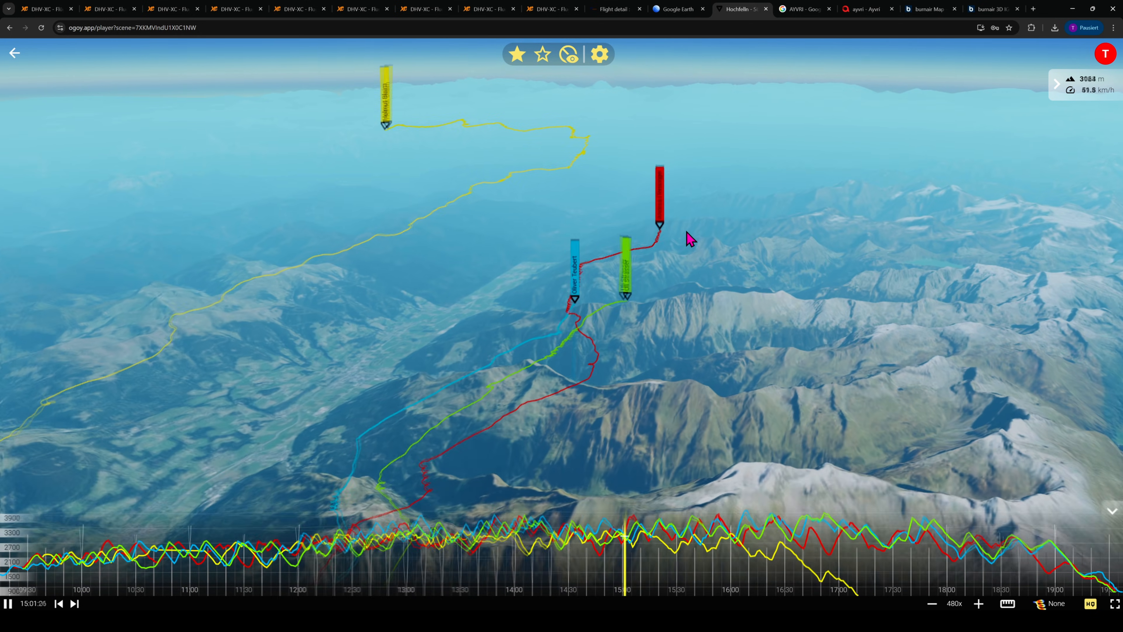
Follow the pilots' return leg over the eastern mountains until the landings at the end of the replay.
left_click_drag(687, 233, 744, 217)
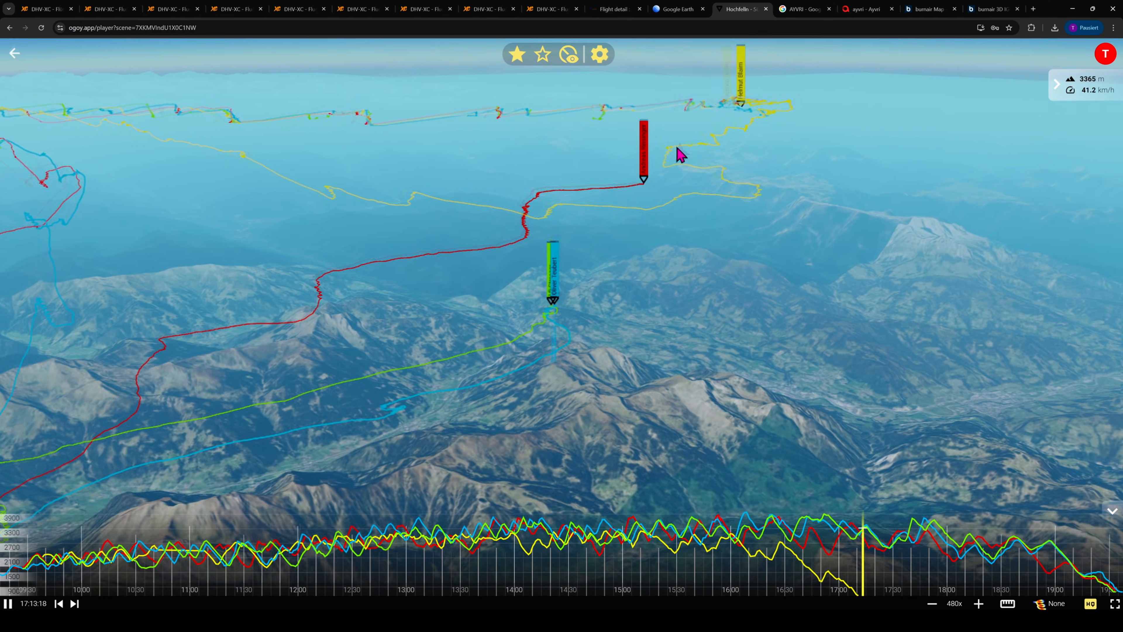
left_click_drag(677, 148, 718, 160)
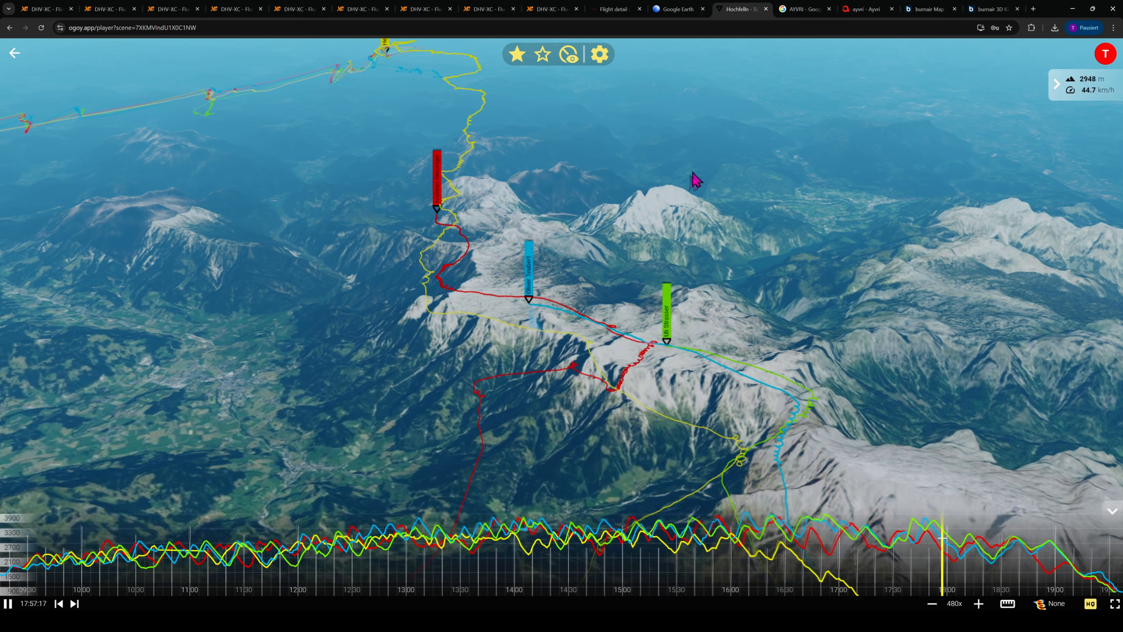
left_click_drag(697, 179, 640, 230)
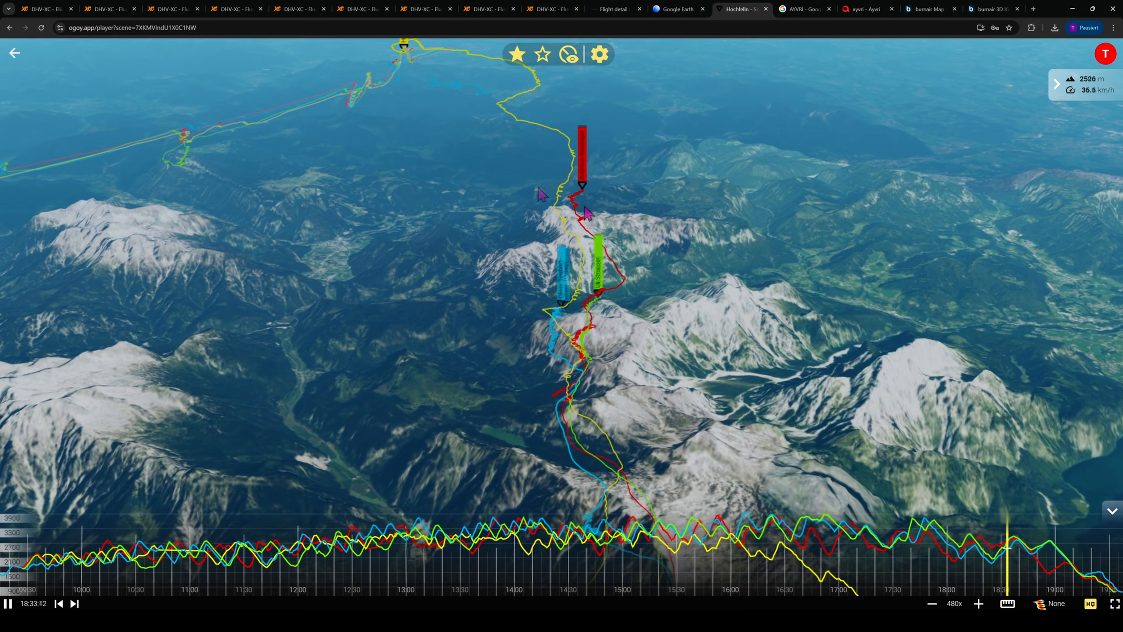
left_click_drag(634, 225, 399, 146)
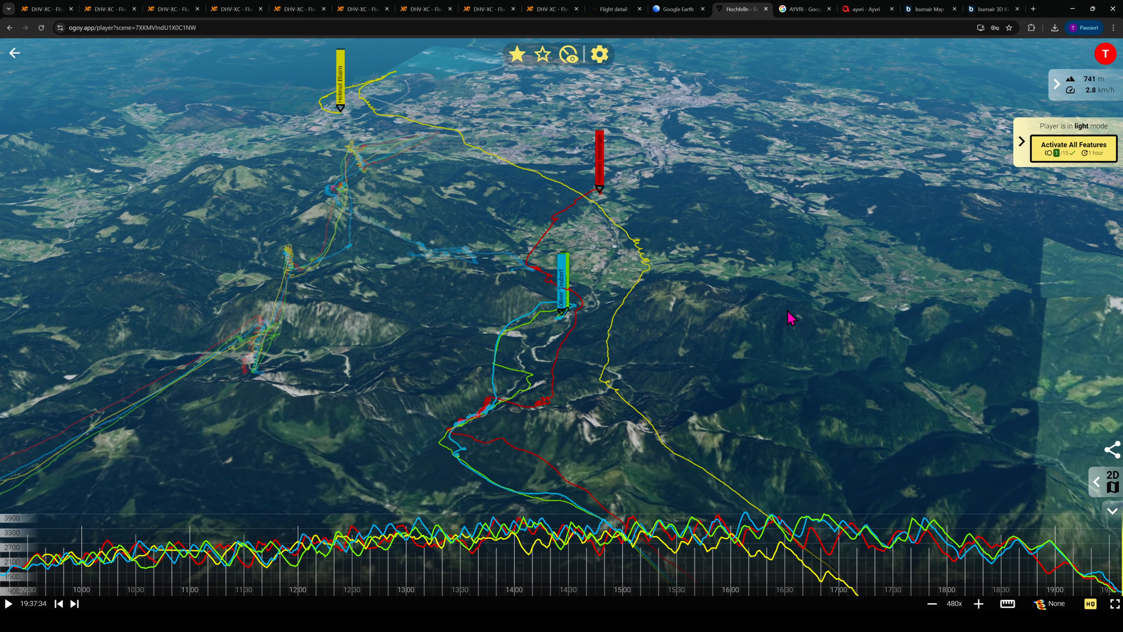
Examine the completed flight triangles of all four pilots from a steep overview angle.
left_click_drag(792, 317, 840, 345)
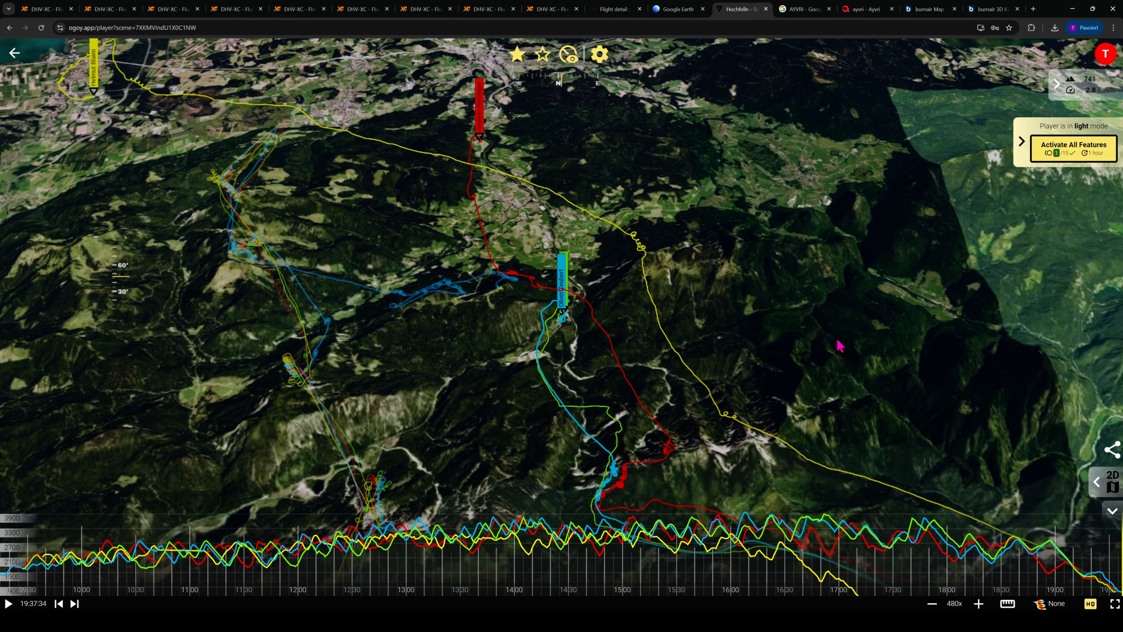
scroll(769, 284, "down", 5)
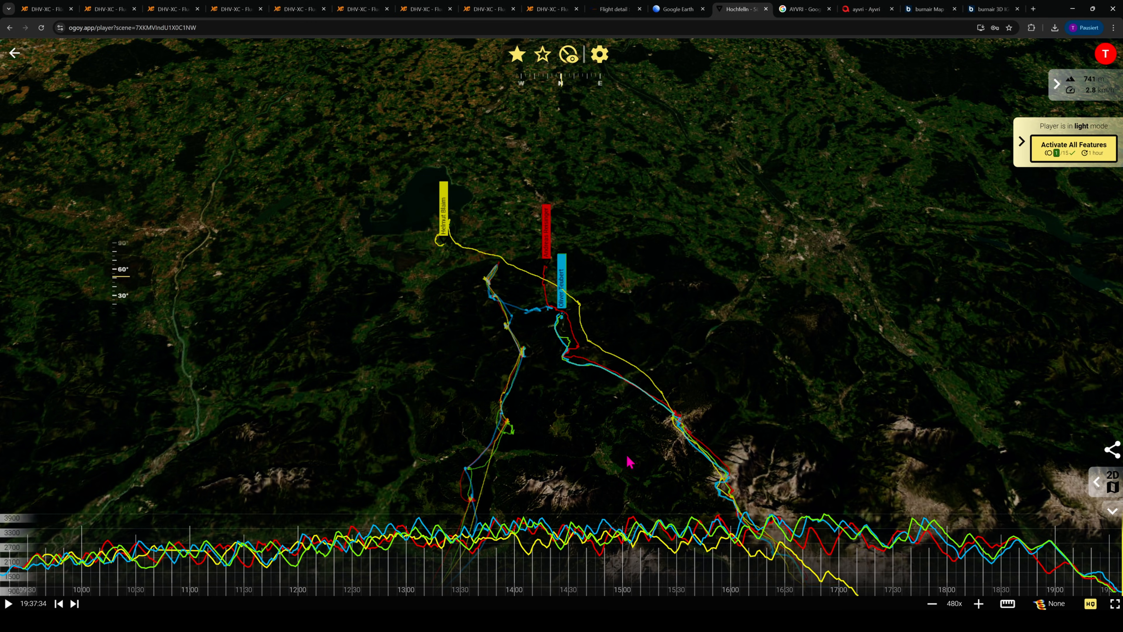
scroll(628, 460, "down", 5)
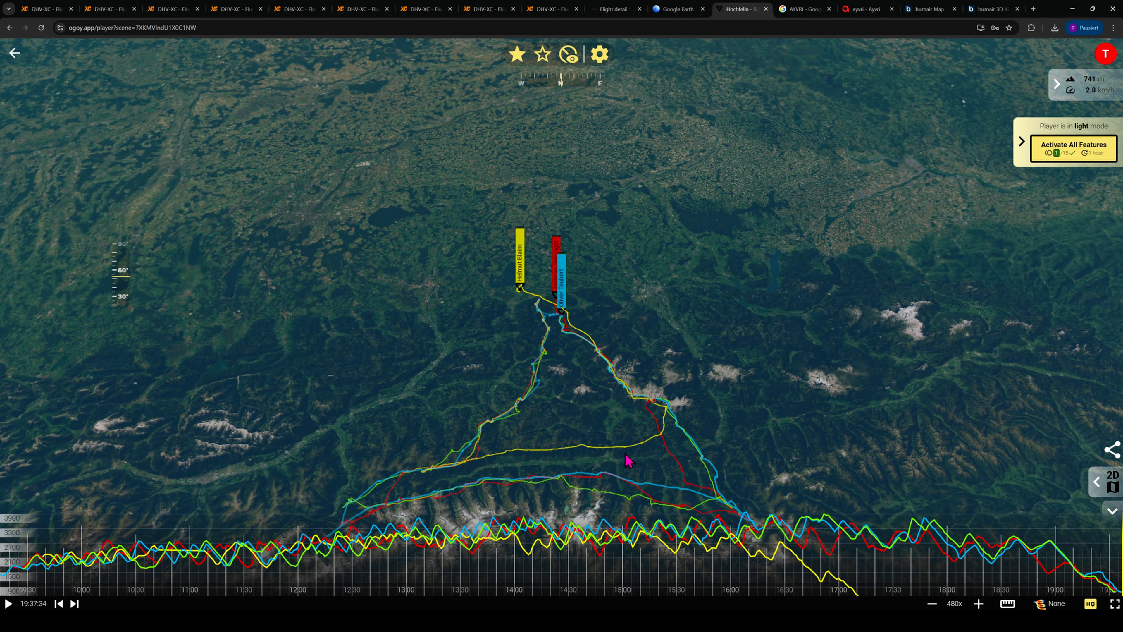
scroll(629, 460, "down", 3)
scroll(629, 461, "up", 3)
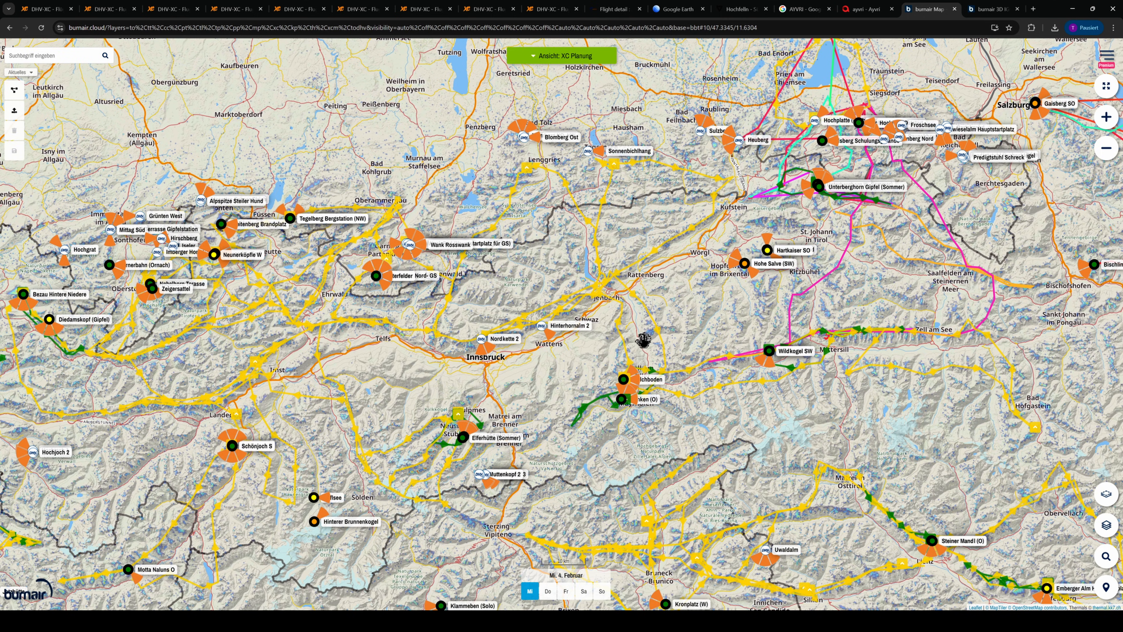
Examine the cross-country routes and thermal hotspots around Zell am Ziller and Neustift im Stubaital on the burnair map.
scroll(653, 340, "up", 2)
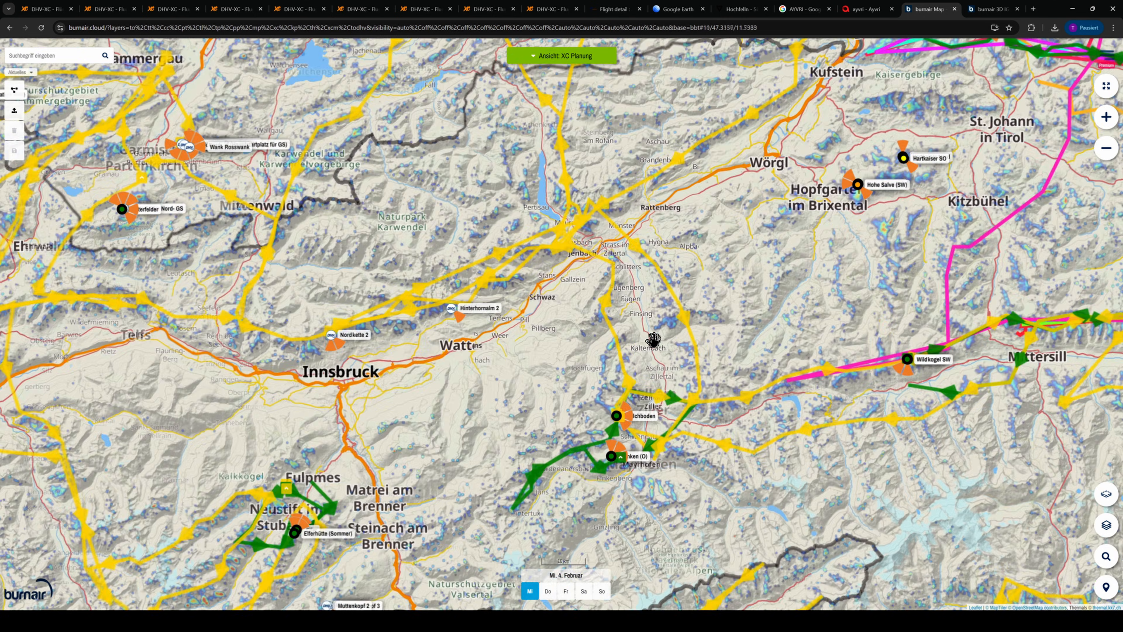
scroll(649, 285, "up", 2)
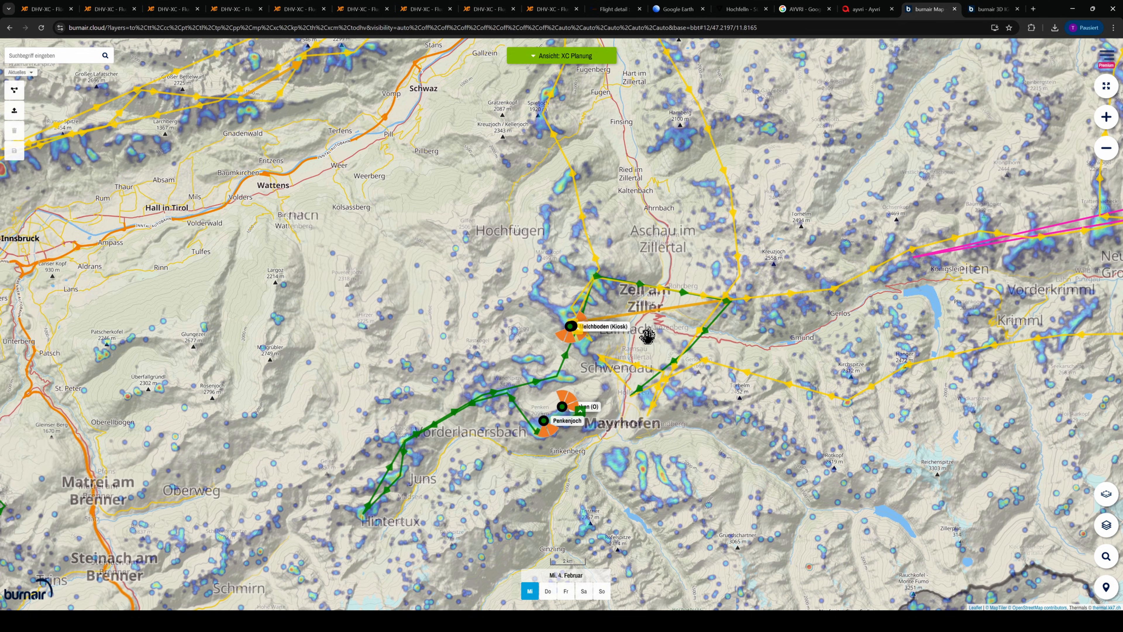
scroll(667, 237, "up", 2)
scroll(667, 238, "down", 3)
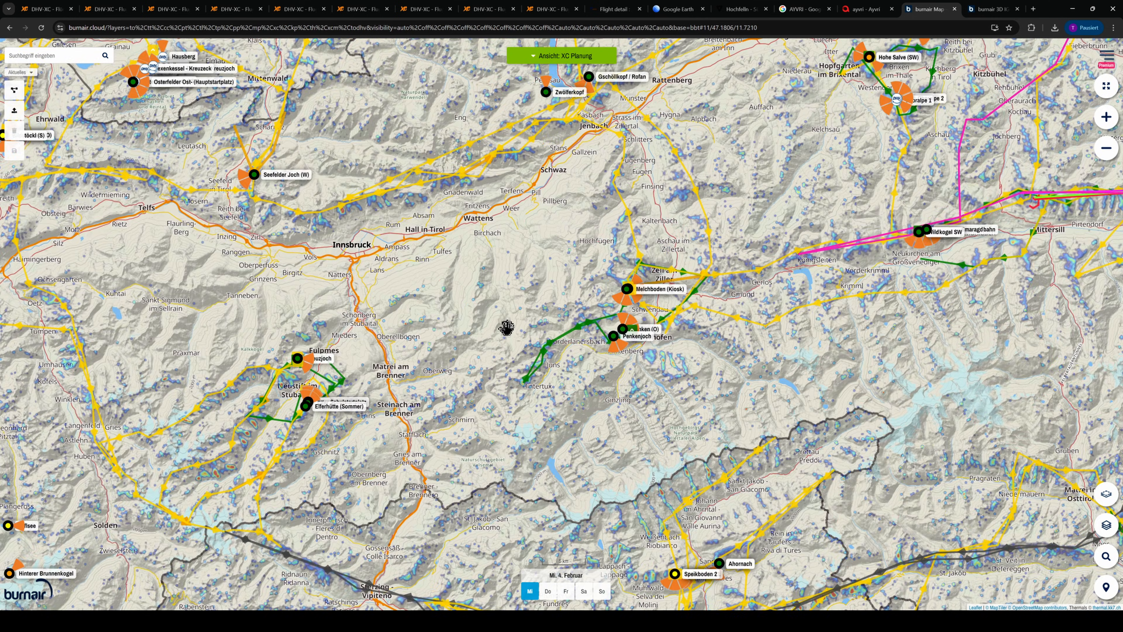
left_click_drag(506, 327, 867, 242)
scroll(609, 352, "up", 1)
left_click_drag(637, 351, 647, 338)
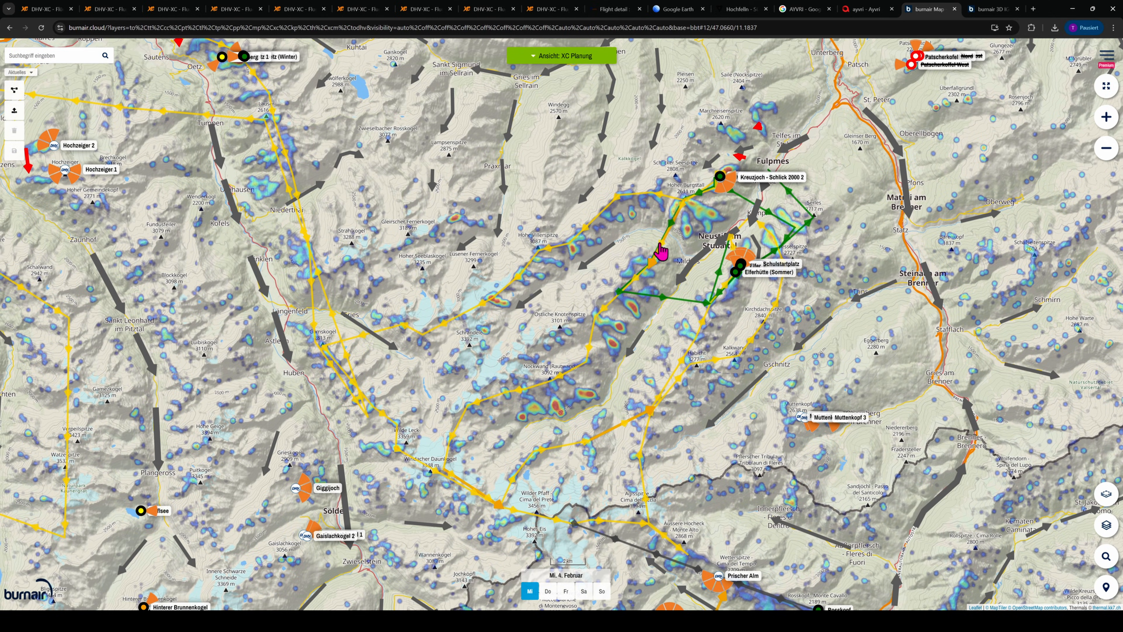
left_click_drag(703, 261, 659, 304)
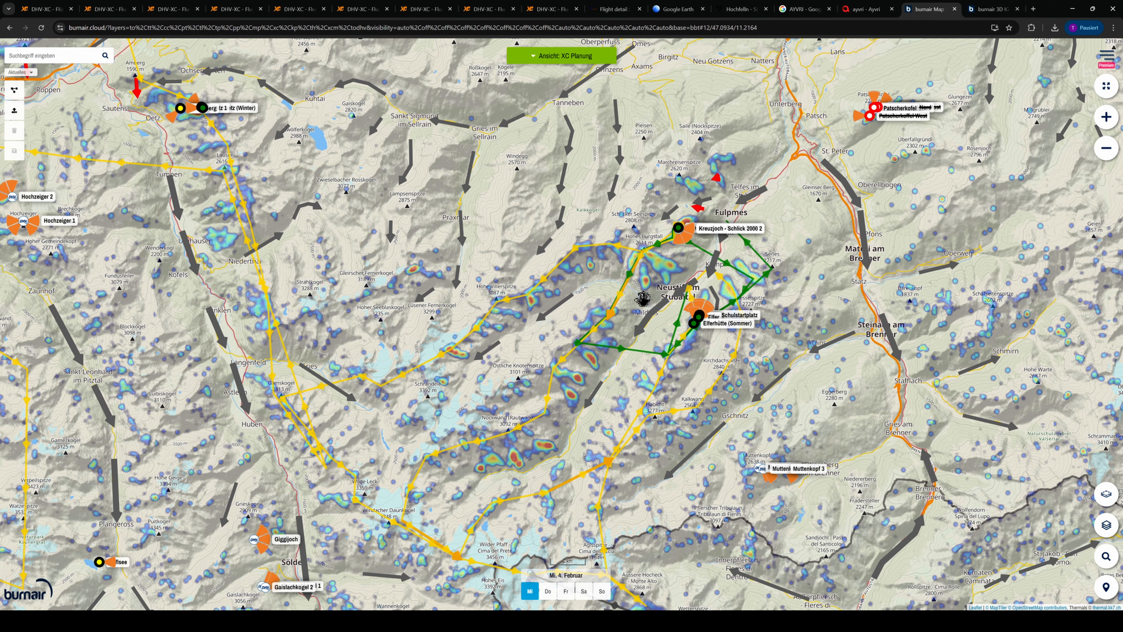
Open the Stubaier-Gletscher Rundflug route's details and follow its line from Neustift im Stubaital to the glaciers on the map.
scroll(646, 310, "up", 2)
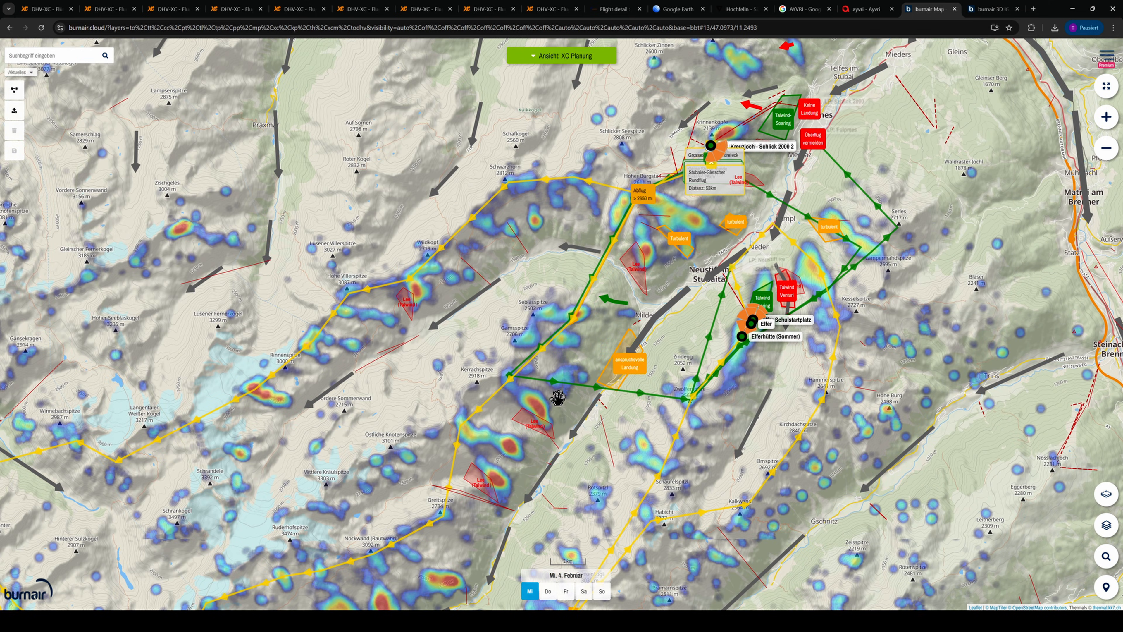
left_click(478, 413)
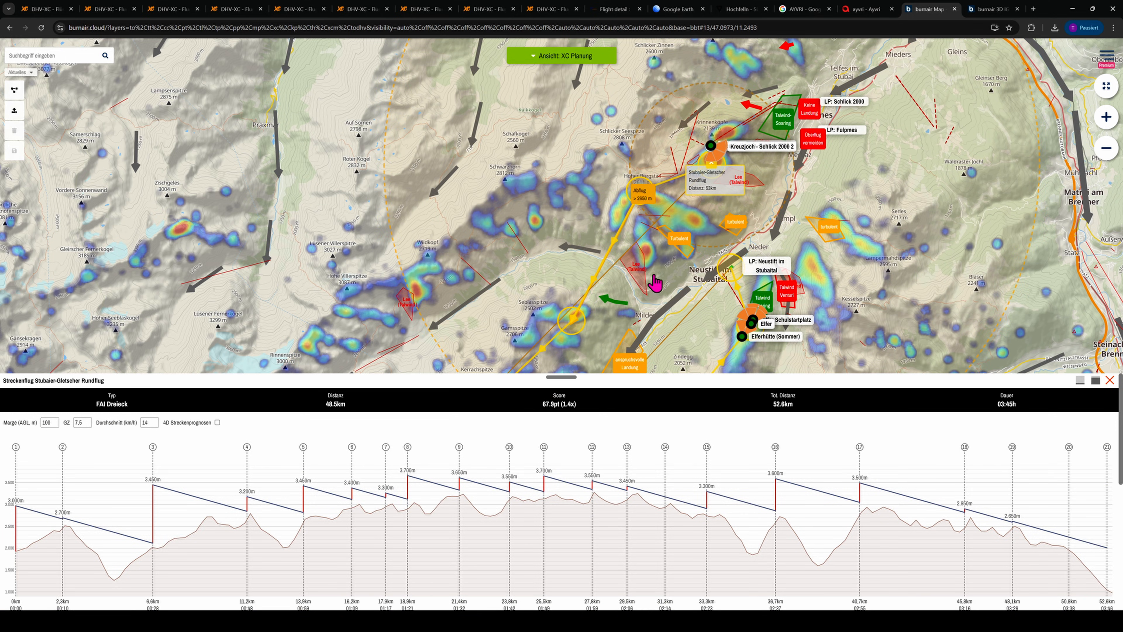
left_click_drag(579, 385, 580, 419)
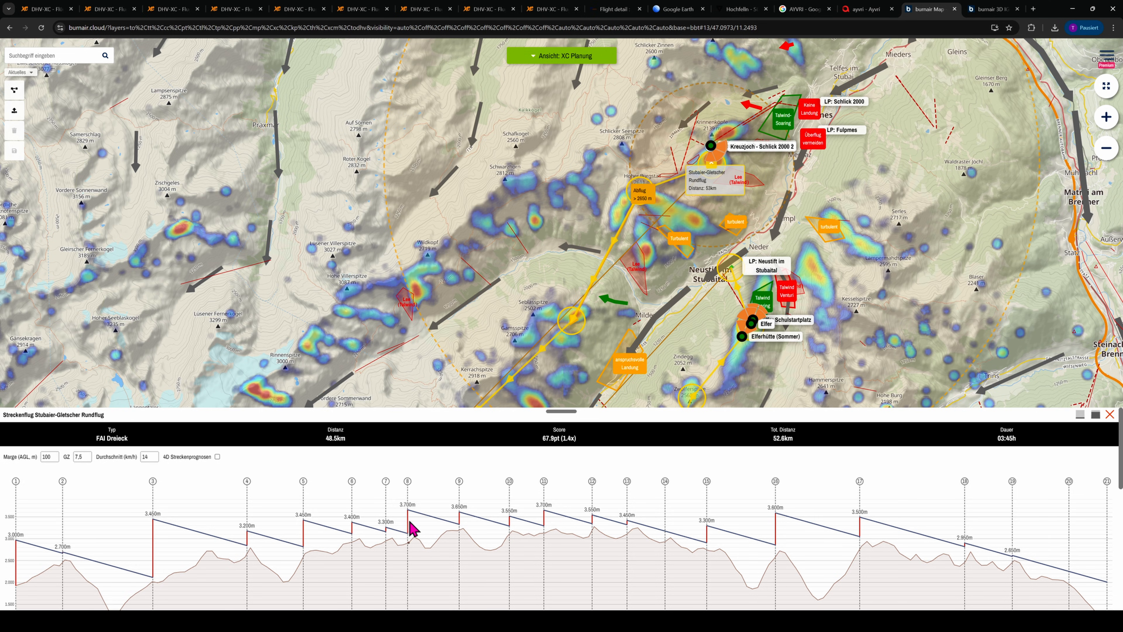
left_click_drag(564, 393, 574, 253)
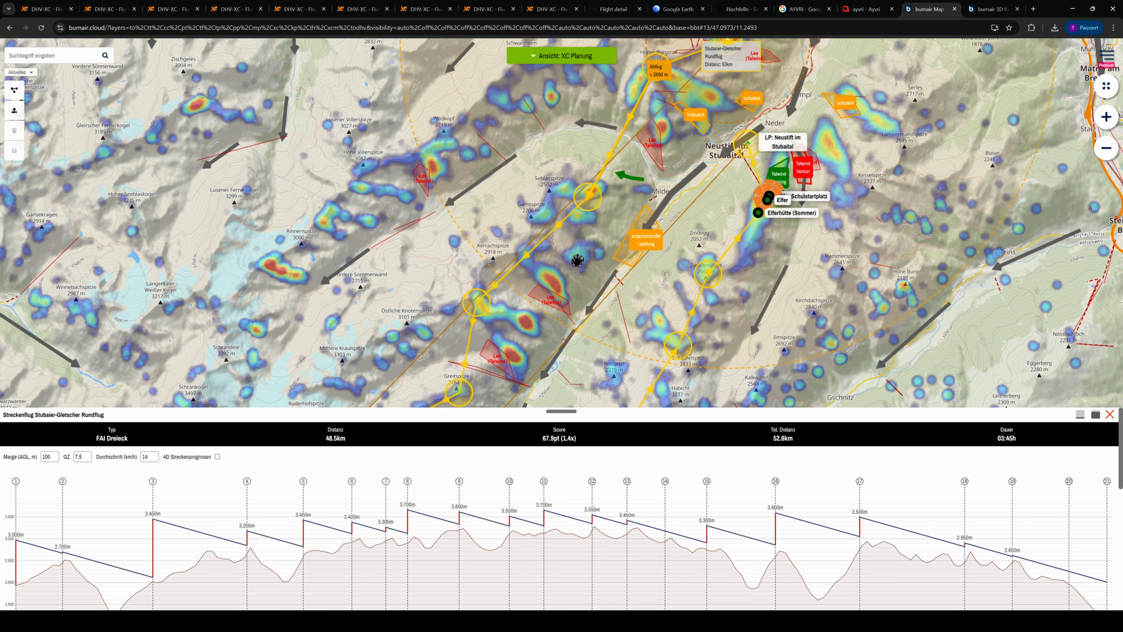
left_click_drag(534, 324, 647, 219)
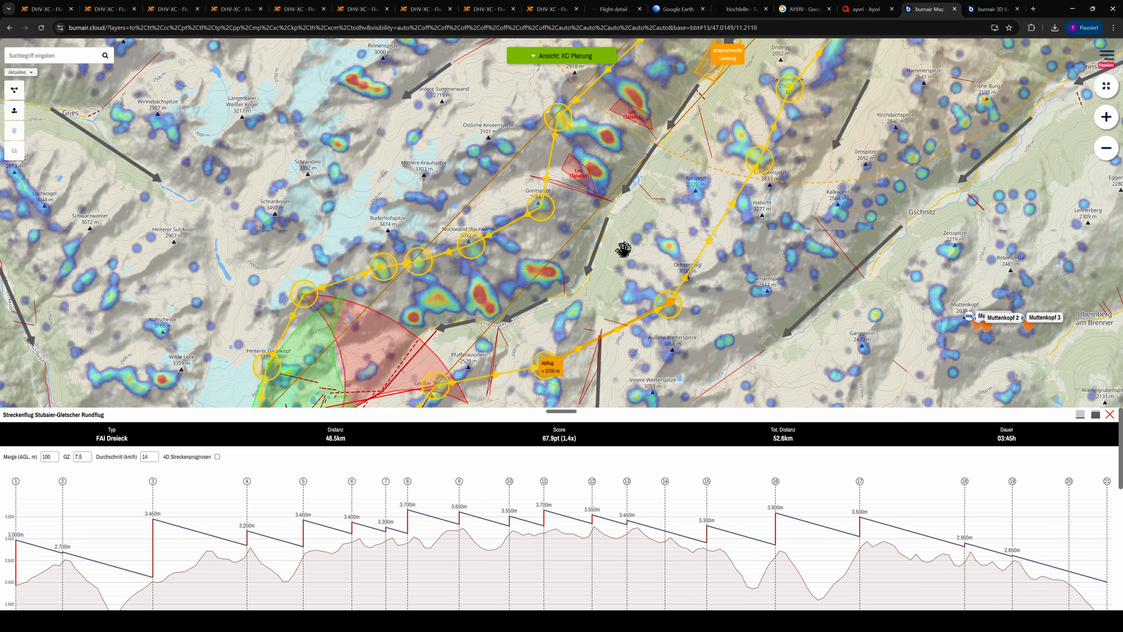
mouse_move(619, 256)
left_mouse_down()
mouse_move(595, 351)
mouse_move(601, 259)
left_mouse_up()
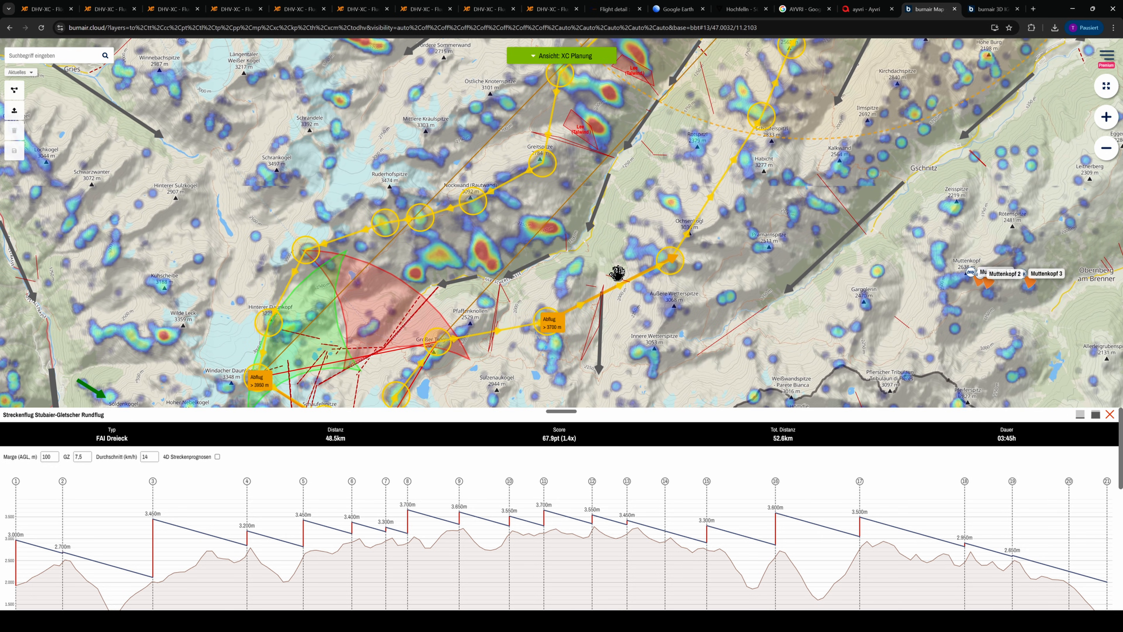
Download the route's Google Earth KML, switch to Google Earth and open burnair_Stubaier-Gletscher-Rundflug (3).kml there.
left_click_drag(576, 418, 593, 108)
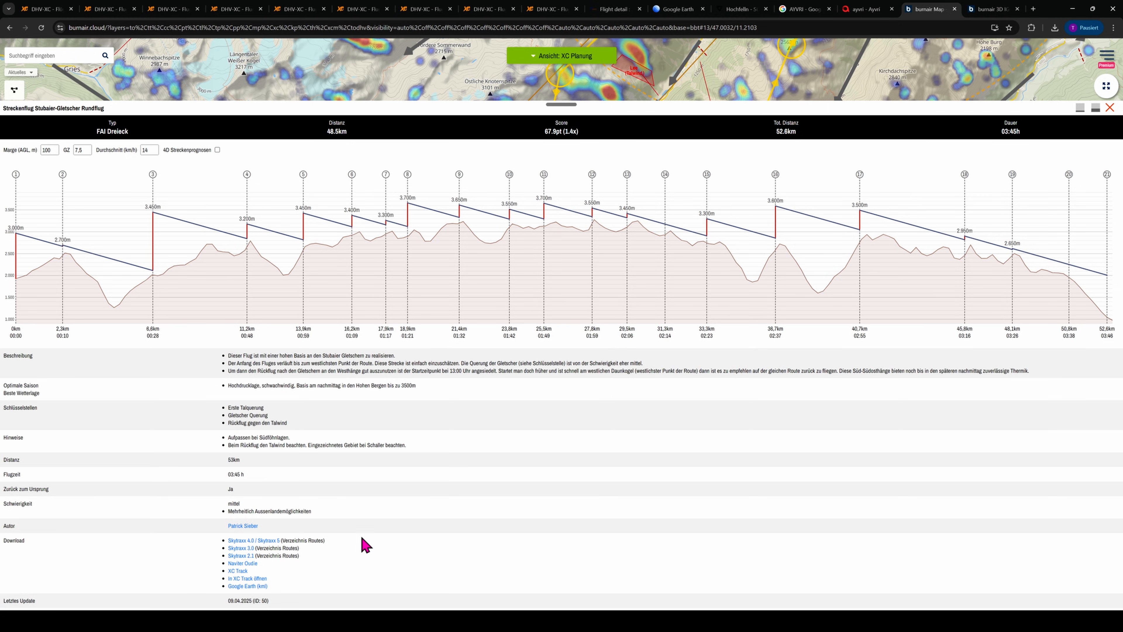
left_click(251, 588)
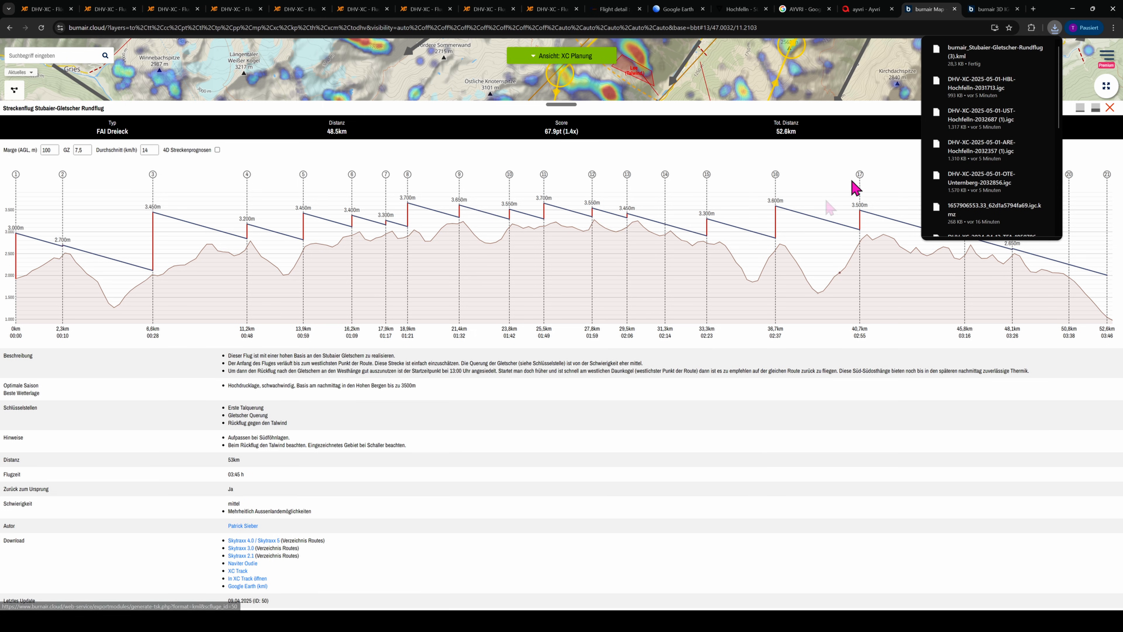
left_click(674, 13)
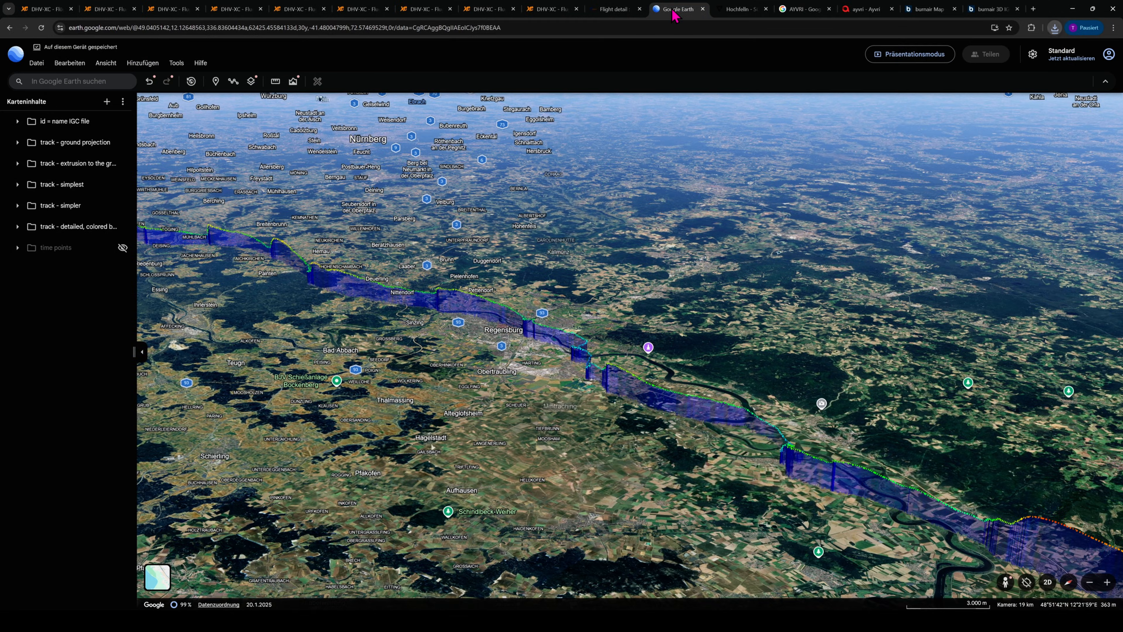
left_click(15, 54)
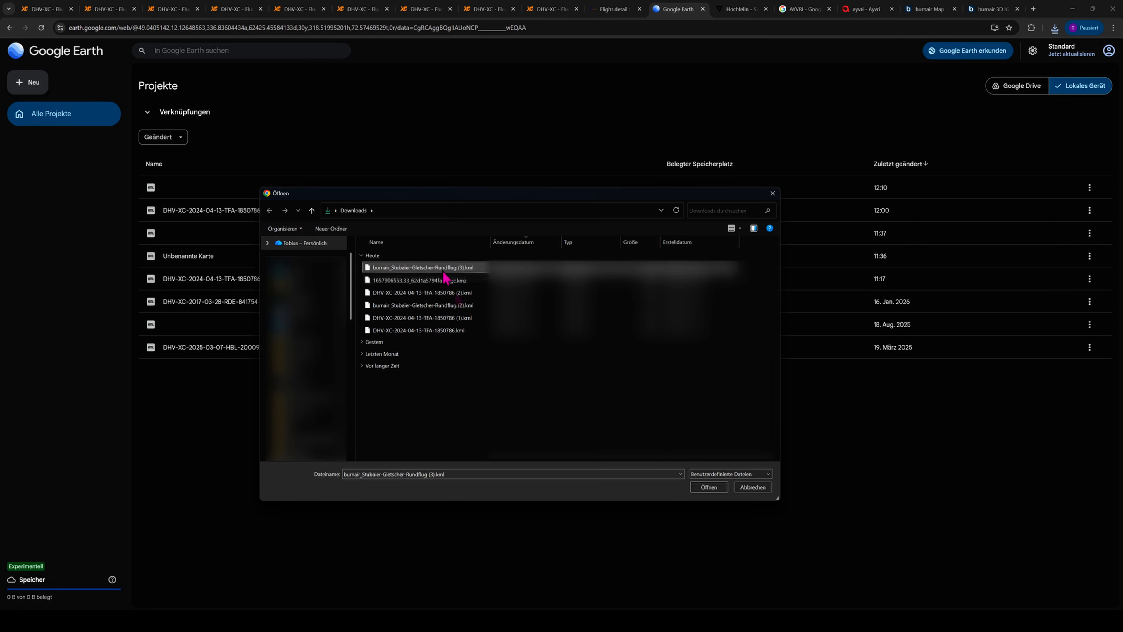
left_click(709, 488)
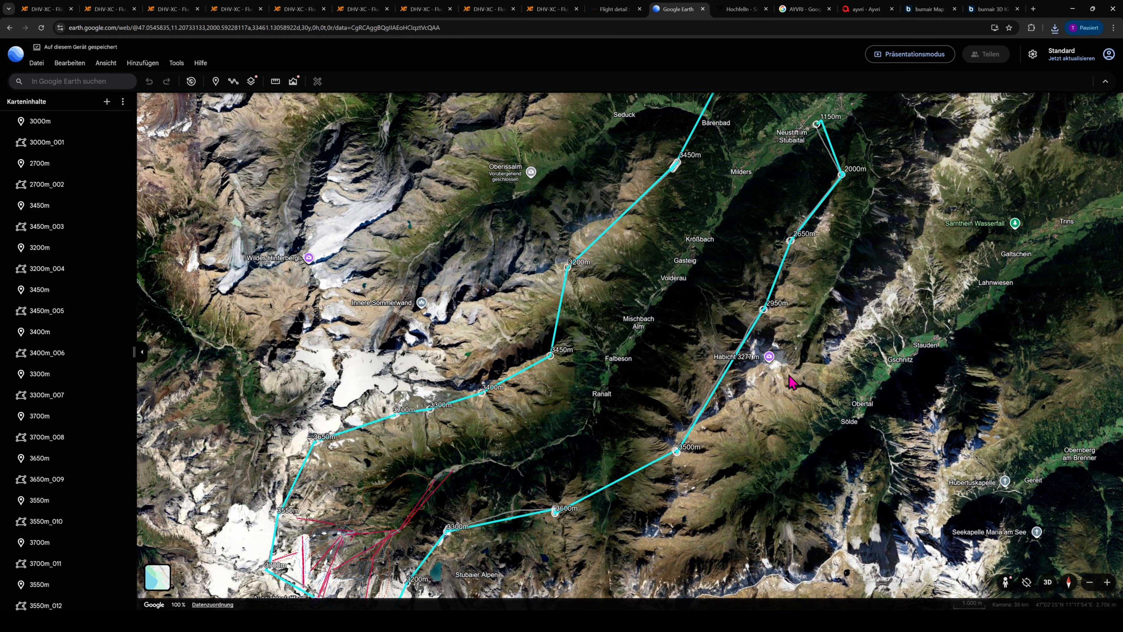
Examine the whole Stubai route from above and in a tilted 3D perspective, including its altitude-marked turnpoint cylinders.
scroll(791, 381, "down", 5)
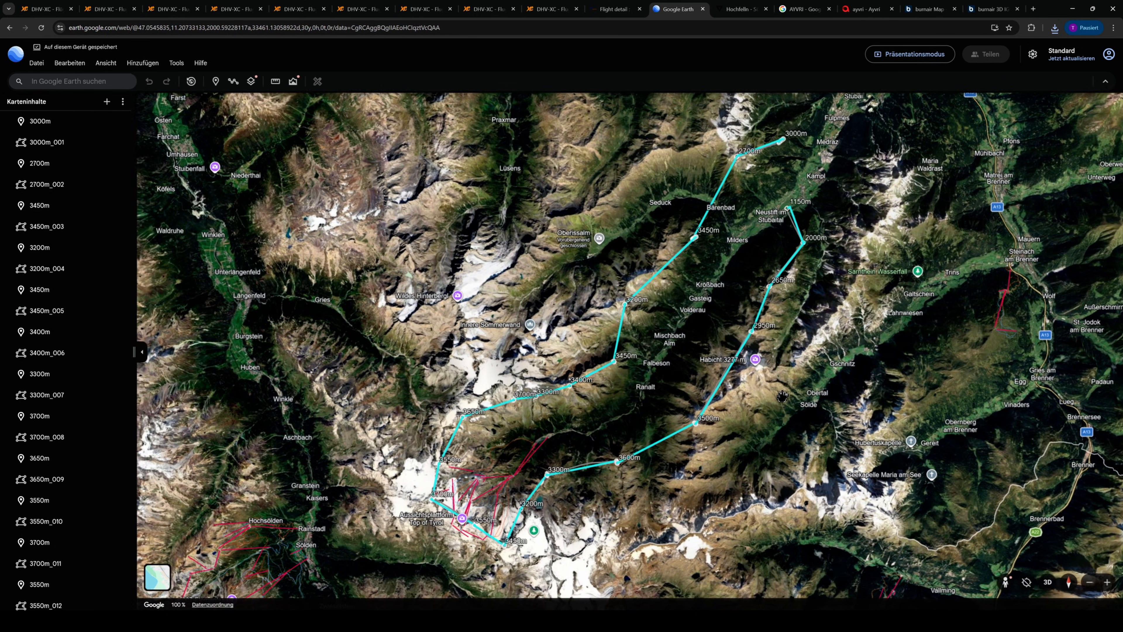
left_click_drag(820, 358, 743, 368)
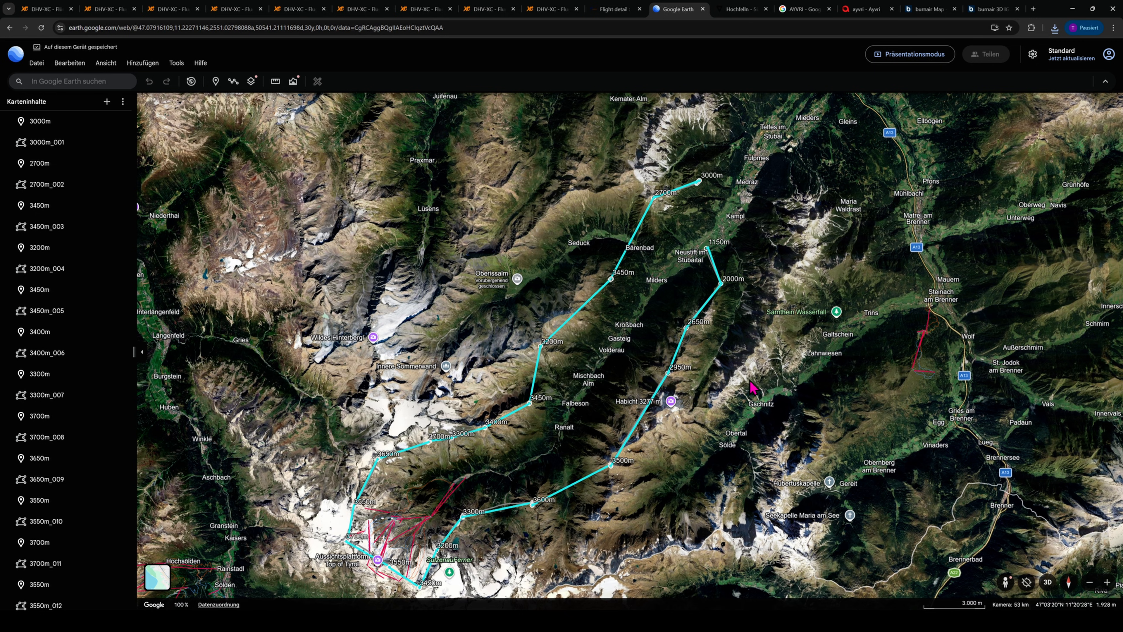
left_click_drag(731, 368, 750, 324)
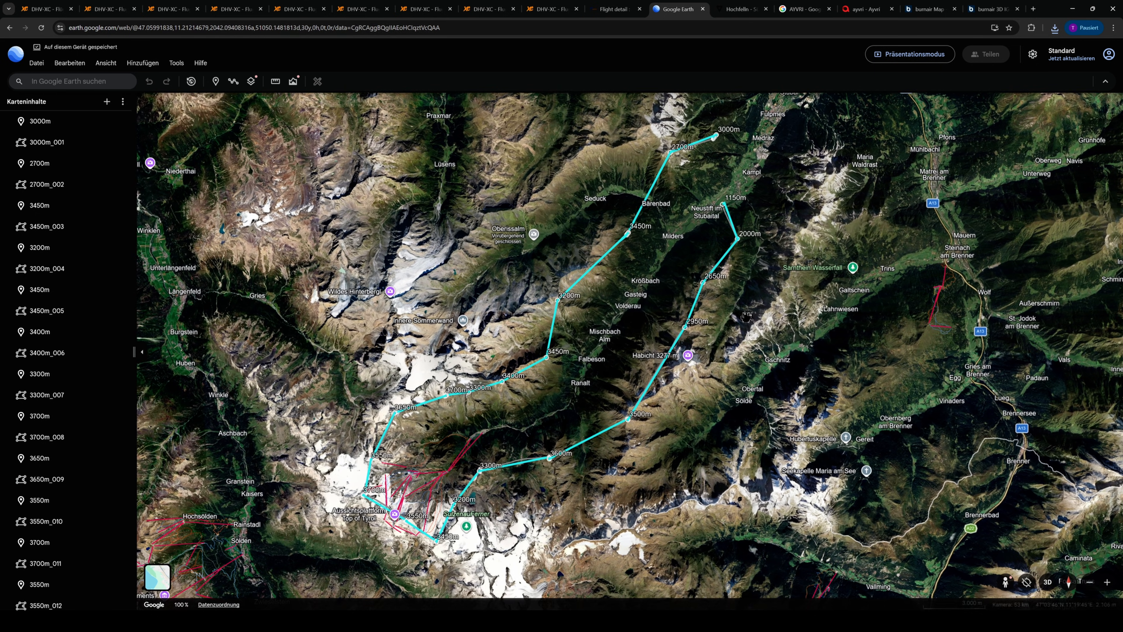
left_click_drag(740, 258, 755, 288)
scroll(758, 287, "up", 2)
left_click_drag(773, 218, 782, 250)
scroll(775, 243, "up", 2)
left_click_drag(741, 449, 540, 327)
scroll(641, 363, "up", 4)
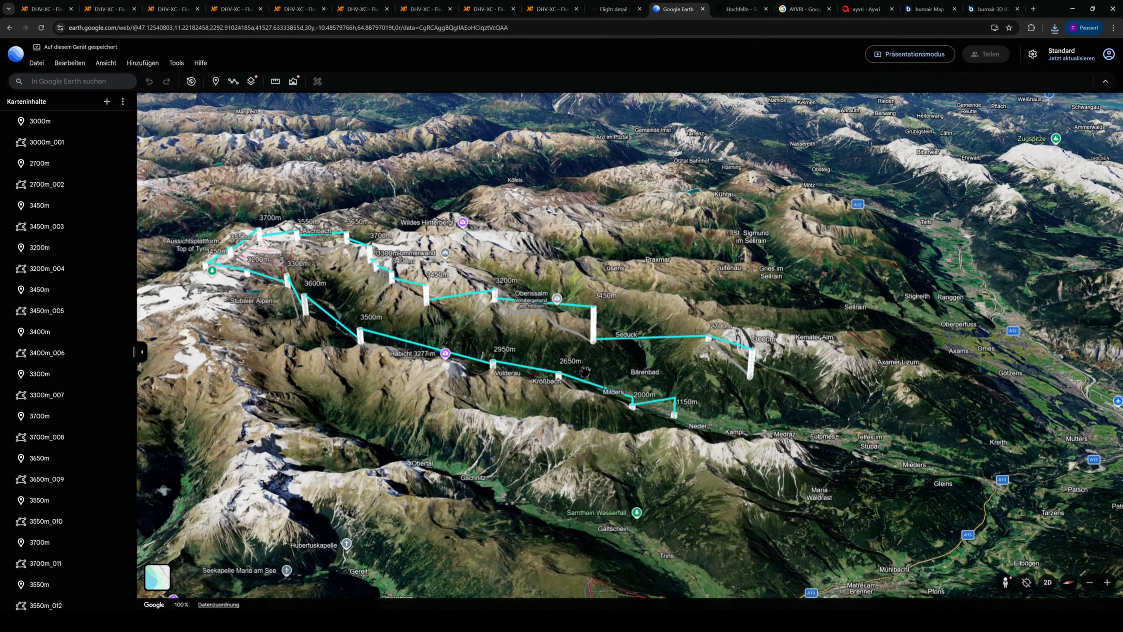
Inspect the route's 3000m start cylinder and the first leg past the 2700m point above Neustift im Stubaital.
scroll(759, 407, "up", 5)
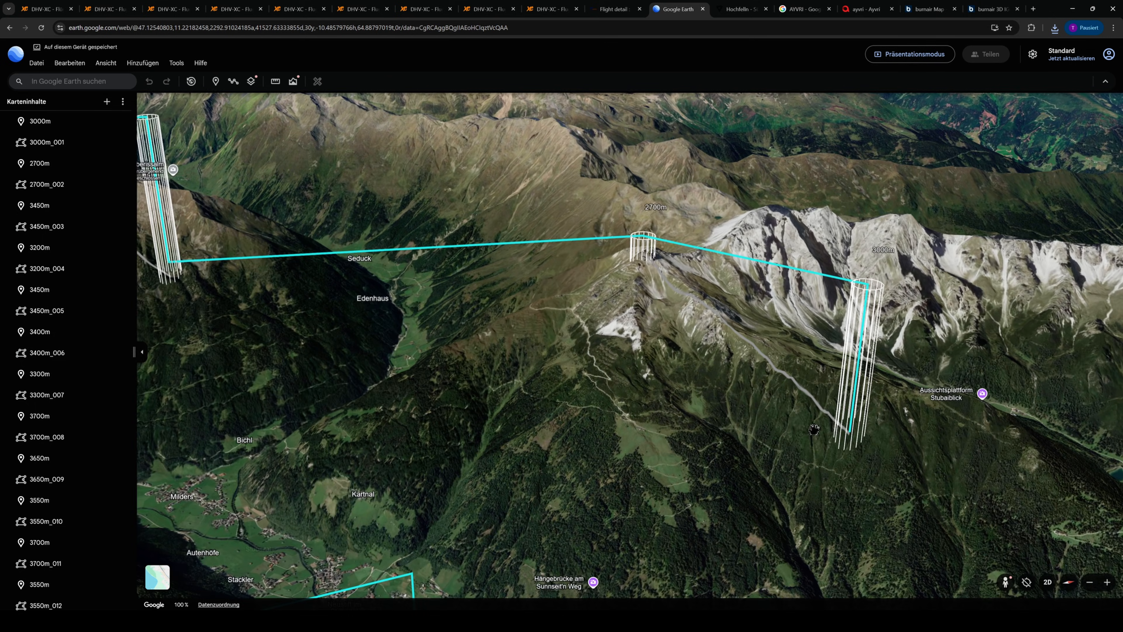
left_click_drag(814, 429, 853, 357)
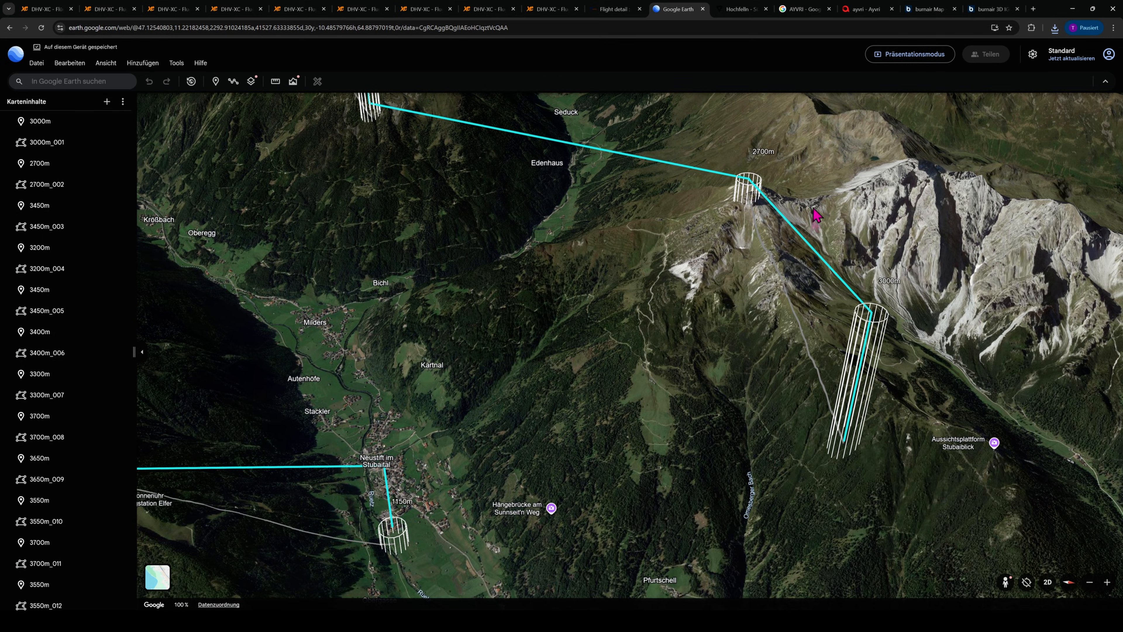
left_click_drag(760, 390, 818, 310)
left_click_drag(676, 287, 728, 376)
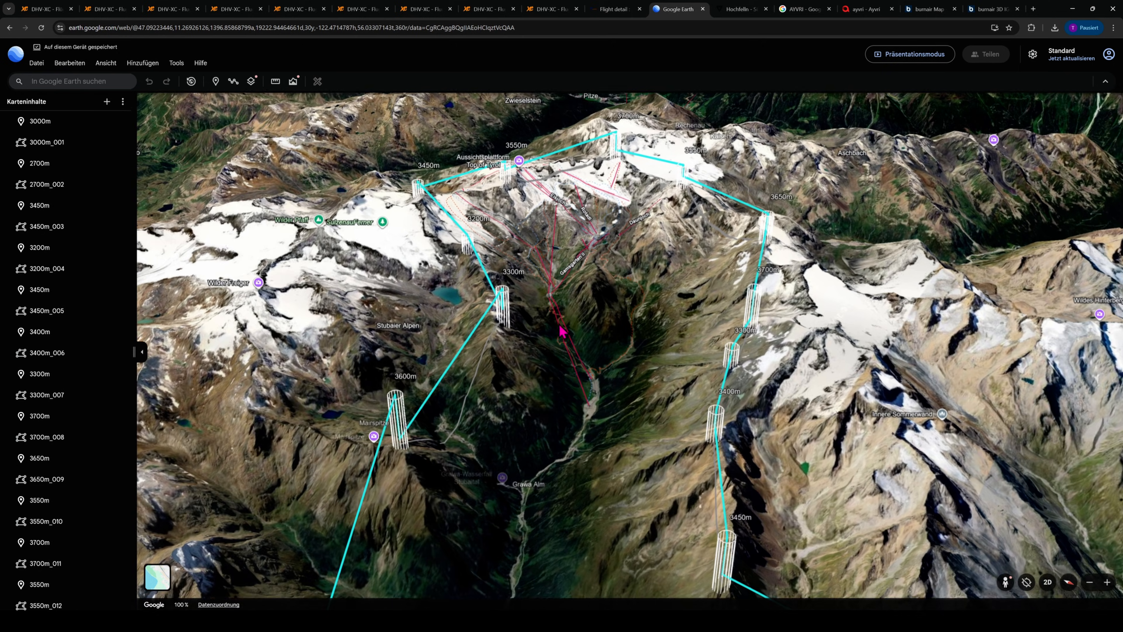
Inspect the glacier section and the return leg past Mairspitze and Habicht, ending with an overview of the whole region.
left_click_drag(561, 331, 562, 337)
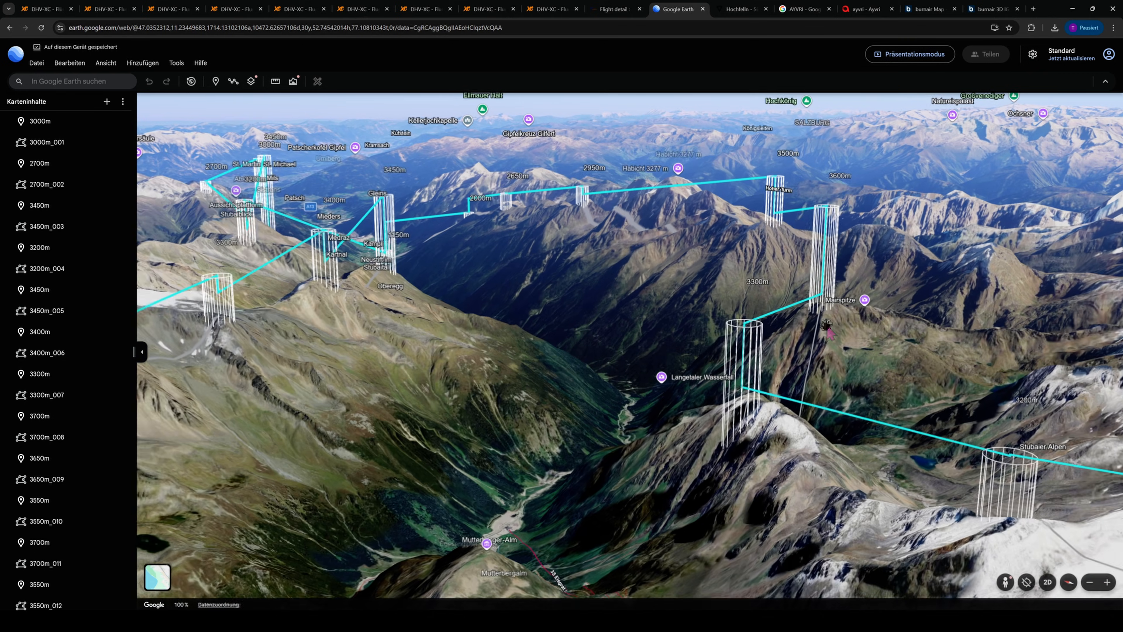
scroll(791, 350, "up", 2)
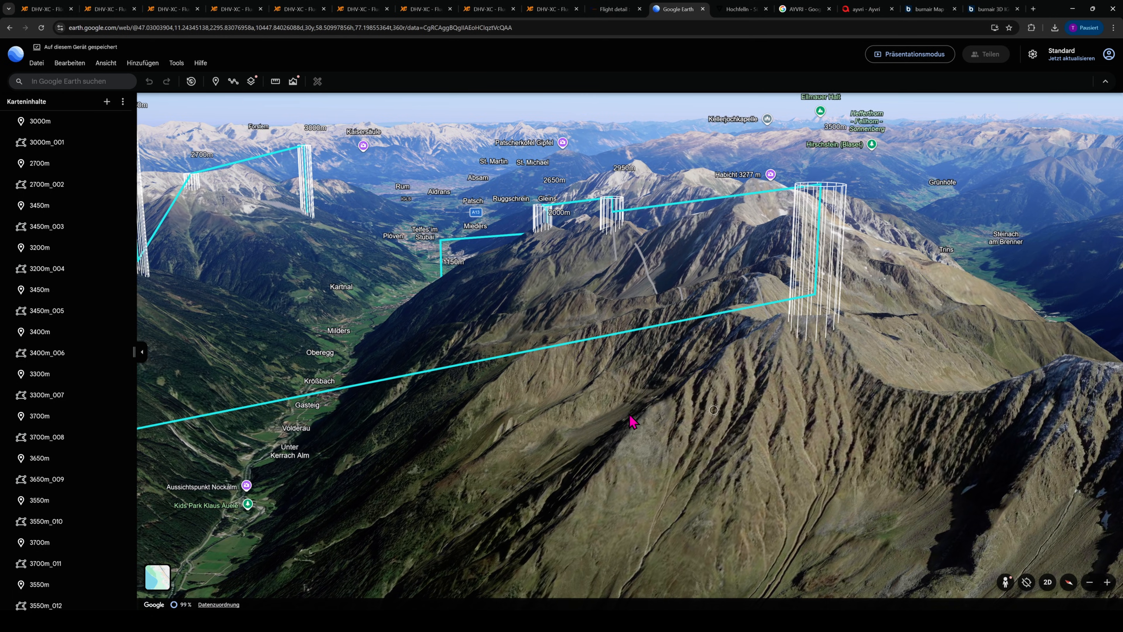
scroll(603, 323, "down", 10)
mouse_move(629, 416)
left_mouse_down()
mouse_move(603, 323)
mouse_move(595, 419)
mouse_move(638, 412)
left_mouse_up()
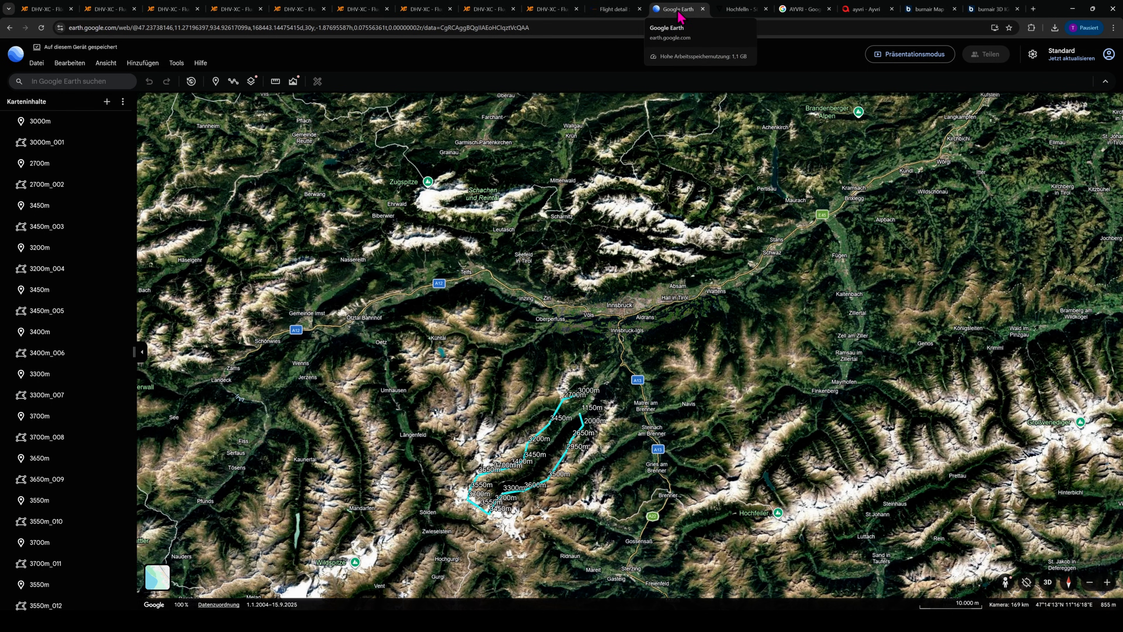
Go back through the open DHV-XC flight pages to the flight list filtered by date 01.05.2025 and pilot.
left_click(621, 13)
left_click(555, 13)
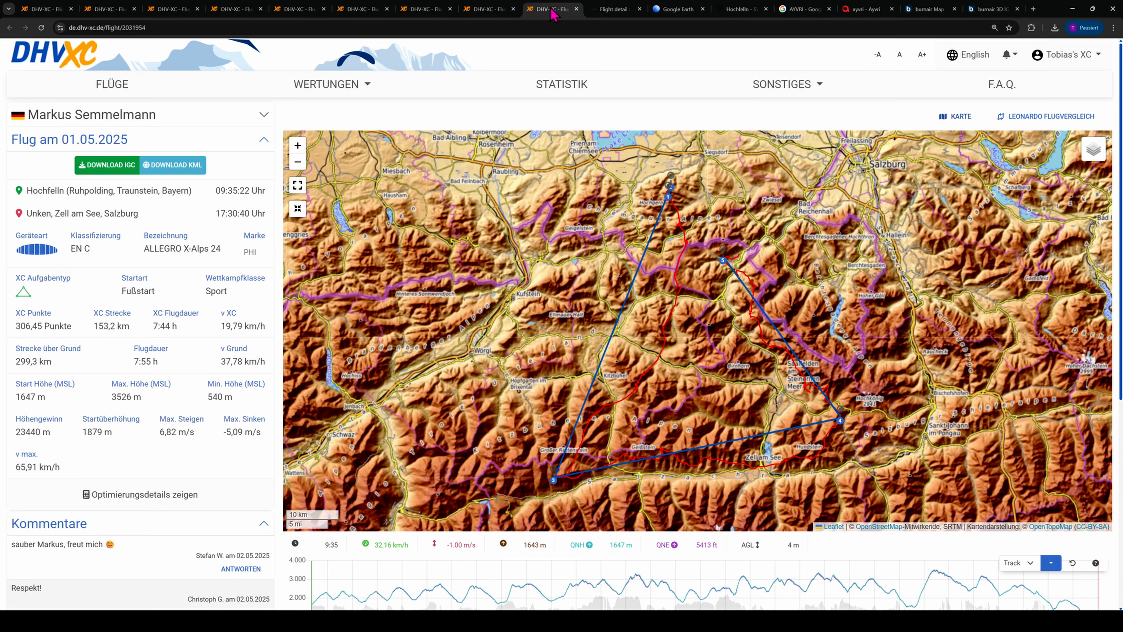
left_click(504, 14)
left_click(427, 13)
left_click(361, 15)
left_click(302, 16)
left_click(239, 16)
left_click(175, 16)
left_click(114, 16)
left_click(62, 16)
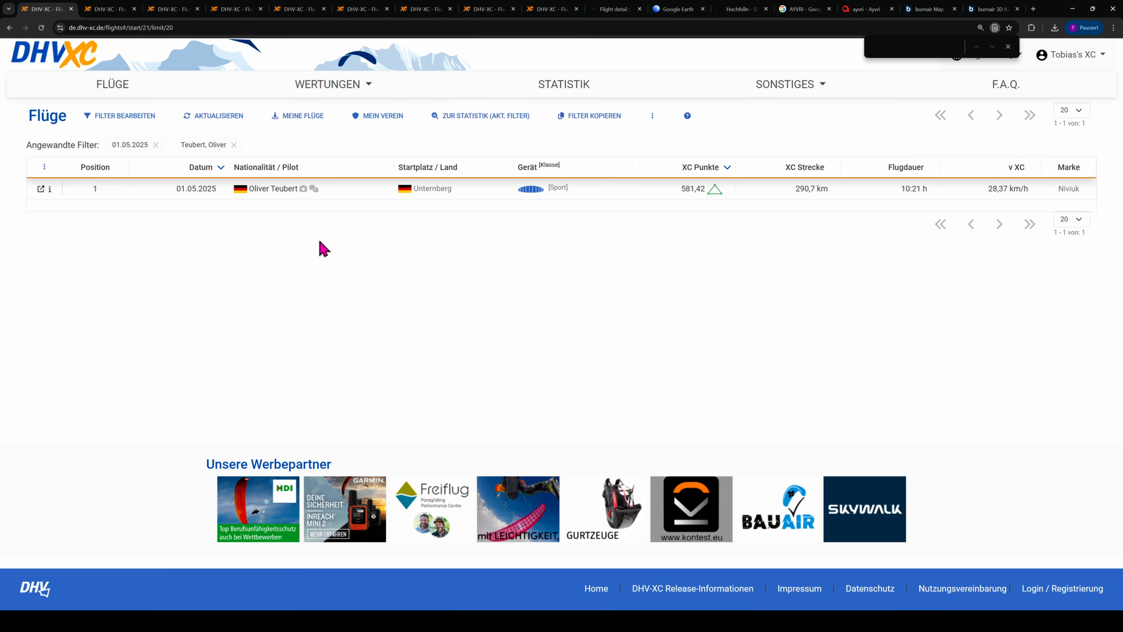